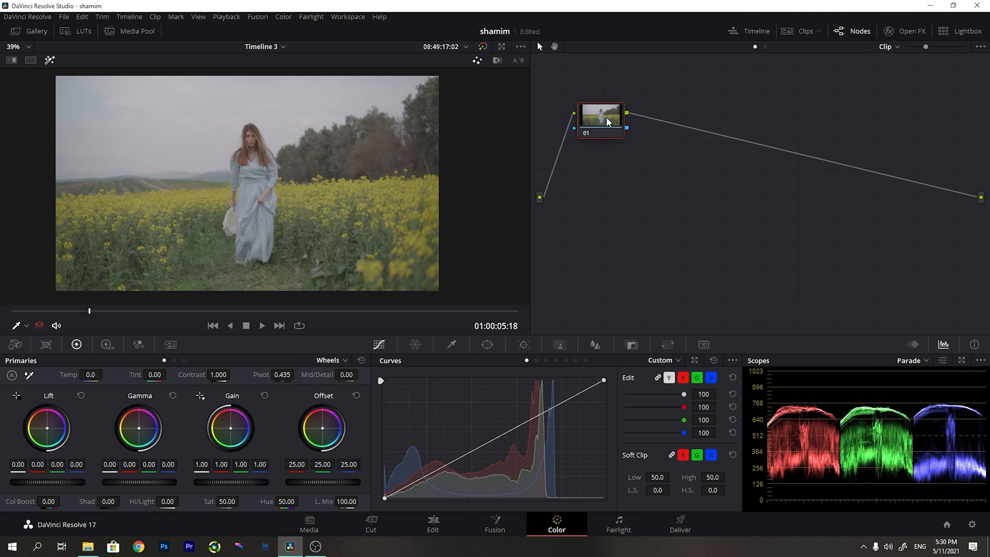
# Move the first node toward the upper-left of the node graph and label it NR
pyautogui.moveTo(610, 118); pyautogui.dragTo(597, 109)
pyautogui.rightClick(597, 109)
pyautogui.click(614, 134)
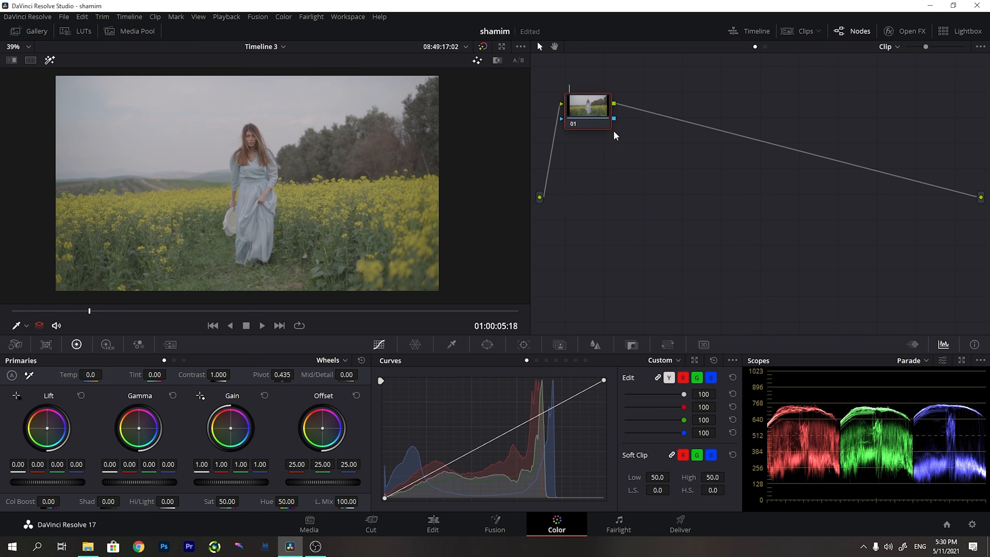
pyautogui.write('NR')
pyautogui.press('Return')
# Add a serial node after NR, place it directly below NR, and label it Primaries
pyautogui.hotkey('alt', 's')
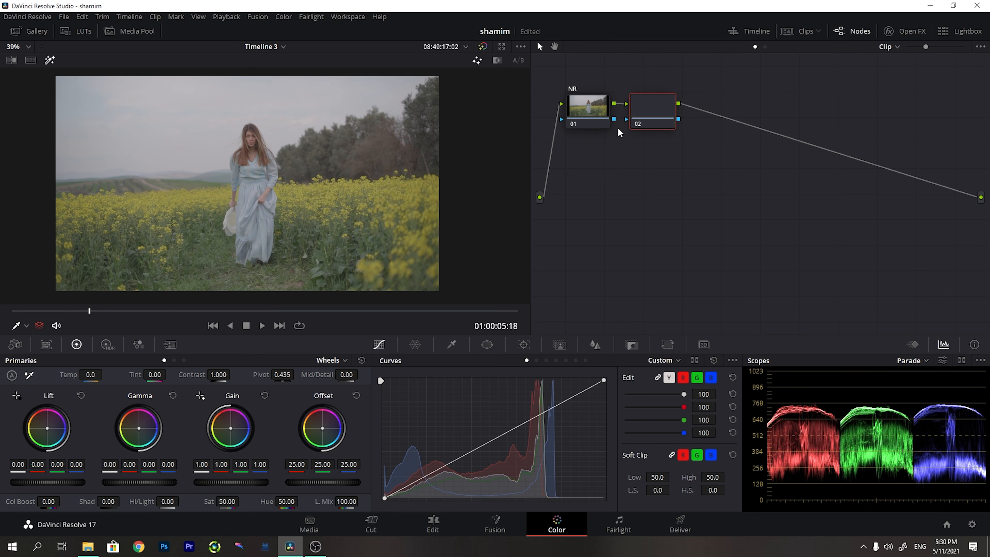
pyautogui.moveTo(652, 107); pyautogui.dragTo(579, 173)
pyautogui.rightClick(579, 173)
pyautogui.click(608, 190)
pyautogui.write('Prim')
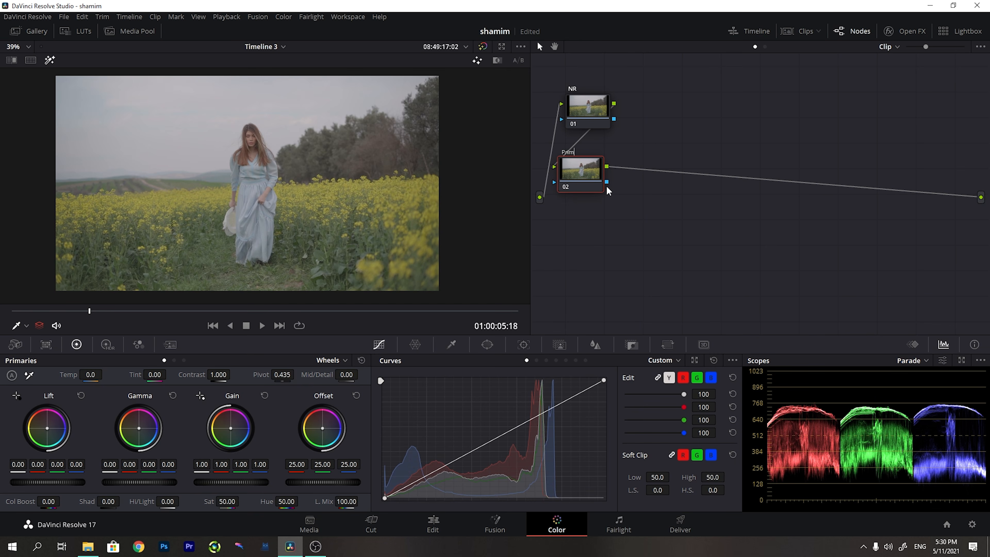
pyautogui.write('aries')
pyautogui.press('Return')
pyautogui.moveTo(587, 176); pyautogui.dragTo(587, 172)
# Add a serial node after Primaries and label it Color Space Transform
pyautogui.hotkey('alt', 's')
pyautogui.rightClick(646, 165)
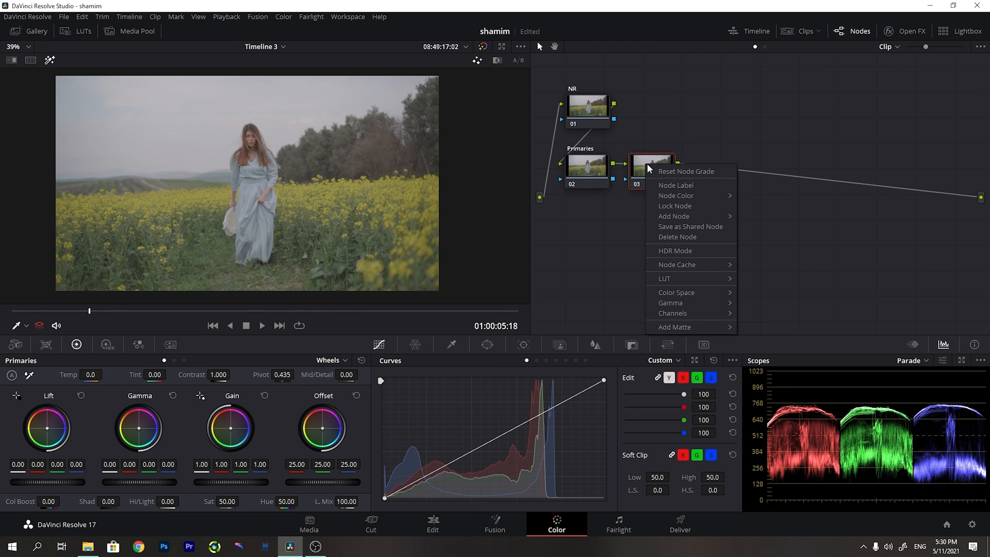
pyautogui.click(680, 186)
pyautogui.write('Color')
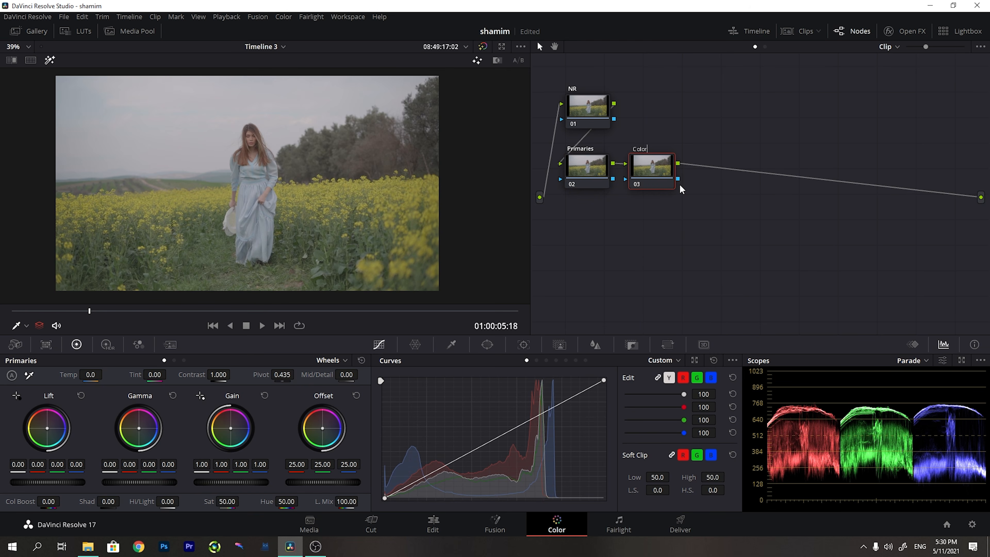
pyautogui.write(' Space T...')
# Add a serial node after the Color Space Transform node, move it up, and add a layer node to it
pyautogui.hotkey('alt', 's')
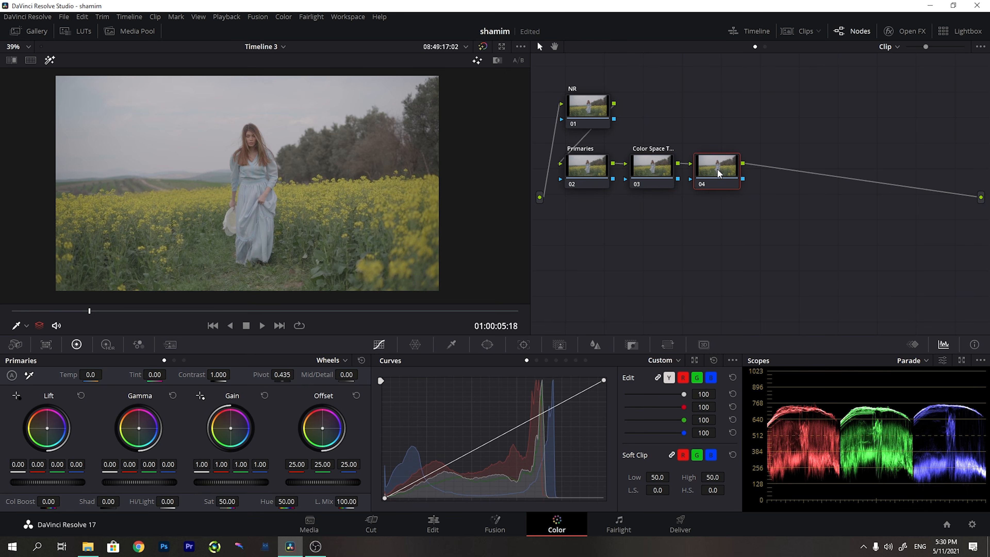
pyautogui.moveTo(717, 176); pyautogui.dragTo(716, 134)
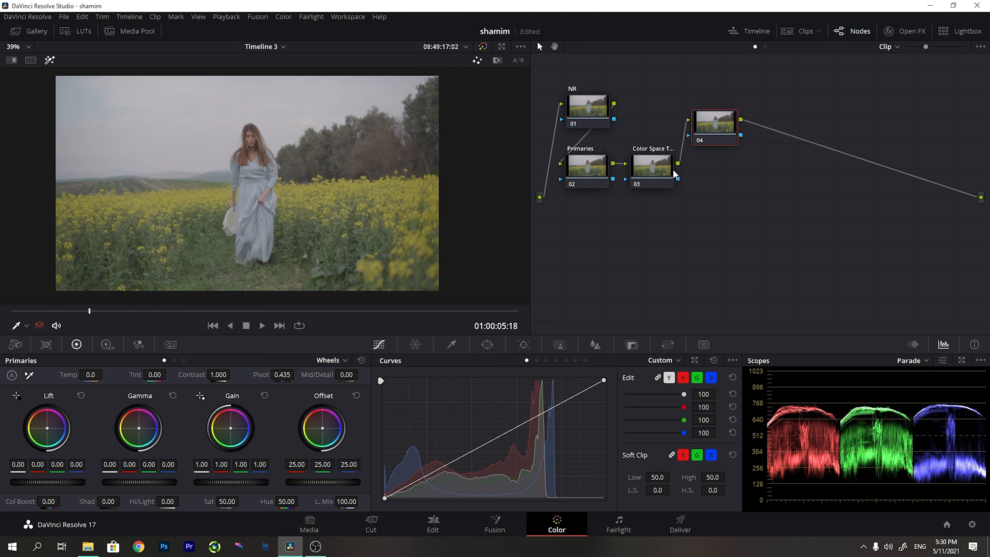
pyautogui.rightClick(717, 136)
pyautogui.moveTo(746, 190)
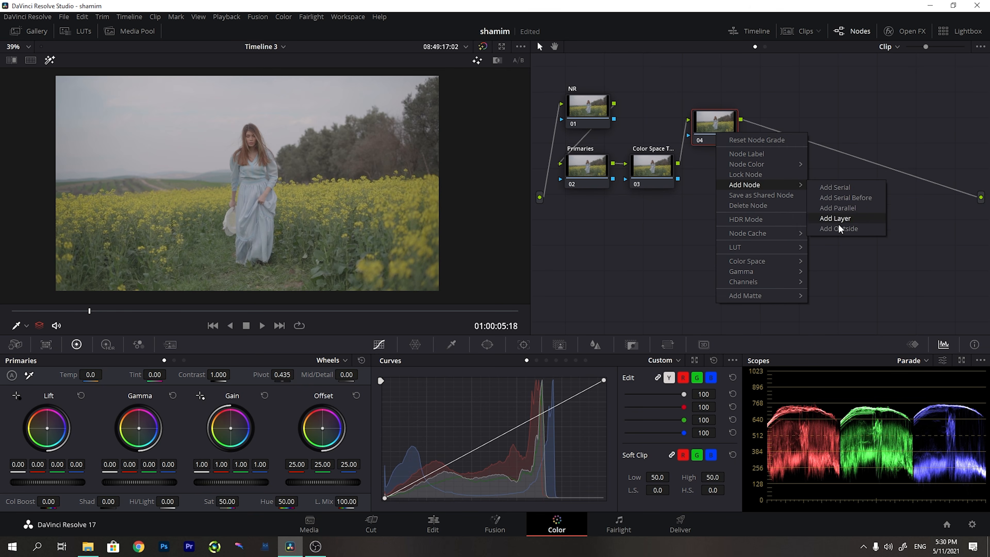
pyautogui.click(838, 223)
# Add two more layer nodes below node 05, feeding the same layer mixer
pyautogui.rightClick(723, 171)
pyautogui.moveTo(773, 223)
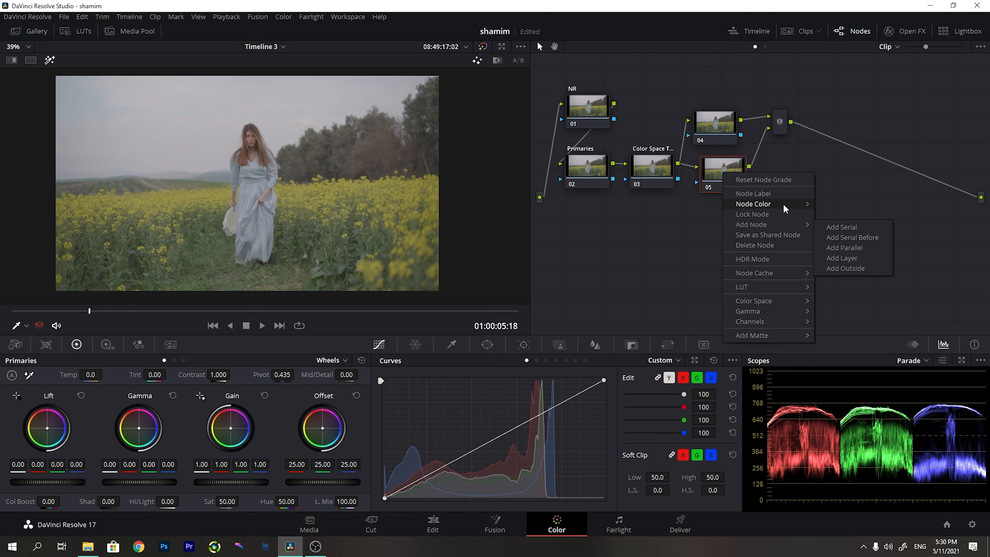
pyautogui.click(845, 250)
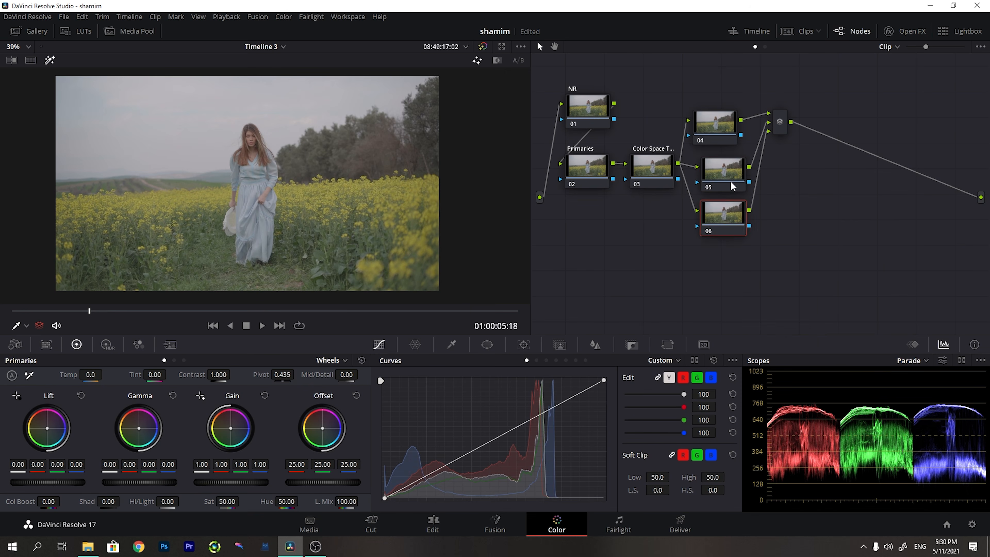
pyautogui.moveTo(732, 206); pyautogui.dragTo(715, 199)
pyautogui.rightClick(714, 200)
pyautogui.moveTo(760, 253)
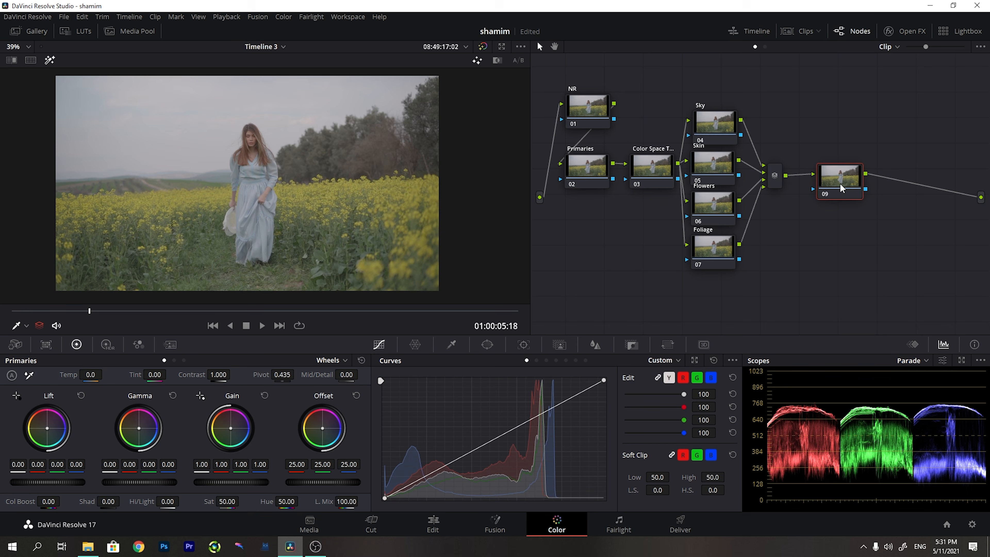
# Move node 09 closer to the layer mixer and label it Clouds
pyautogui.moveTo(840, 188); pyautogui.dragTo(824, 177)
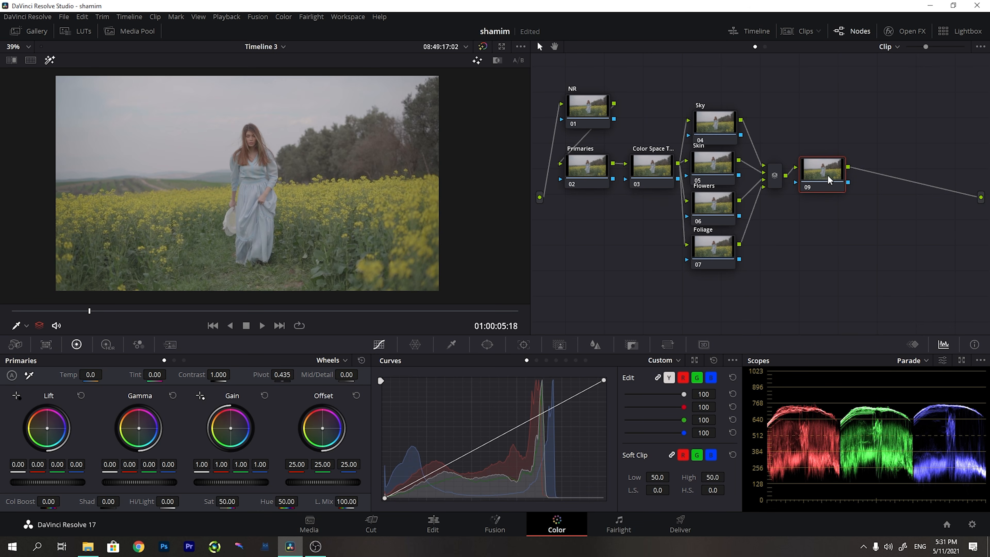
pyautogui.scroll(5, 321, 171)
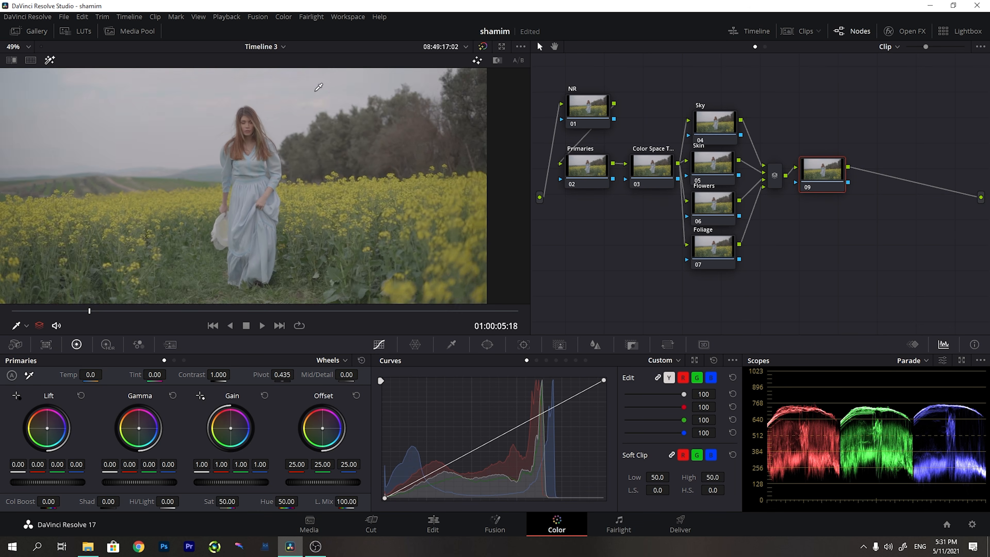
pyautogui.scroll(3, 319, 175)
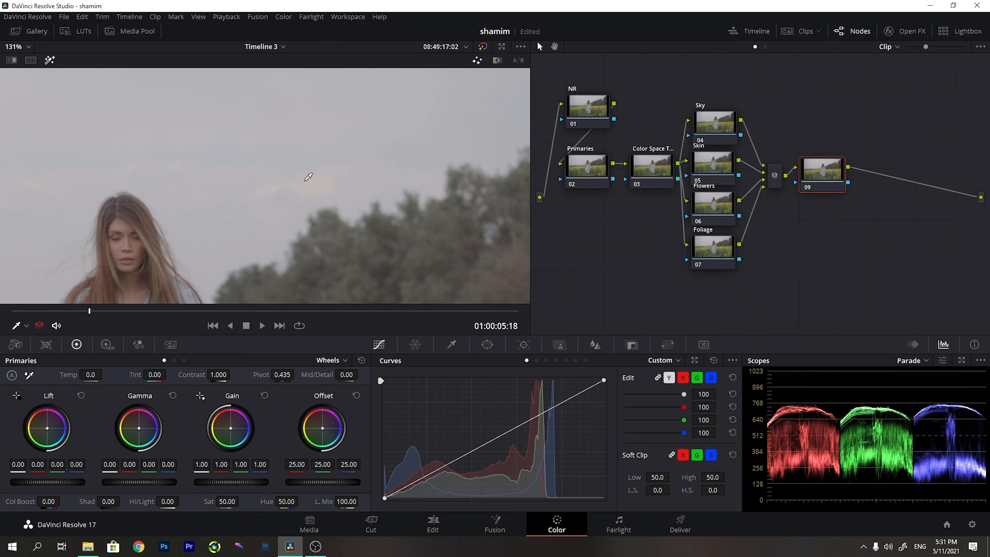
pyautogui.scroll(-1, 315, 177)
pyautogui.scroll(-4, 318, 174)
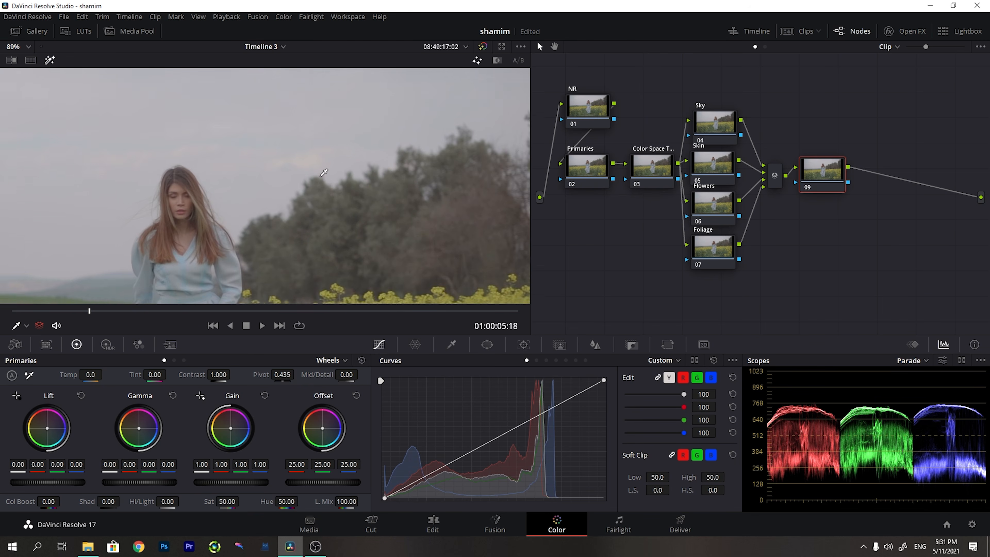
pyautogui.scroll(-2, 313, 175)
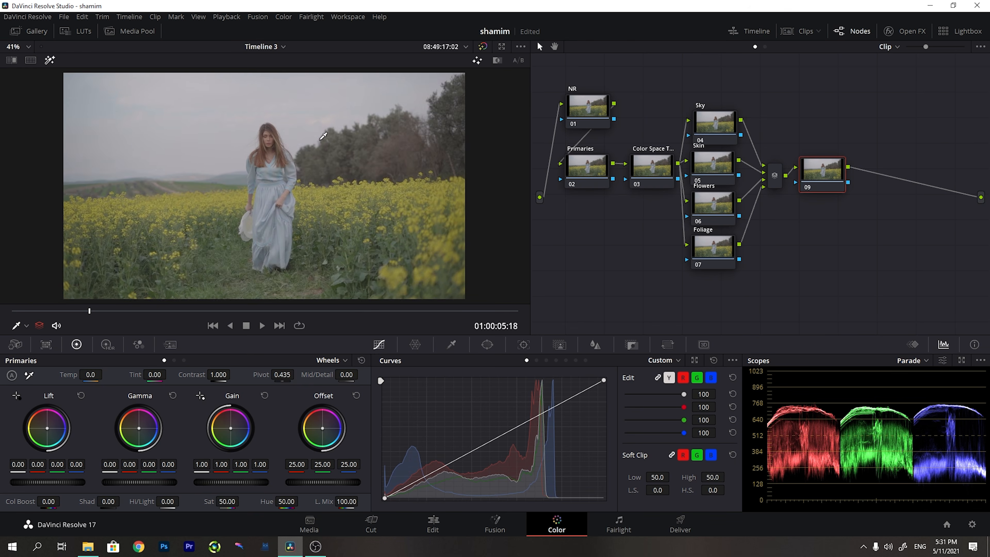
pyautogui.scroll(1, 298, 143)
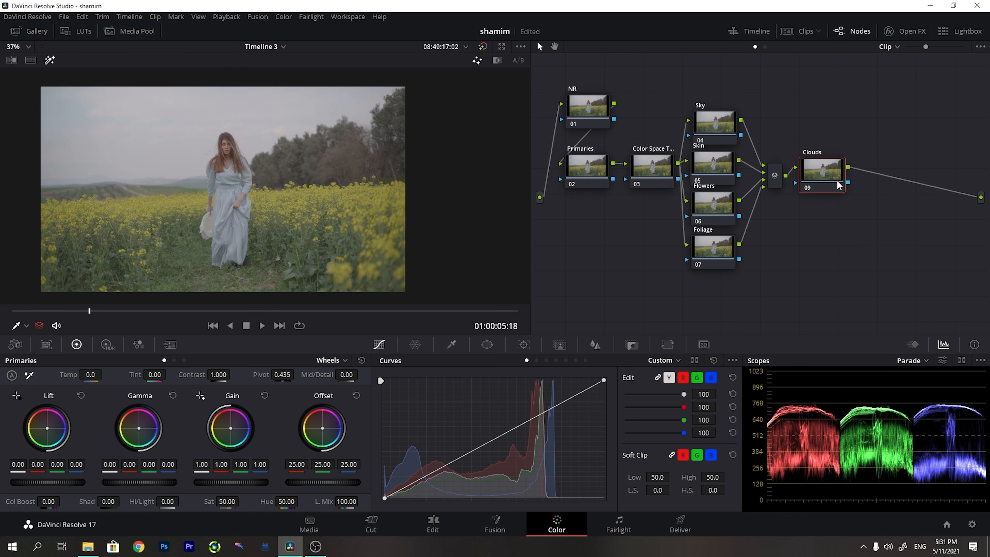
# Label the node after Clouds as Look, and place a new serial node labelled Vignette below the Primaries row
pyautogui.rightClick(880, 166)
pyautogui.click(914, 189)
pyautogui.write('Look')
pyautogui.press('Return')
pyautogui.hotkey('alt', 's')
pyautogui.moveTo(947, 177); pyautogui.dragTo(571, 297)
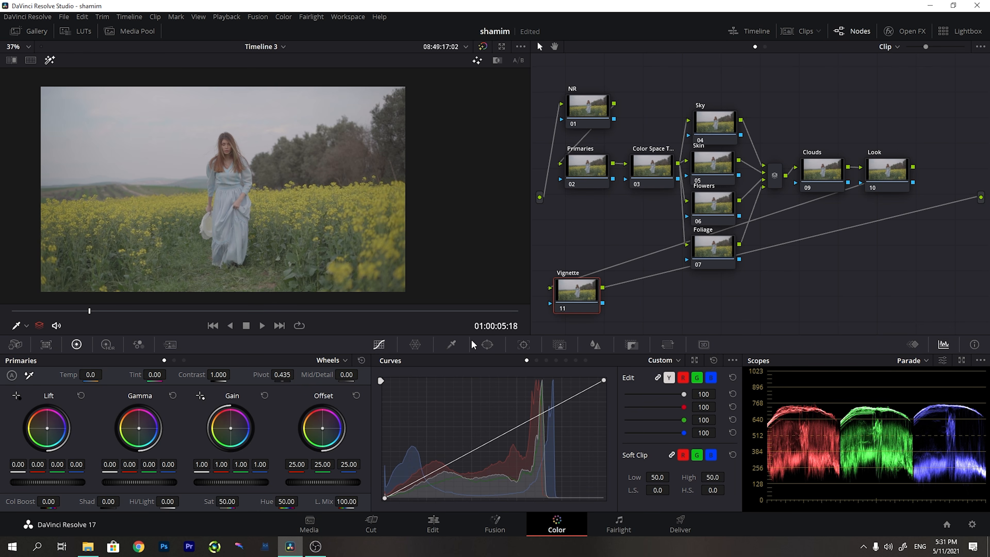
# Add a circle window to the Vignette node, stretch it to the frame's edges, invert it, and set Soft 1 to 4.79
pyautogui.click(487, 344)
pyautogui.click(394, 427)
pyautogui.moveTo(283, 189); pyautogui.dragTo(407, 189)
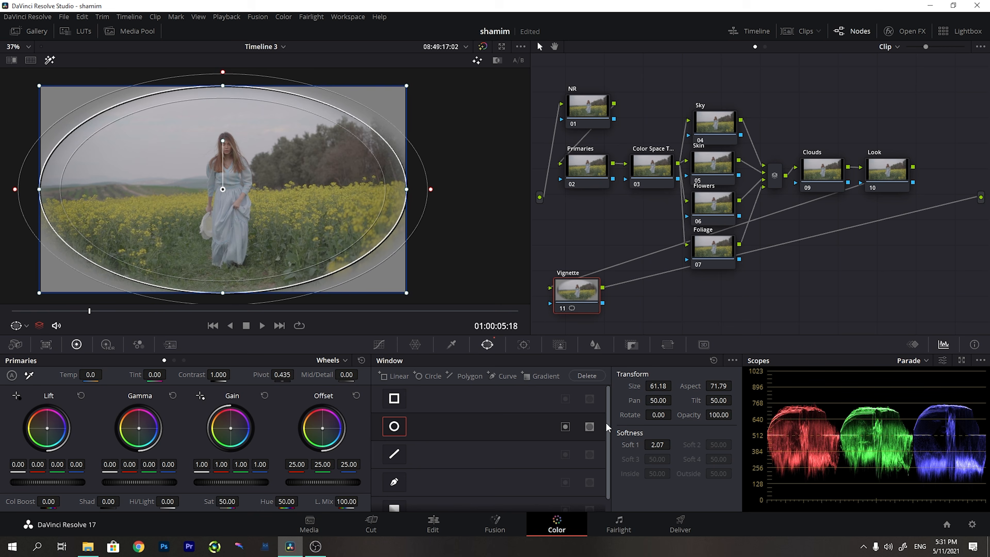
pyautogui.click(564, 429)
pyautogui.moveTo(658, 444); pyautogui.dragTo(673, 443)
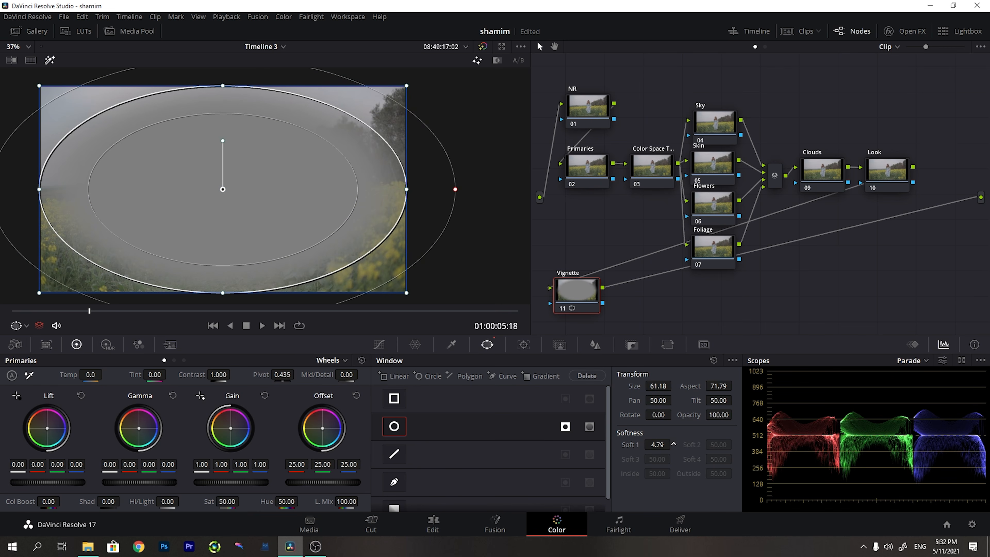
# Add an outside node to the Vignette node and label it Outside
pyautogui.rightClick(580, 293)
pyautogui.moveTo(617, 343)
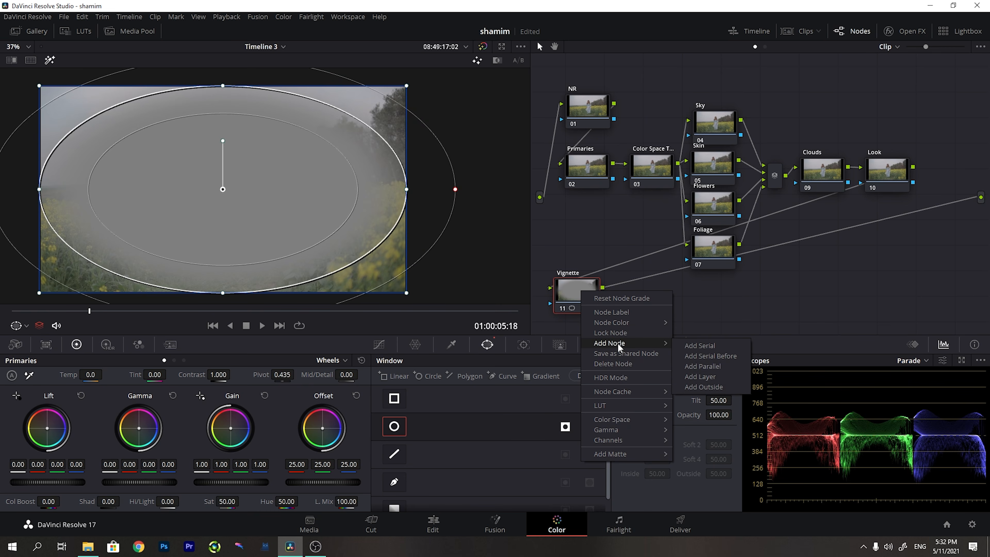
pyautogui.click(702, 387)
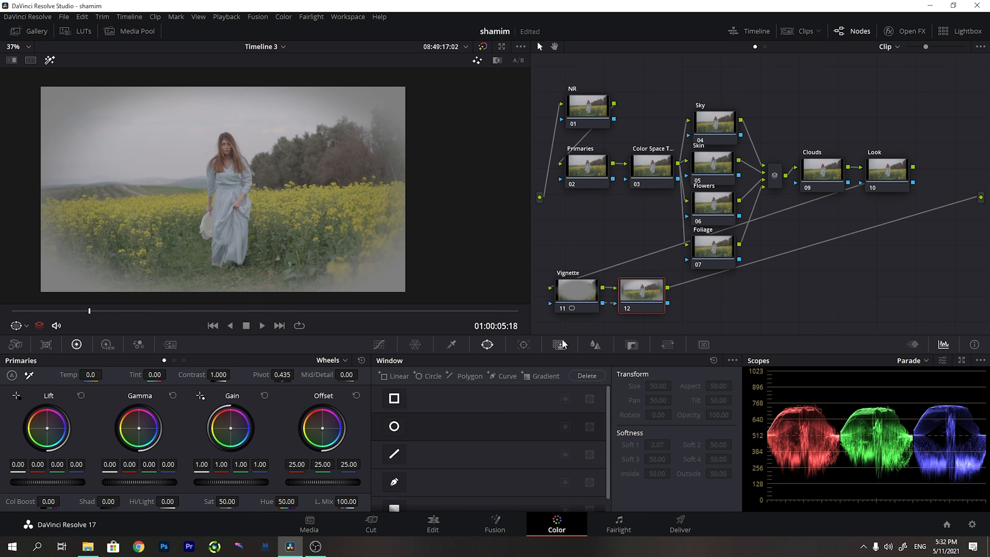
pyautogui.rightClick(645, 287)
pyautogui.click(674, 308)
pyautogui.write('Outside')
pyautogui.press('Return')
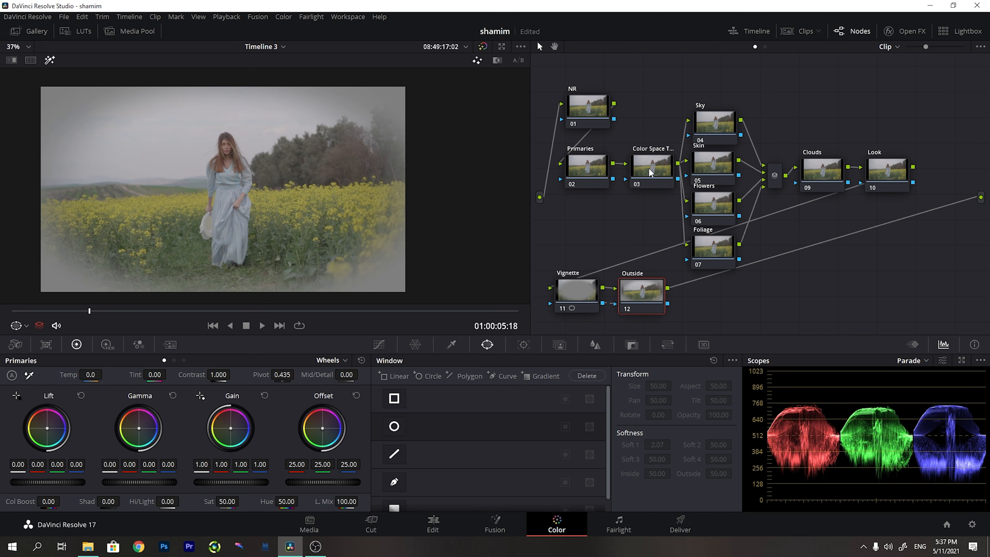
# Select the Color Space Transform node
pyautogui.click(650, 173)
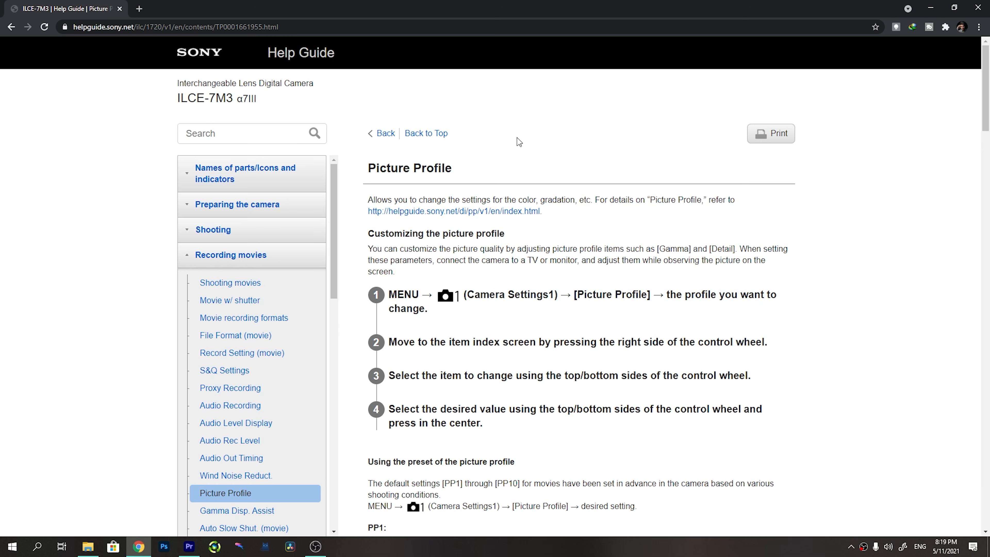
# Look through the Sony ILCE-7M3 Picture Profile help page in the browser, from the model name down to the closing notes
pyautogui.scroll(-3, 517, 137)
pyautogui.scroll(3, 517, 138)
pyautogui.moveTo(188, 99); pyautogui.dragTo(240, 99)
pyautogui.click(260, 98)
pyautogui.scroll(-5, 443, 149)
pyautogui.scroll(-20, 443, 149)
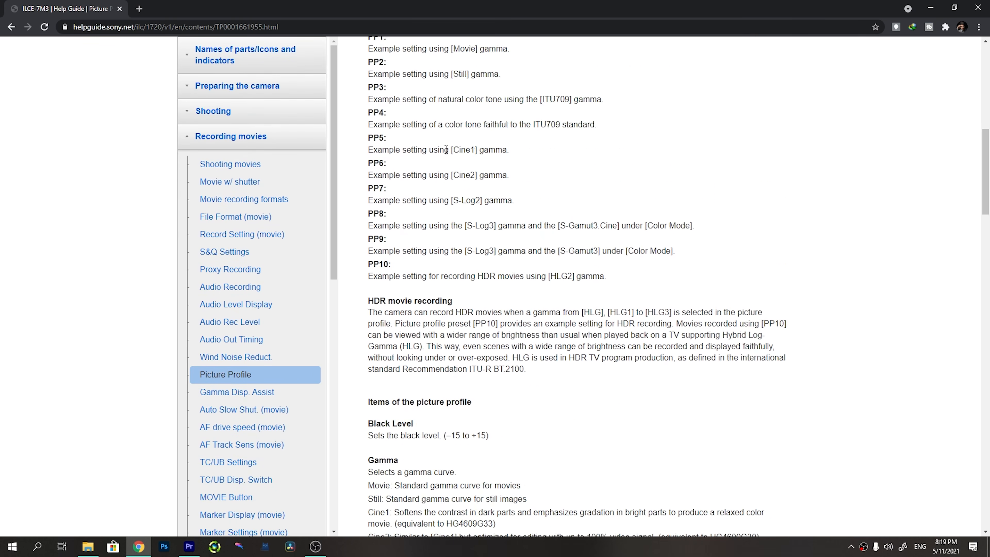
pyautogui.scroll(-20, 446, 149)
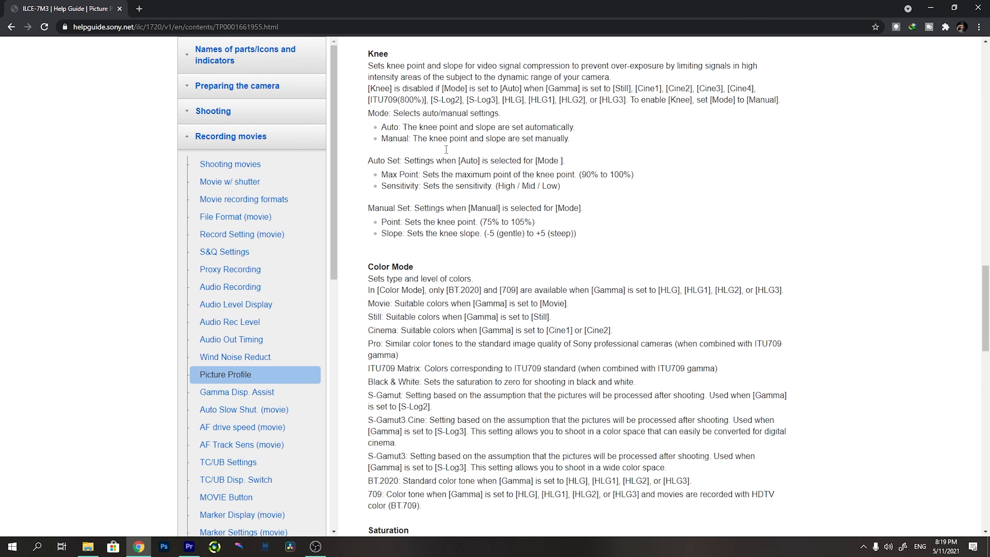
pyautogui.scroll(-6, 446, 149)
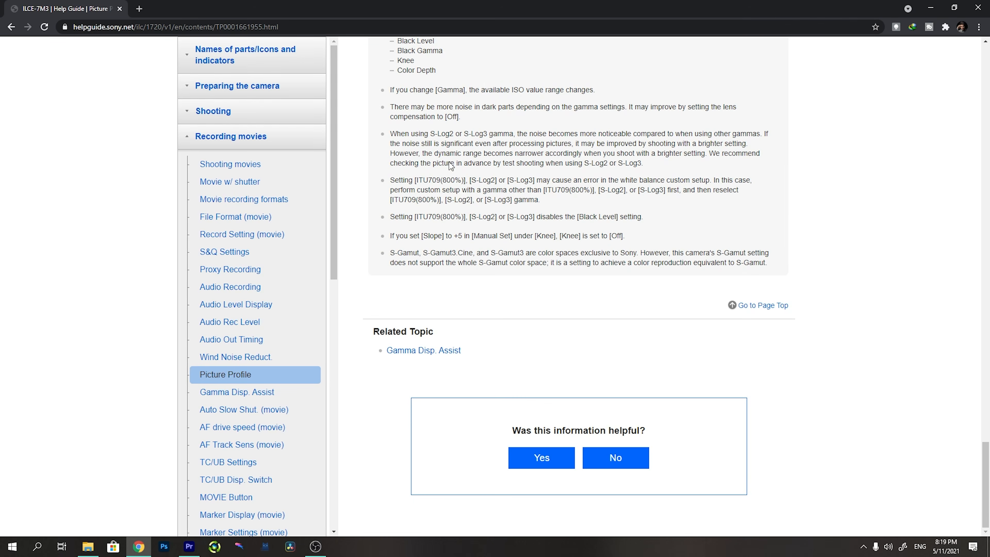
# Read the note on the S-Gamut, S-Gamut3.Cine and S-Gamut3 color spaces at the end of the page
pyautogui.moveTo(390, 253); pyautogui.dragTo(538, 253)
pyautogui.click(540, 258)
pyautogui.moveTo(394, 264); pyautogui.dragTo(435, 263)
pyautogui.click(472, 263)
pyautogui.moveTo(502, 263); pyautogui.dragTo(547, 263)
pyautogui.click(548, 263)
pyautogui.moveTo(628, 263); pyautogui.dragTo(768, 265)
pyautogui.click(769, 264)
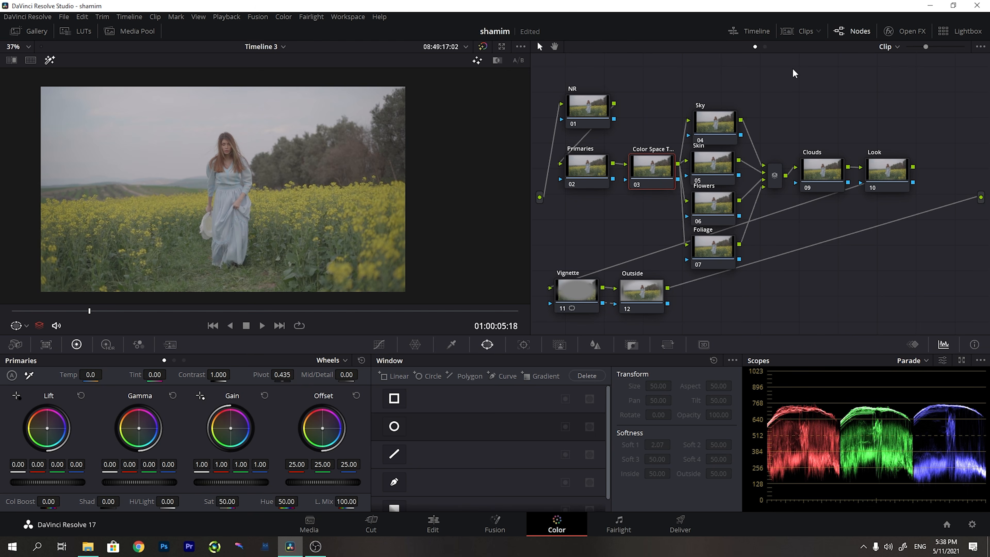
# Return to DaVinci Resolve, apply the Color Space Transform effect to node 03, and set its input gamma to Sony S-Log2
pyautogui.click(907, 30)
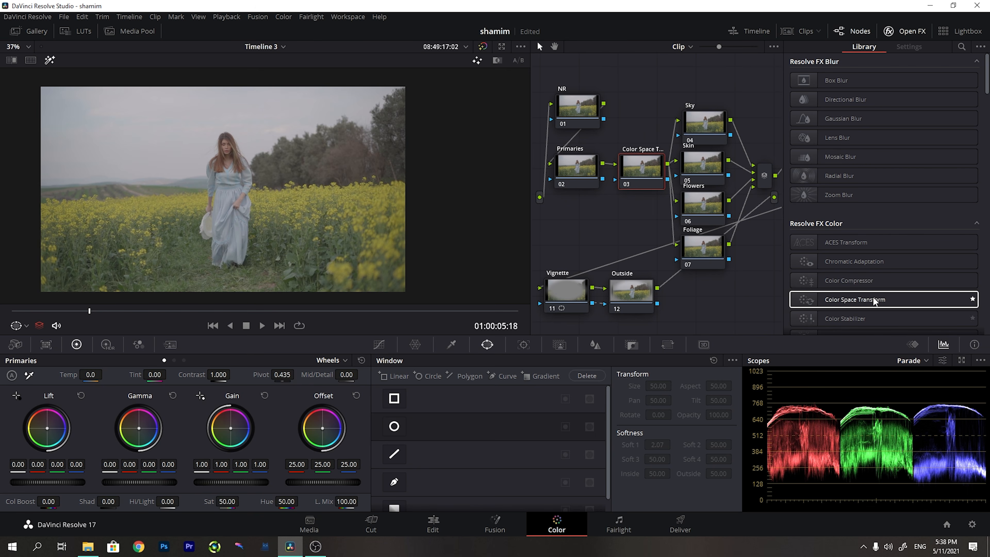
pyautogui.moveTo(873, 302); pyautogui.dragTo(640, 171)
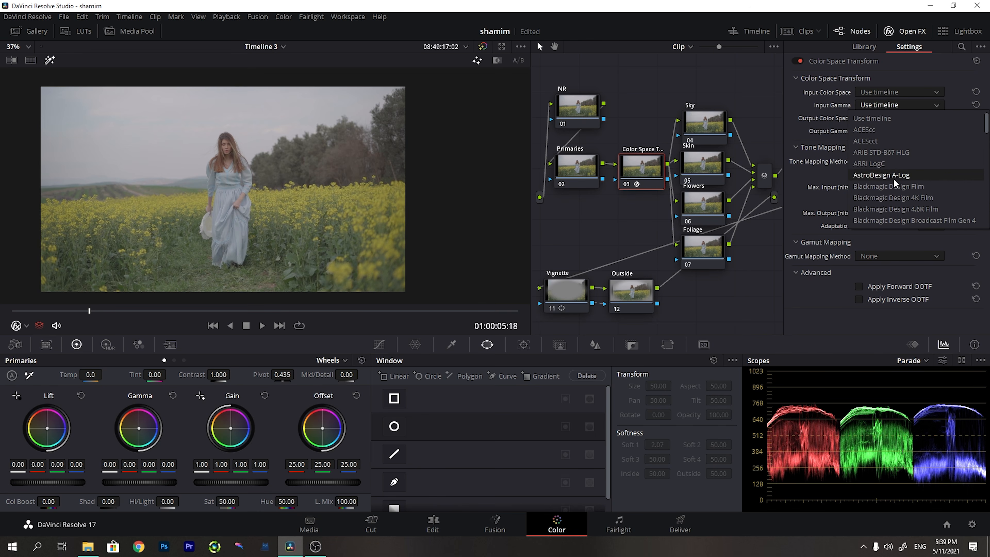
pyautogui.scroll(-10, 892, 177)
pyautogui.scroll(3, 897, 183)
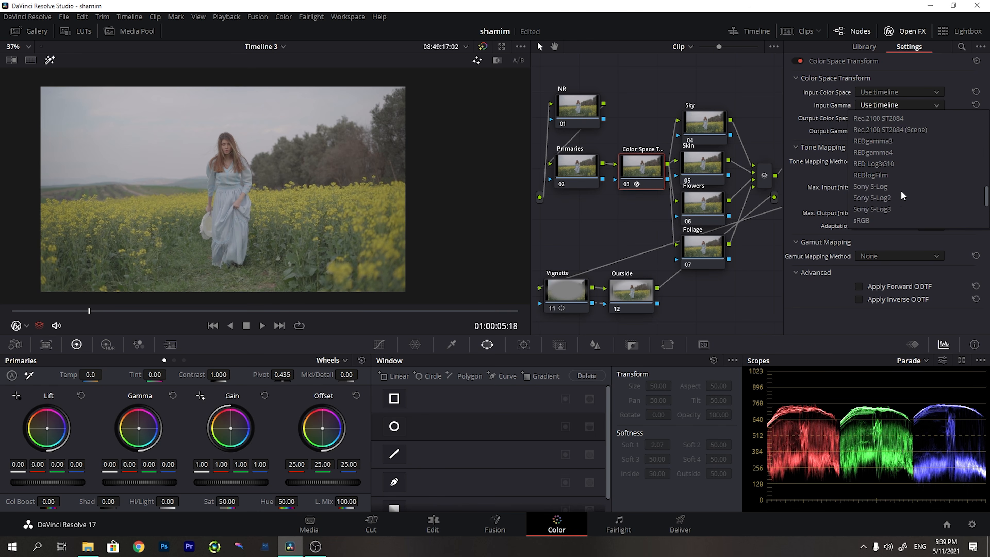
pyautogui.click(881, 198)
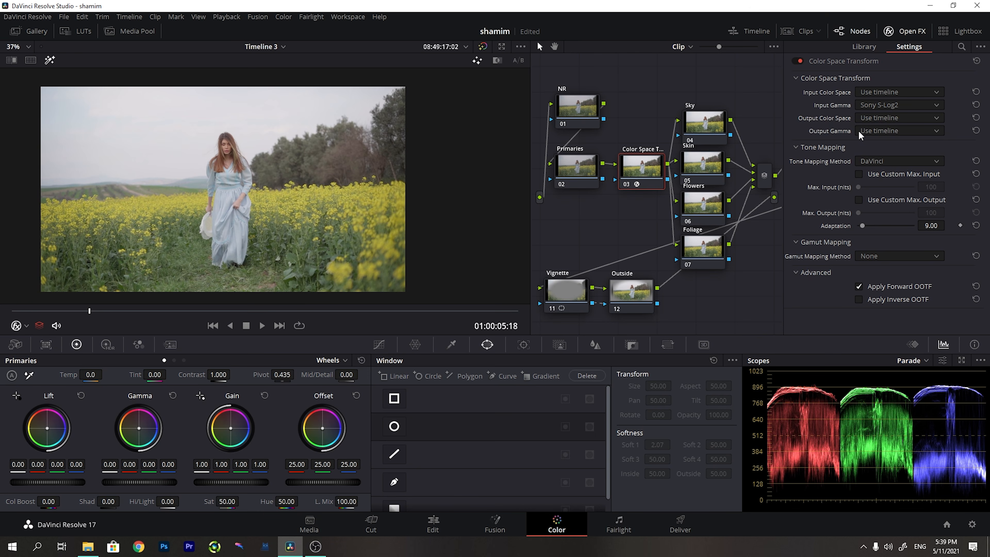
# Set the Color Space Transform's output gamma to Rec.709
pyautogui.click(885, 129)
pyautogui.scroll(-5, 891, 190)
pyautogui.scroll(5, 898, 194)
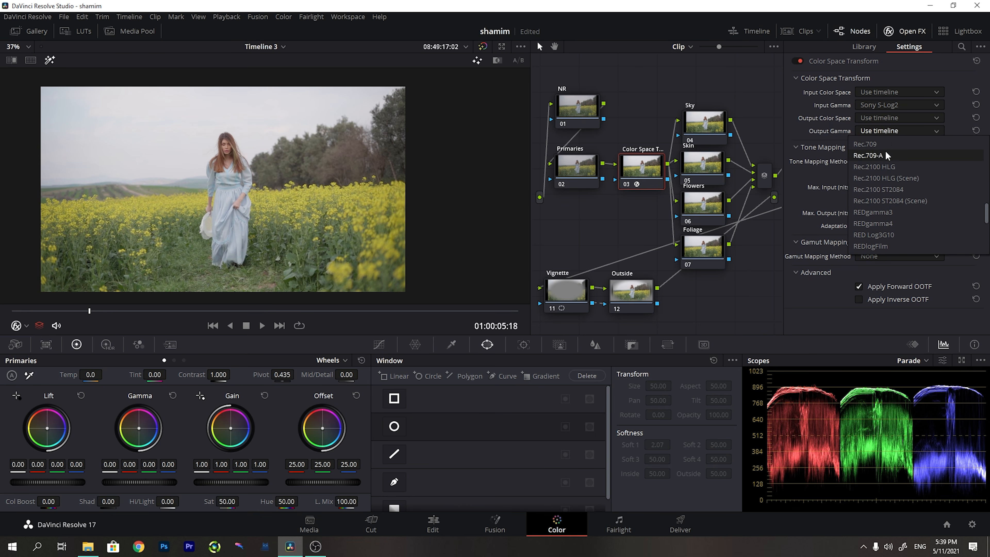
pyautogui.click(886, 144)
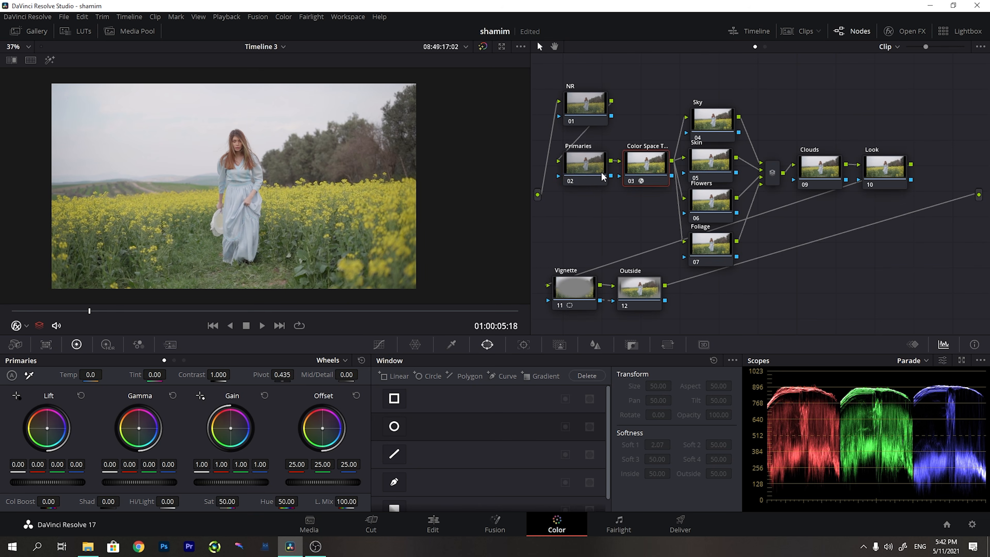
# Set the Primaries node's temperature to -260, tint to -10 and contrast to 1.068
pyautogui.click(602, 176)
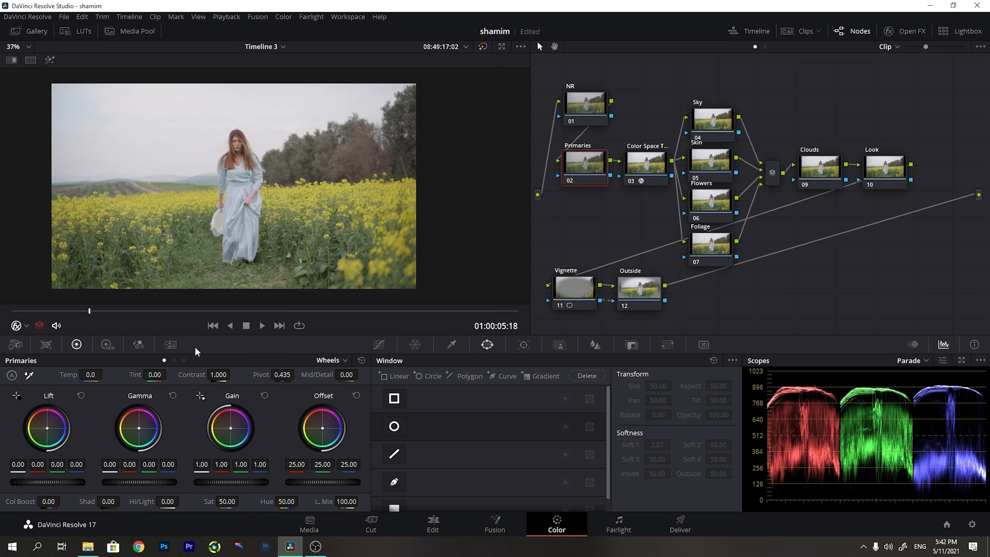
pyautogui.moveTo(73, 374); pyautogui.dragTo(17, 375)
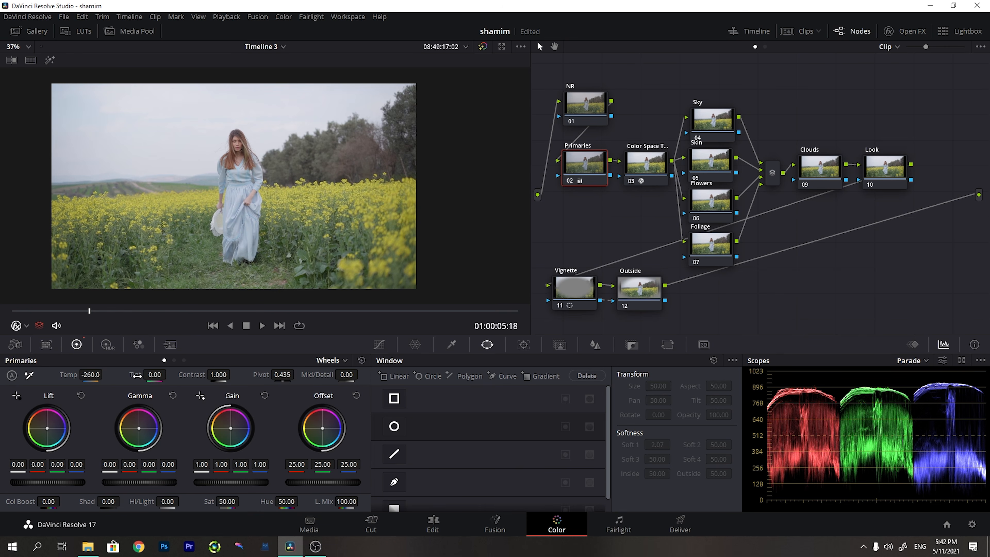
pyautogui.moveTo(155, 374); pyautogui.dragTo(123, 374)
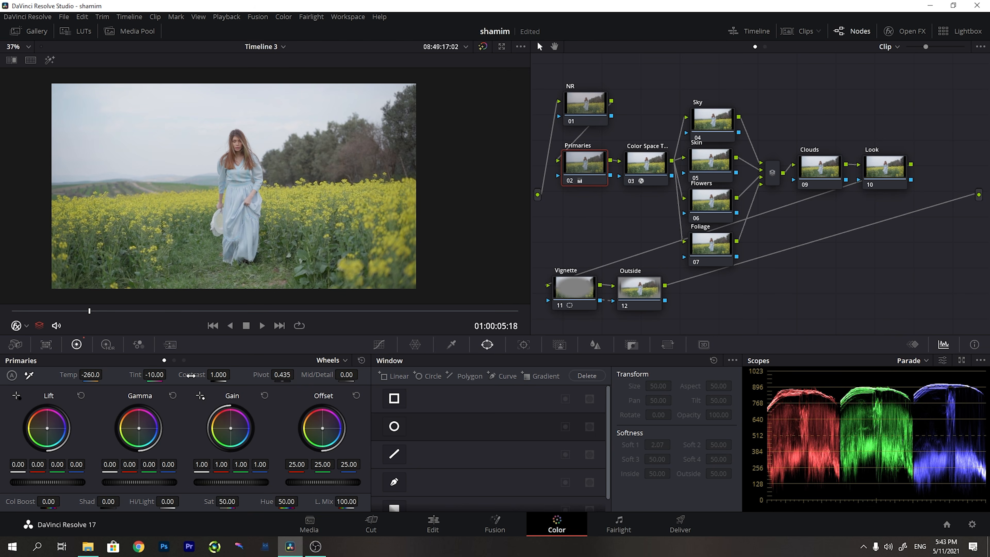
pyautogui.moveTo(190, 375); pyautogui.dragTo(198, 376)
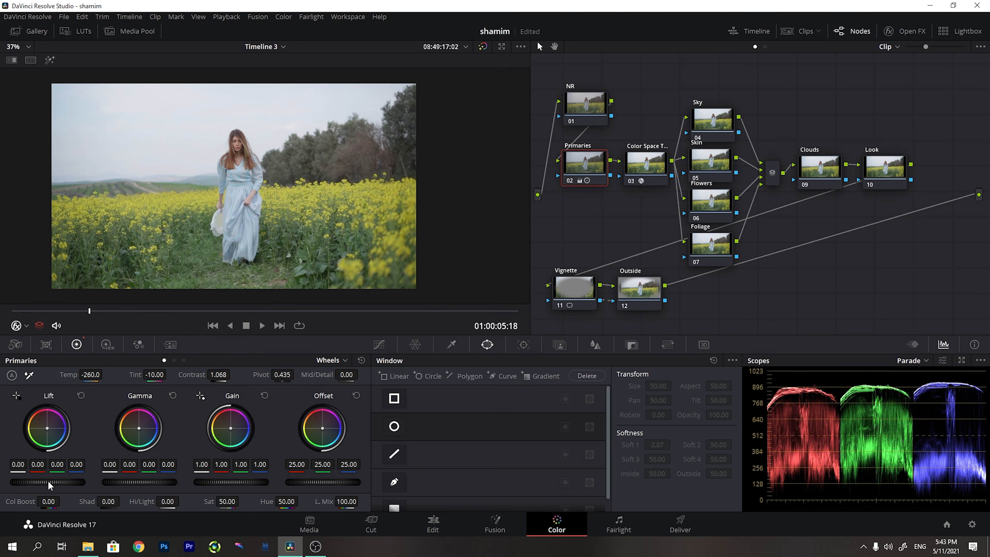
# Lower the Primaries node's master lift to -0.06
pyautogui.scroll(-3, 47, 480)
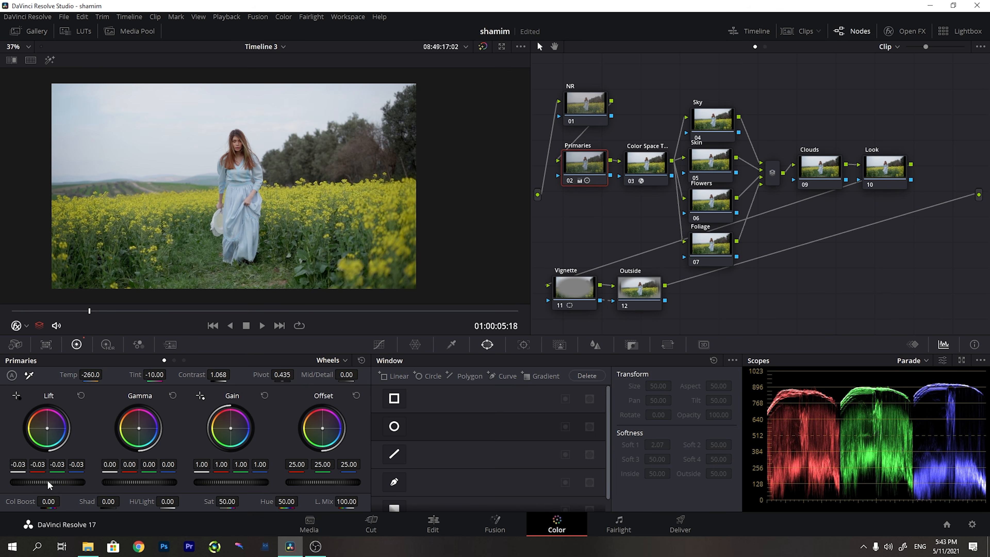
pyautogui.scroll(-2, 47, 480)
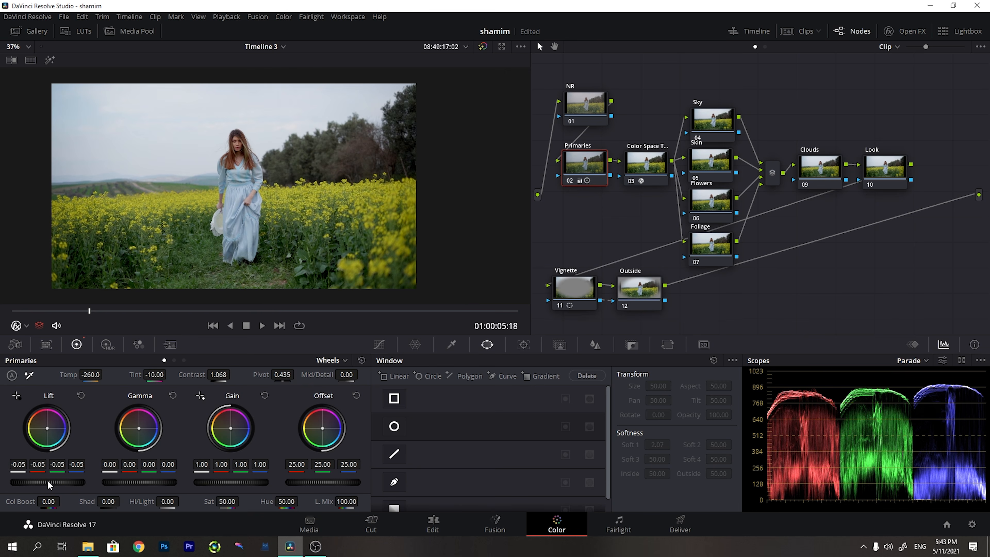
pyautogui.scroll(-1, 47, 480)
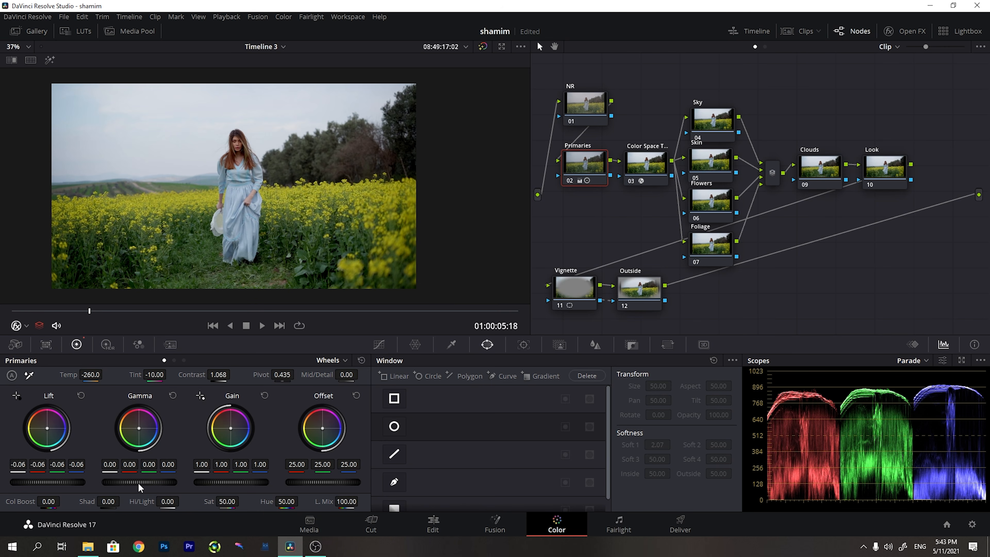
# Raise the Primaries node's master gamma to 0.05
pyautogui.scroll(3, 138, 483)
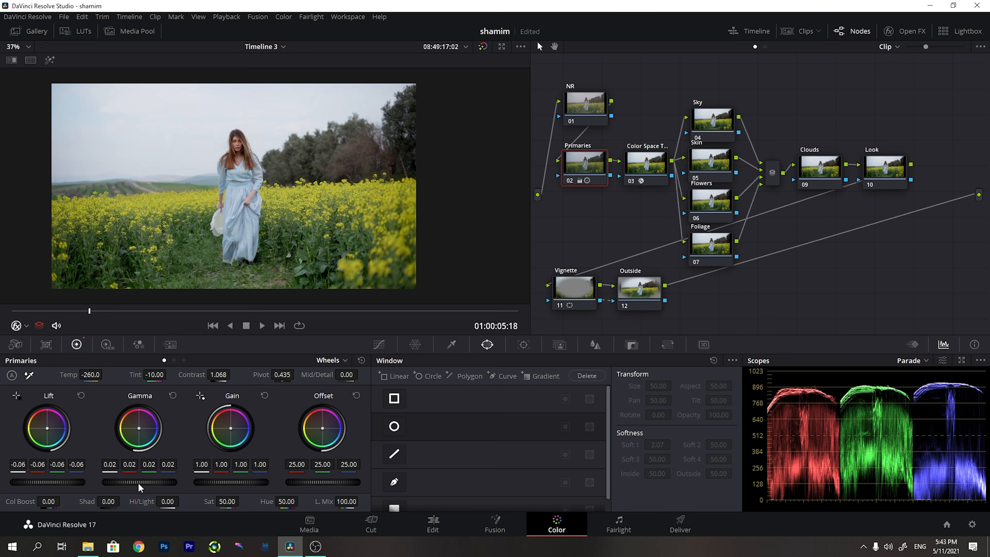
pyautogui.scroll(1, 138, 483)
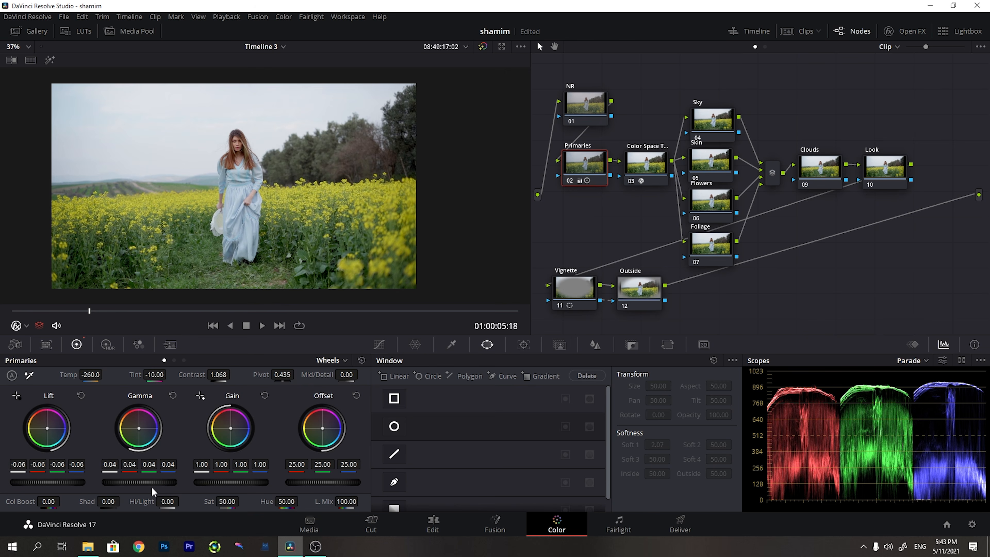
pyautogui.scroll(1, 149, 479)
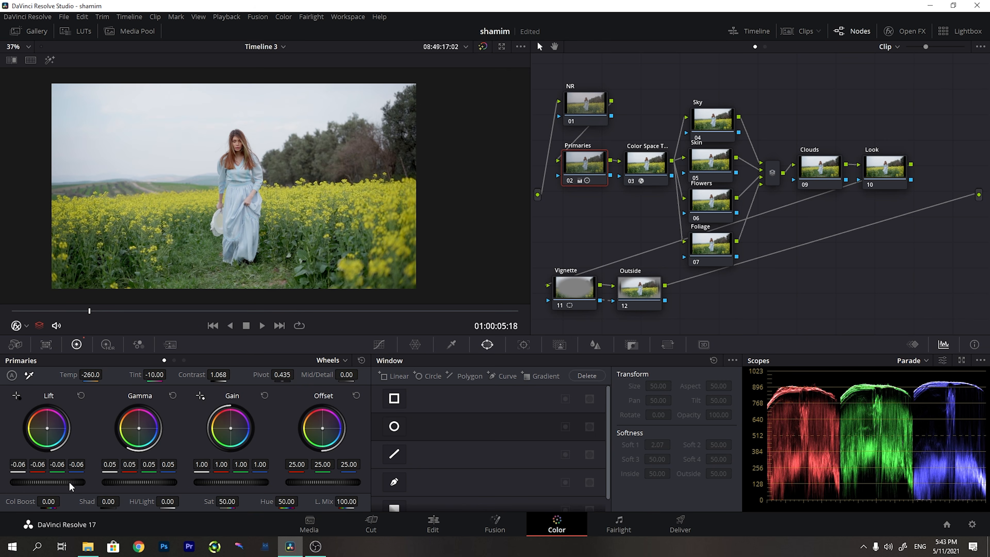
pyautogui.scroll(-1, 55, 480)
pyautogui.scroll(1, 55, 480)
pyautogui.scroll(-1, 140, 480)
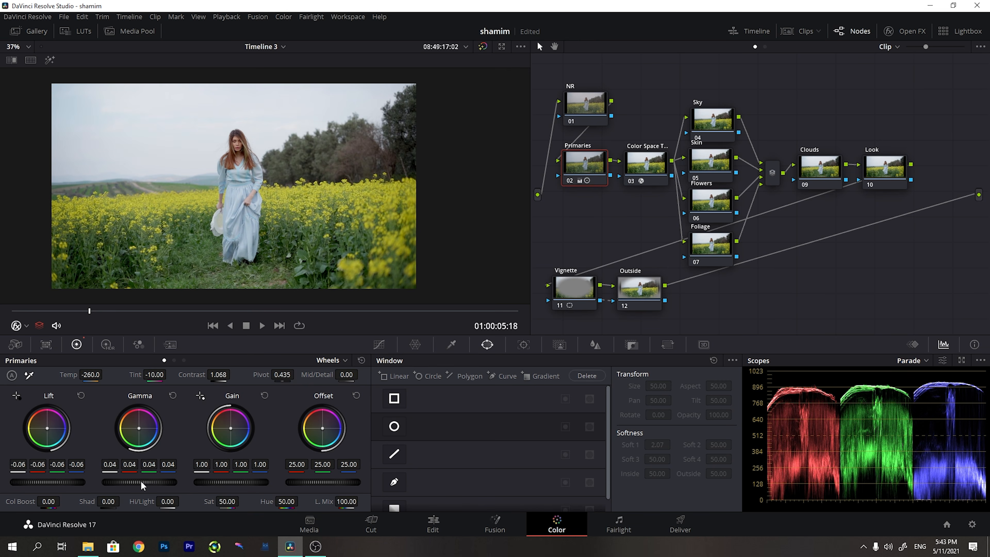
pyautogui.scroll(1, 141, 481)
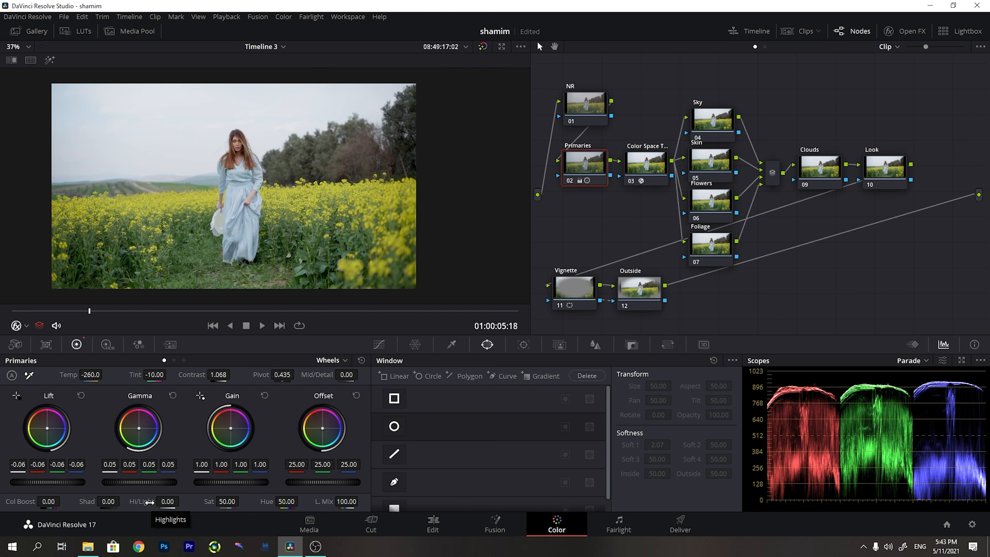
# Set the Primaries node's highlights to -100 and lower its Log shadow wheel to -0.04
pyautogui.moveTo(149, 502); pyautogui.dragTo(117, 502)
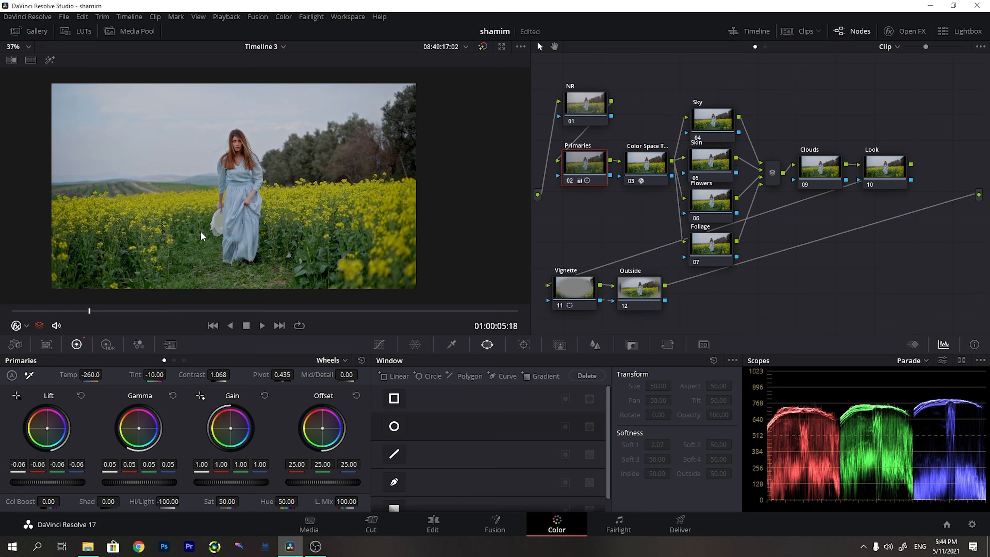
pyautogui.click(341, 360)
pyautogui.click(339, 397)
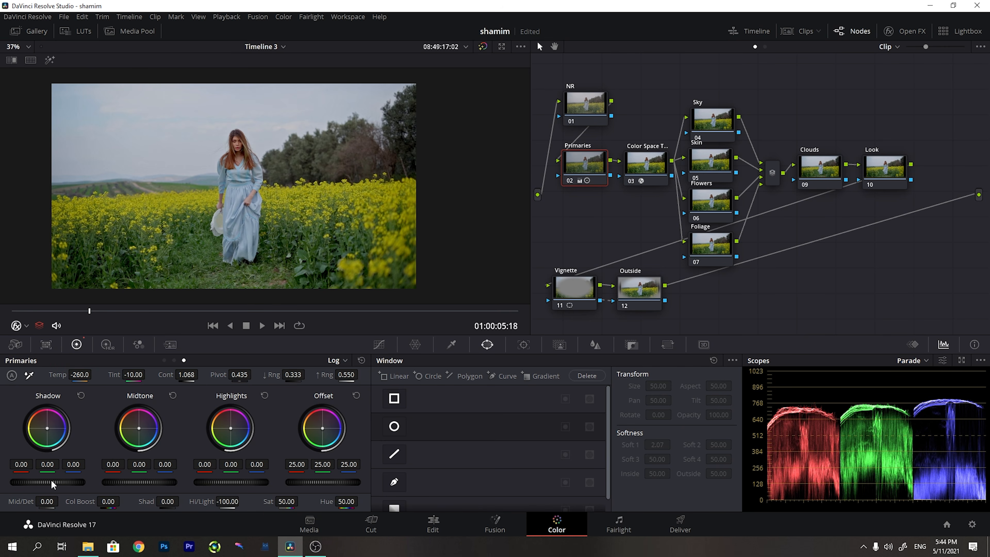
pyautogui.scroll(-1, 51, 480)
pyautogui.scroll(-1, 51, 480)
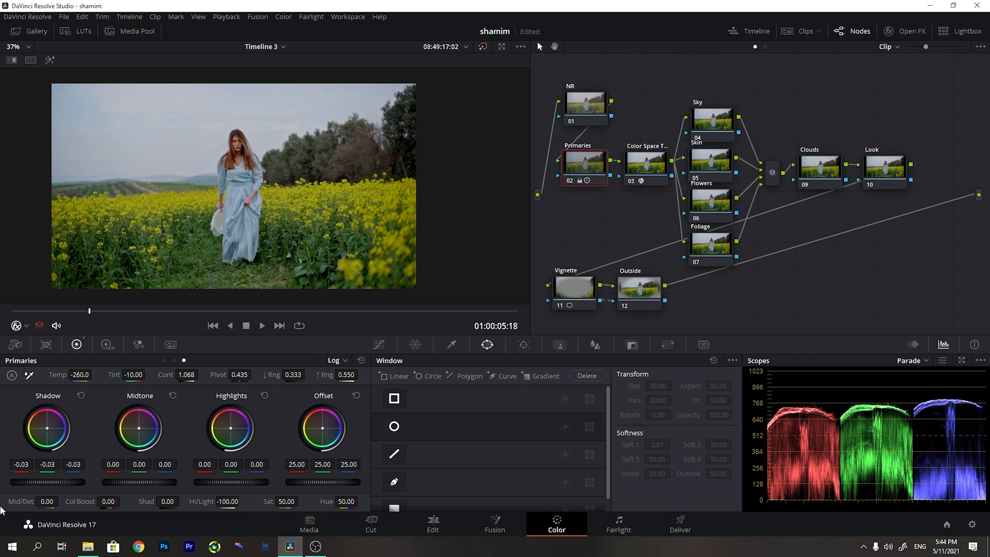
pyautogui.moveTo(55, 484); pyautogui.dragTo(54, 483)
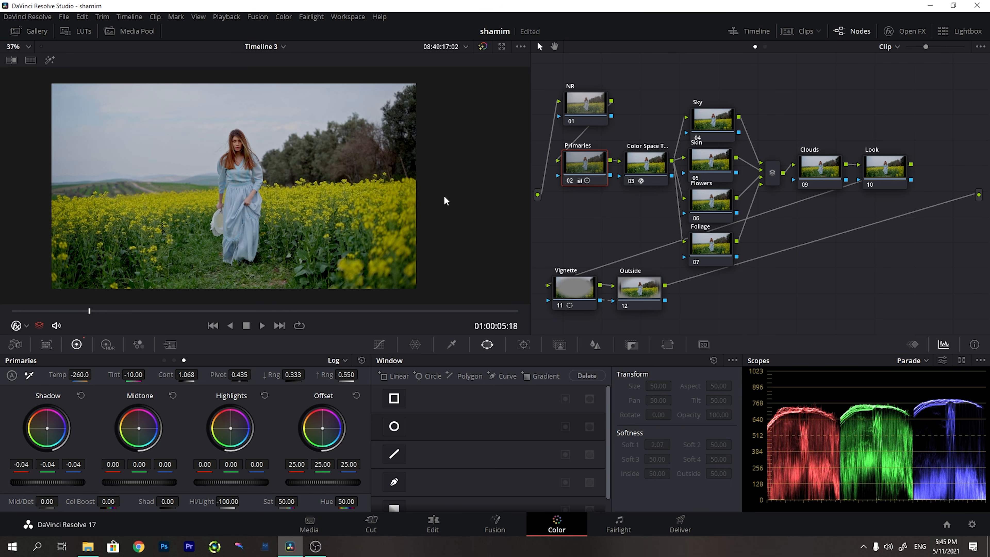
# At 01:00:14:08, sample the sky with the HSL Qualifier on the Sky node and show the highlighted selection
pyautogui.moveTo(89, 315); pyautogui.dragTo(191, 315)
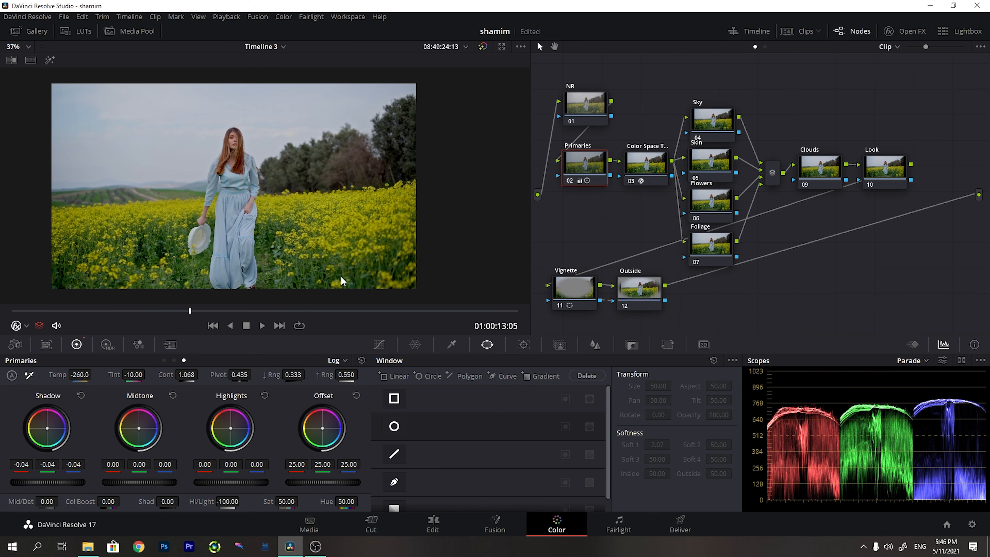
pyautogui.moveTo(191, 316)
pyautogui.mouseDown()
pyautogui.moveTo(148, 314)
pyautogui.moveTo(252, 312)
pyautogui.moveTo(204, 311)
pyautogui.mouseUp()
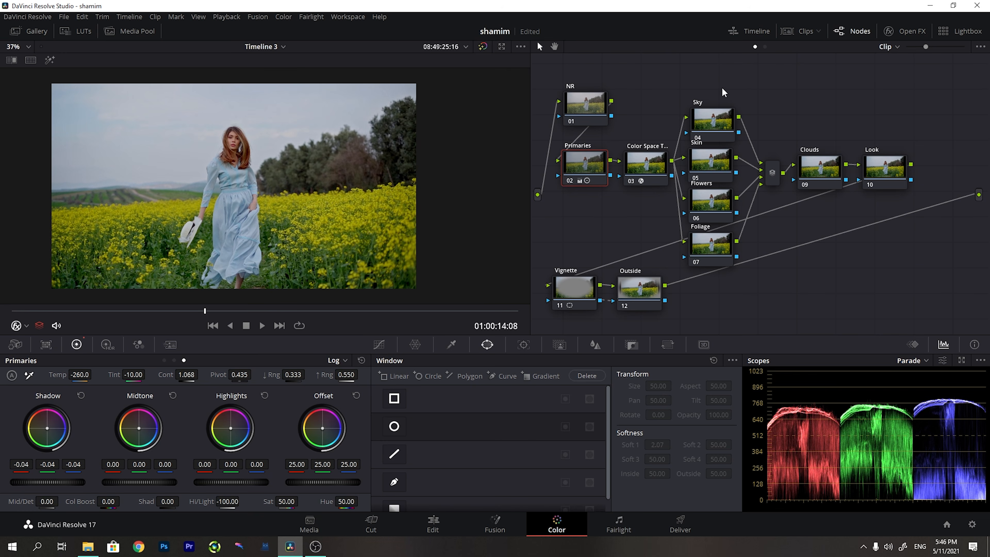
pyautogui.moveTo(718, 126); pyautogui.dragTo(721, 121)
pyautogui.click(452, 344)
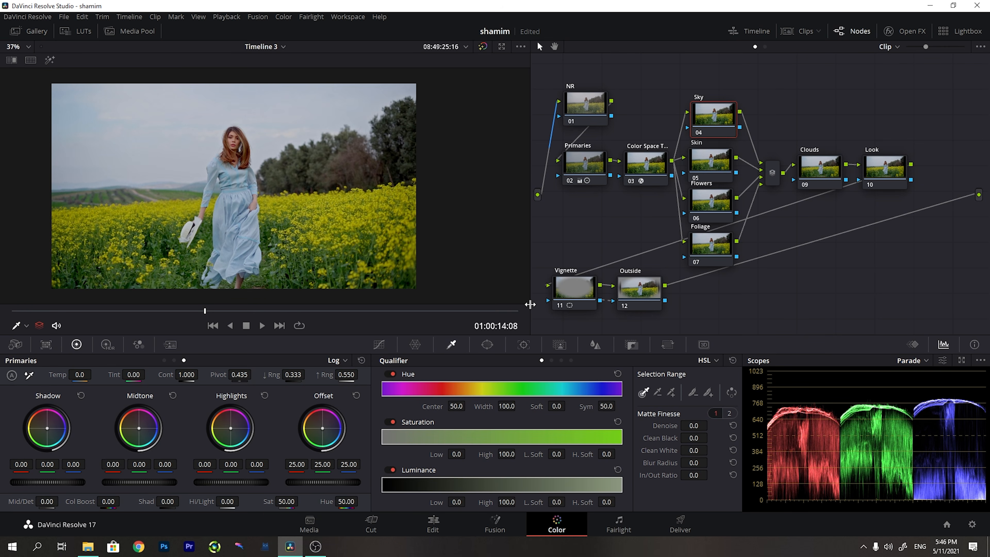
pyautogui.moveTo(89, 118); pyautogui.dragTo(131, 123)
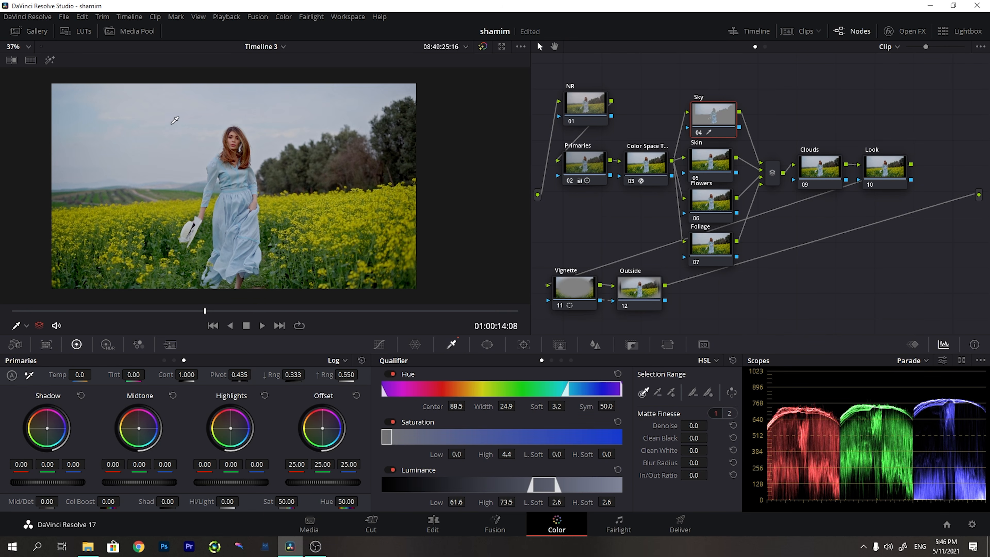
pyautogui.click(50, 60)
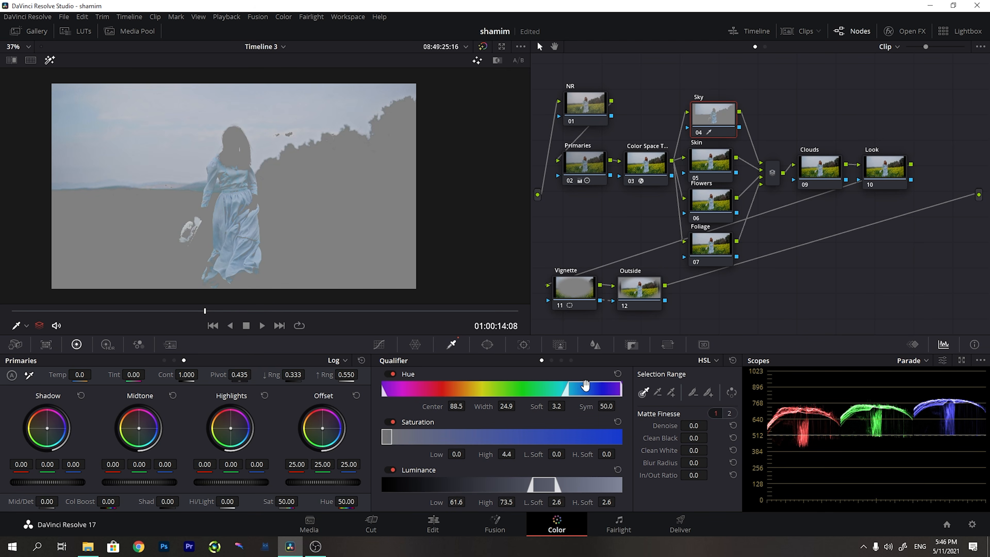
# Refine the sky key to hue center 90.6, saturation high 8.5, and luminance from 58.8 to 76.9
pyautogui.moveTo(580, 391); pyautogui.dragTo(585, 393)
pyautogui.moveTo(393, 439); pyautogui.dragTo(402, 439)
pyautogui.moveTo(543, 486); pyautogui.dragTo(539, 486)
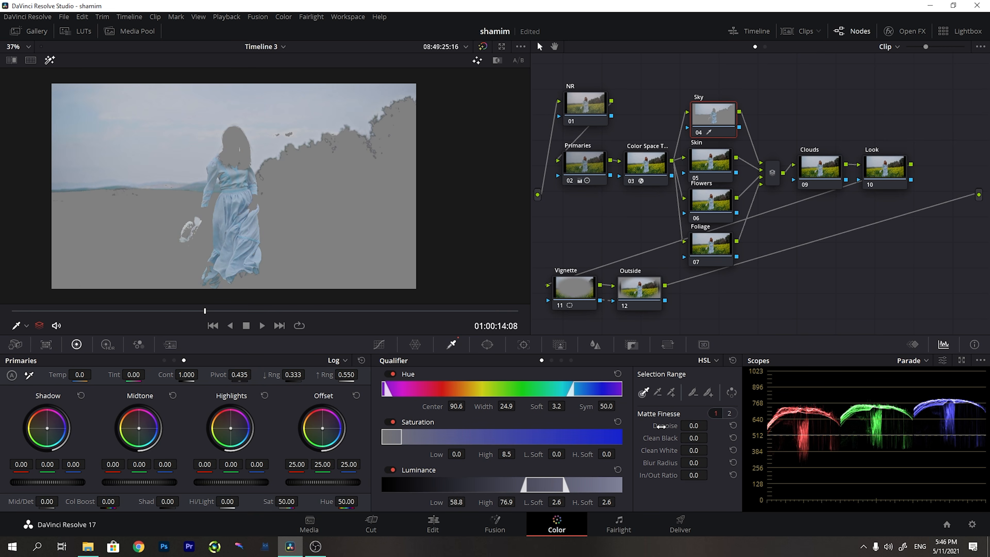
# Clean the sky matte with denoise 9.0, clean black 11.3, clean white 13.3 and blur radius 36.3, then turn off the highlight view
pyautogui.moveTo(661, 426); pyautogui.dragTo(711, 425)
pyautogui.moveTo(650, 442); pyautogui.dragTo(711, 462)
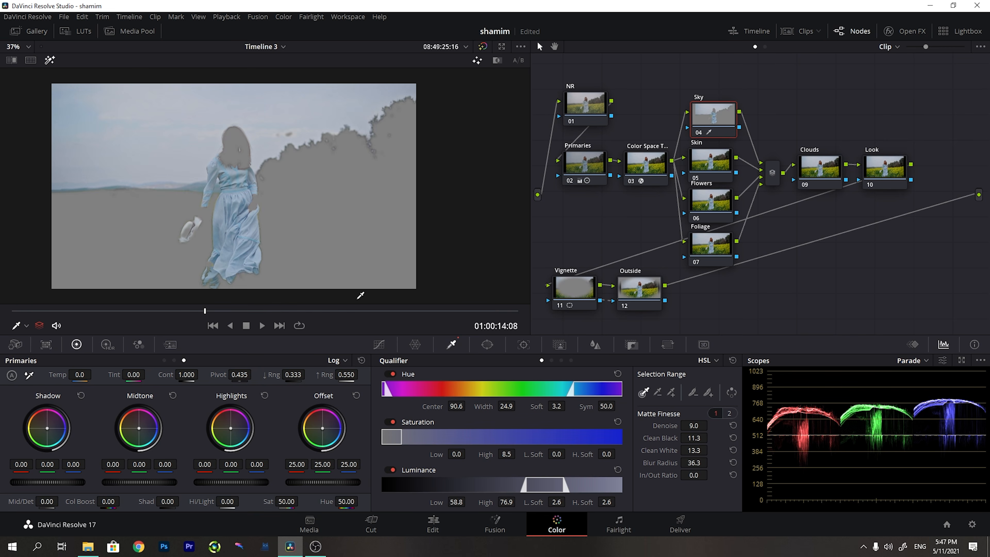
pyautogui.click(52, 63)
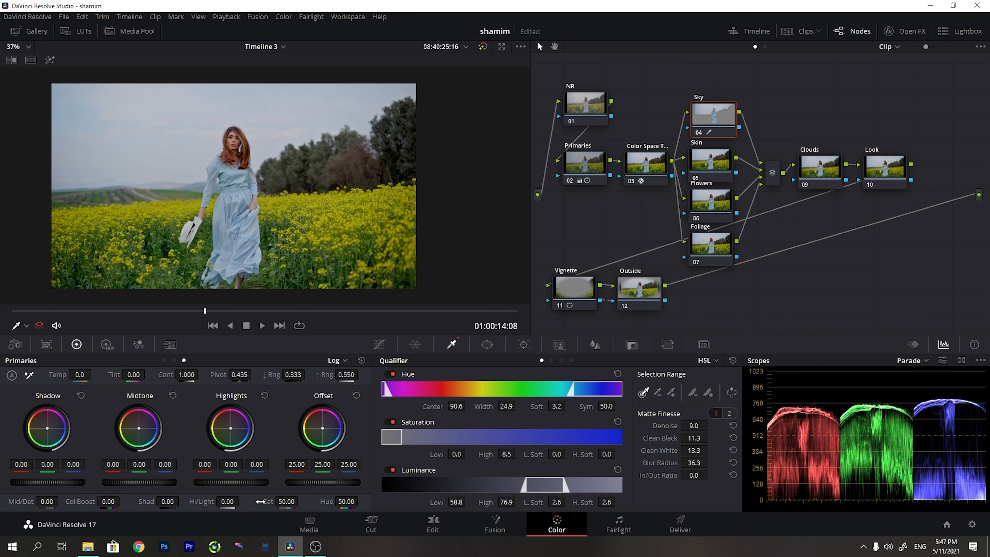
# Set the Sky node's saturation to 55, its master lift to -0.04 and its master gamma to -0.02
pyautogui.click(286, 497)
pyautogui.press('Return')
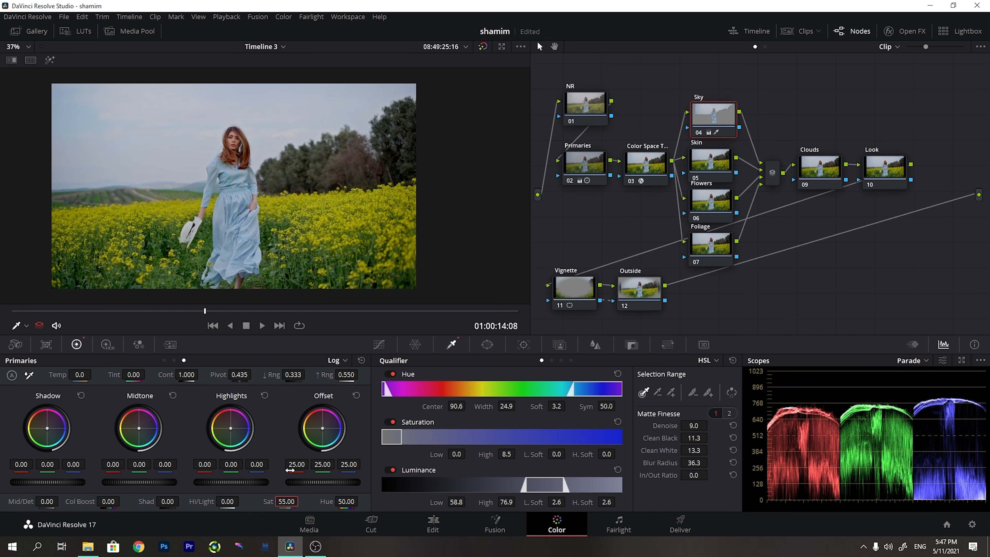
pyautogui.click(336, 363)
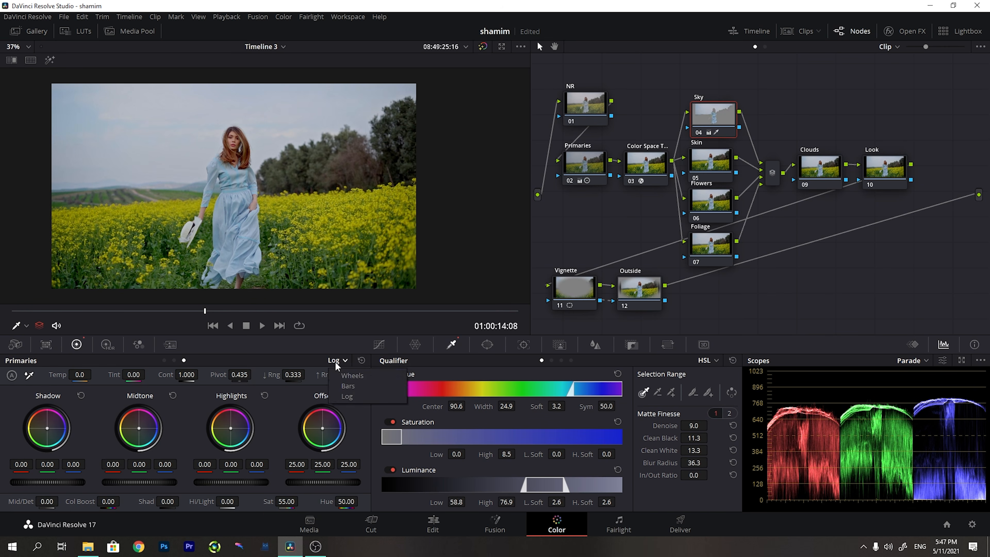
pyautogui.click(346, 375)
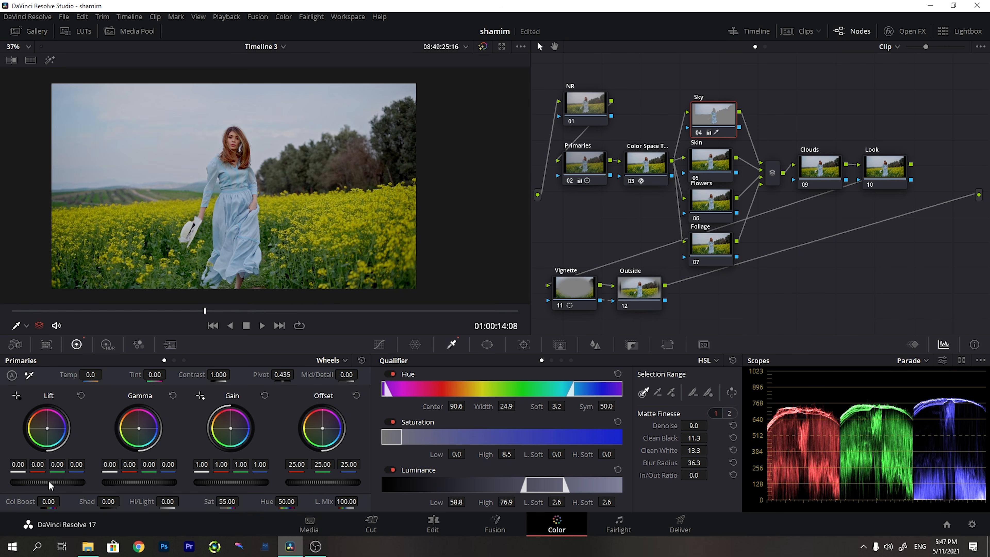
pyautogui.scroll(-1, 48, 481)
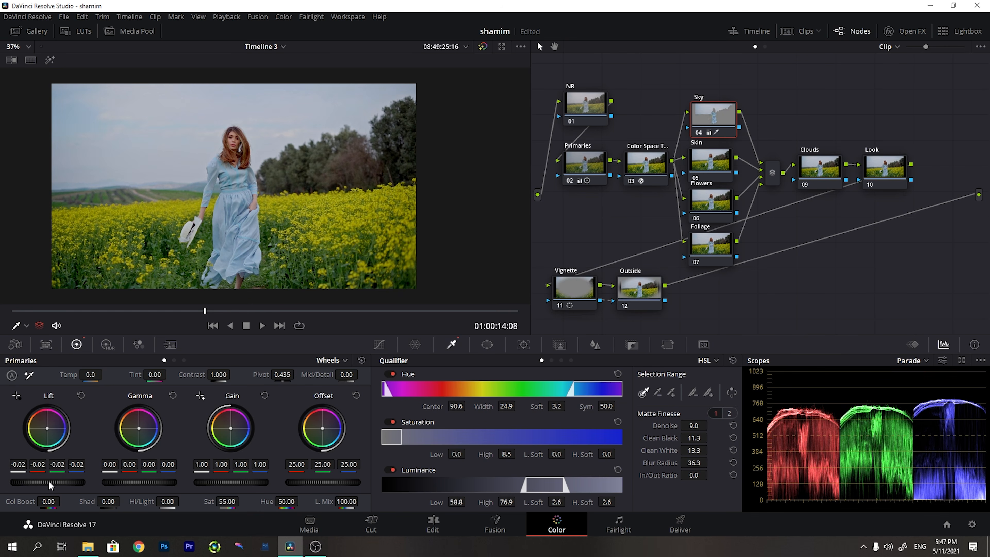
pyautogui.scroll(-1, 48, 480)
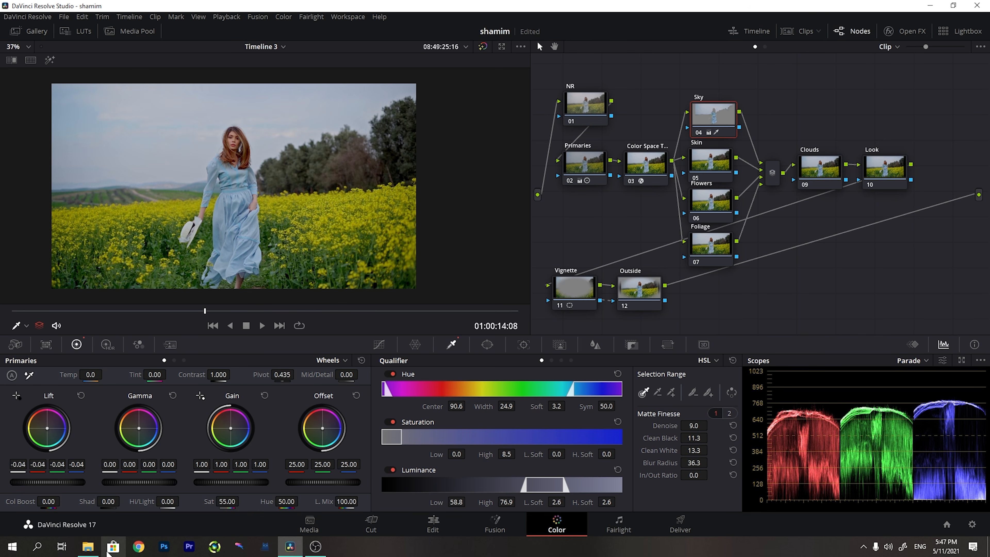
pyautogui.moveTo(144, 485); pyautogui.dragTo(141, 485)
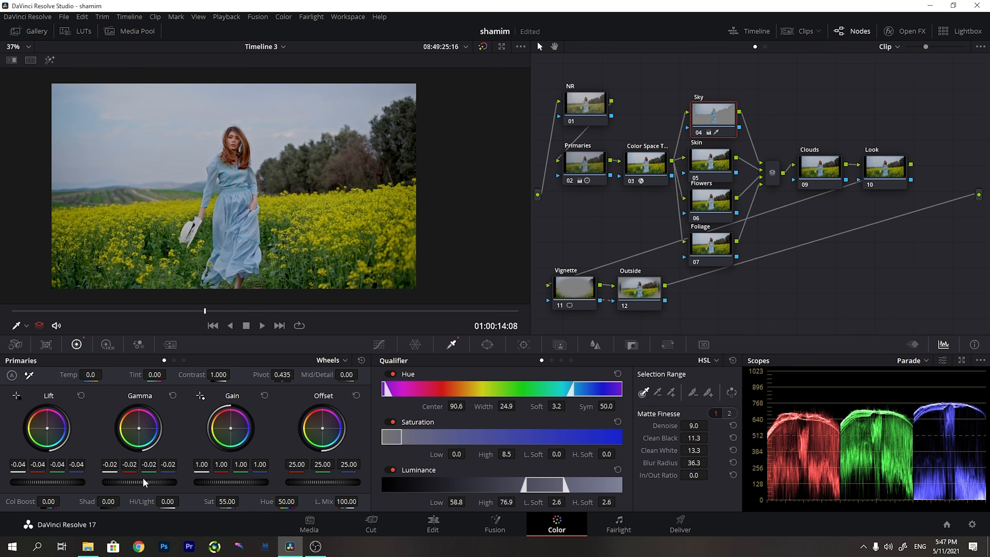
# Sample the woman's facial skin with the HSL Qualifier on the Skin node and show the highlighted selection
pyautogui.moveTo(720, 160); pyautogui.dragTo(719, 156)
pyautogui.scroll(5, 244, 131)
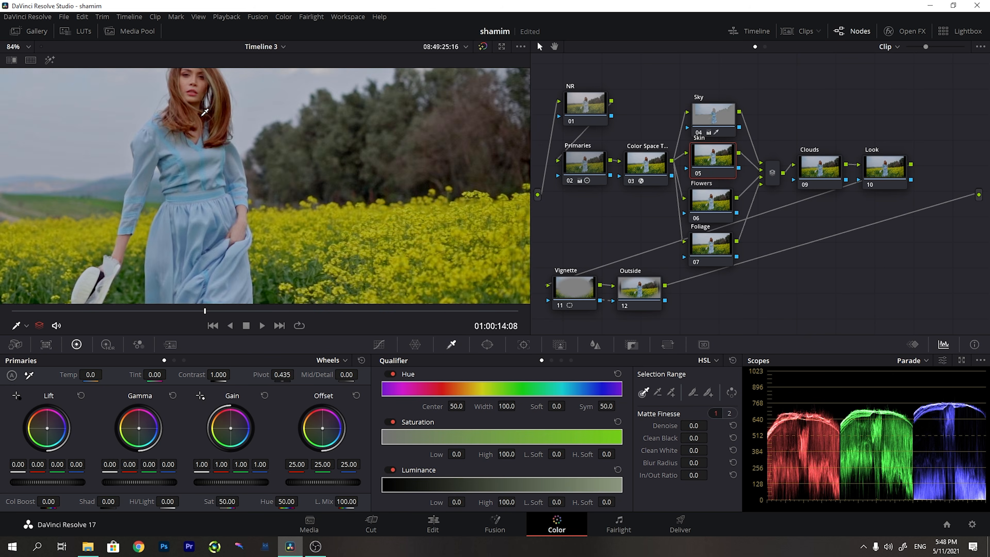
pyautogui.scroll(3, 232, 232)
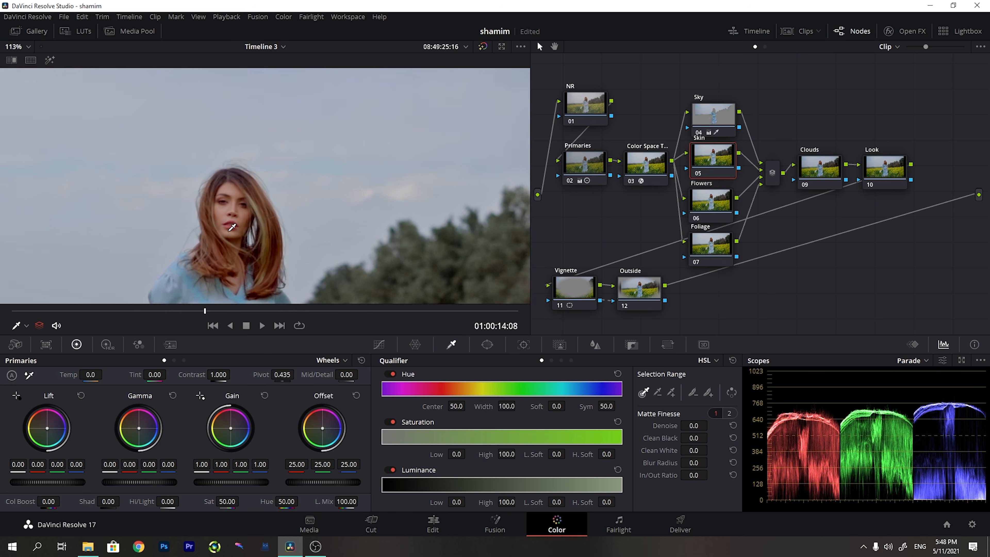
pyautogui.scroll(4, 260, 196)
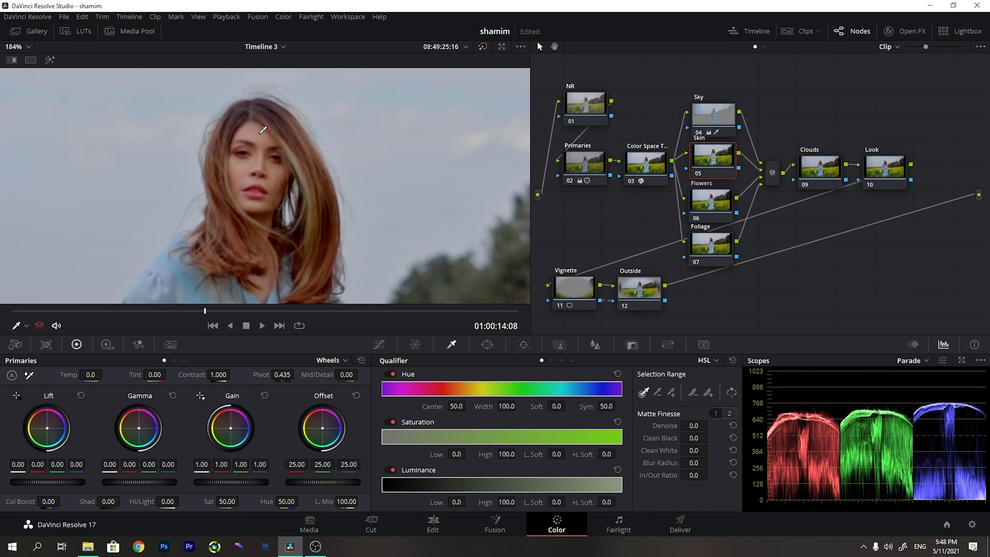
pyautogui.moveTo(253, 124); pyautogui.dragTo(254, 167)
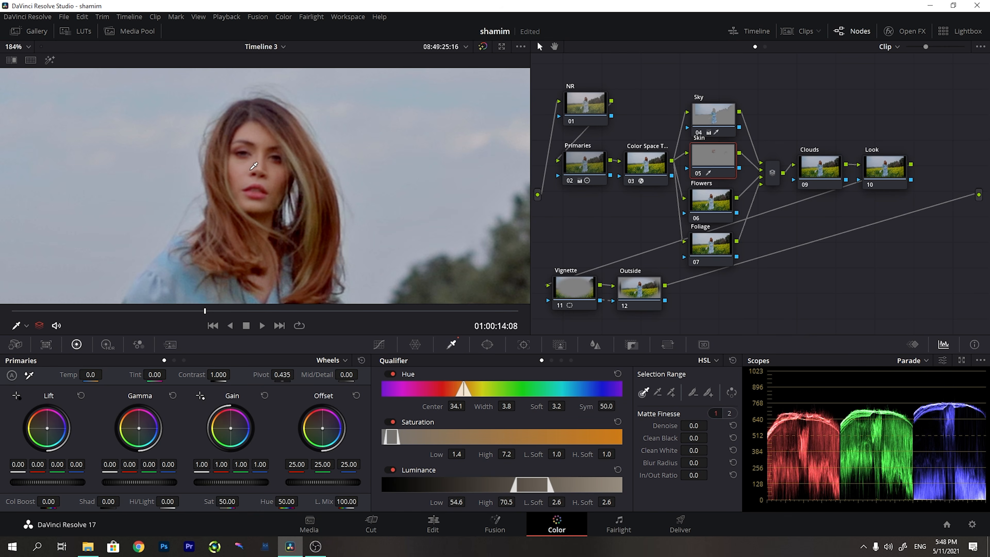
pyautogui.click(50, 61)
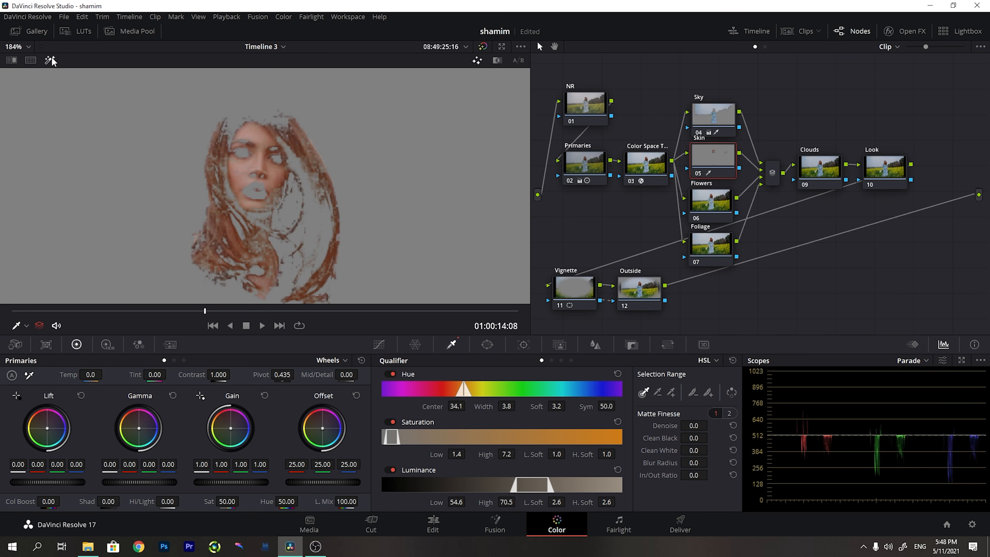
# Refine the skin key to hue center 34.4 and width 6.8, saturation from 2.3 to 8.0, and luminance low 57.4
pyautogui.moveTo(465, 391); pyautogui.dragTo(463, 392)
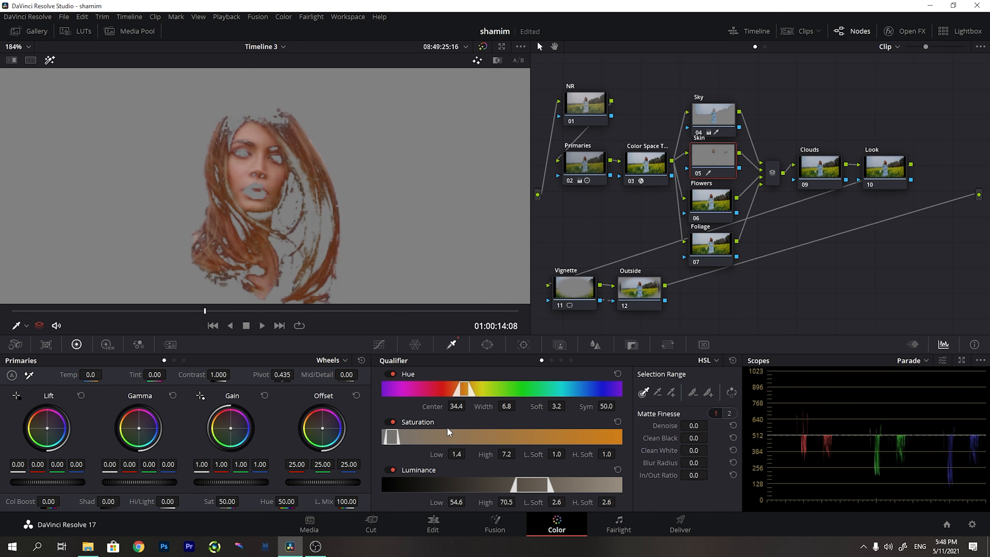
pyautogui.moveTo(391, 432)
pyautogui.mouseDown()
pyautogui.moveTo(421, 435)
pyautogui.moveTo(394, 434)
pyautogui.mouseUp()
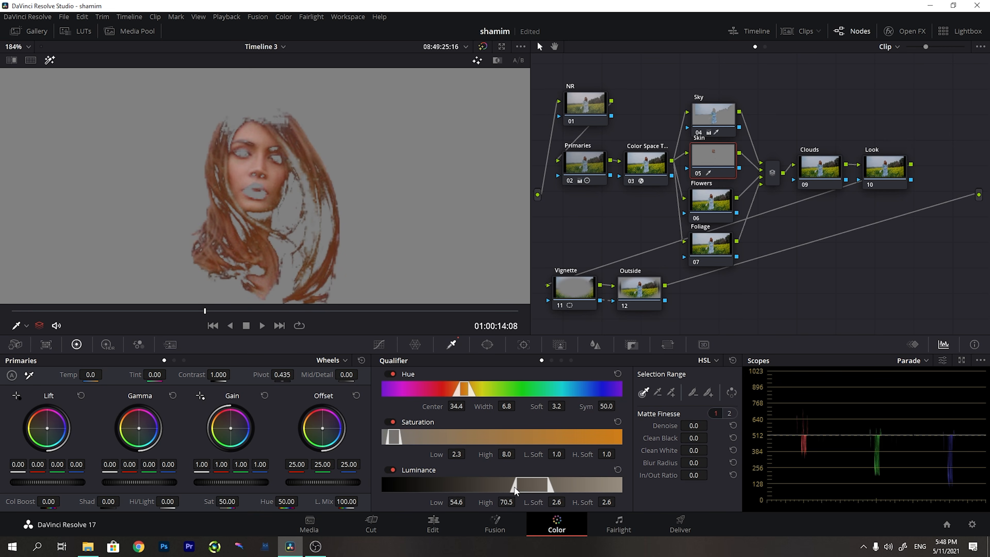
pyautogui.moveTo(515, 490); pyautogui.dragTo(522, 488)
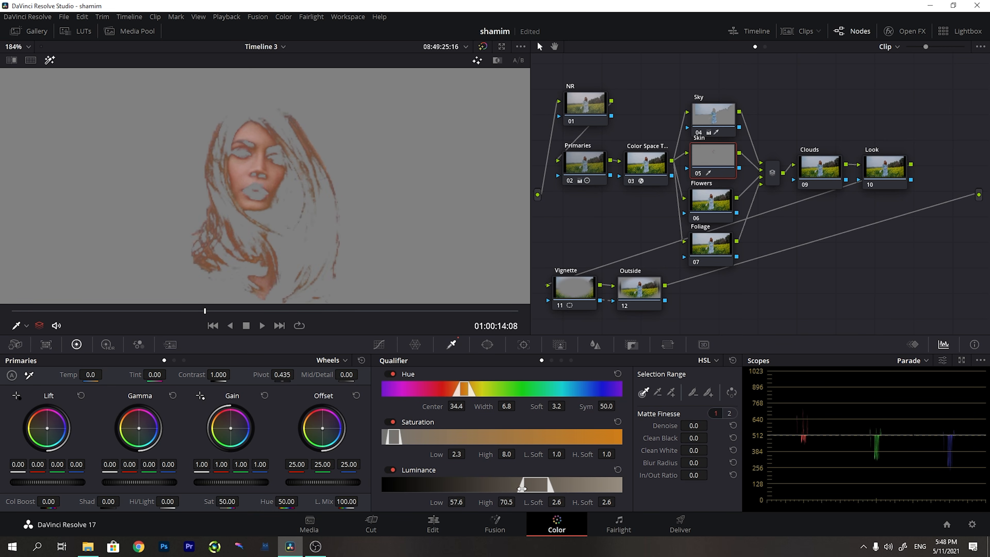
pyautogui.moveTo(522, 489); pyautogui.dragTo(522, 489)
# Clean the skin matte with denoise 10.8, clean black 20.9, clean white 15.0 and blur radius 15.8, and turn off the highlight view
pyautogui.moveTo(693, 425); pyautogui.dragTo(710, 424)
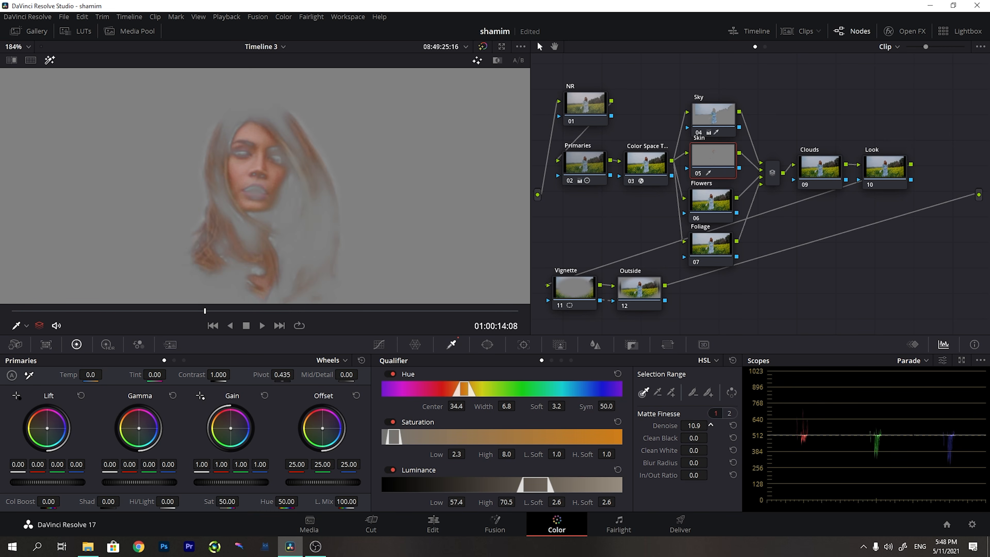
pyautogui.moveTo(694, 438); pyautogui.dragTo(711, 437)
pyautogui.moveTo(645, 450); pyautogui.dragTo(711, 461)
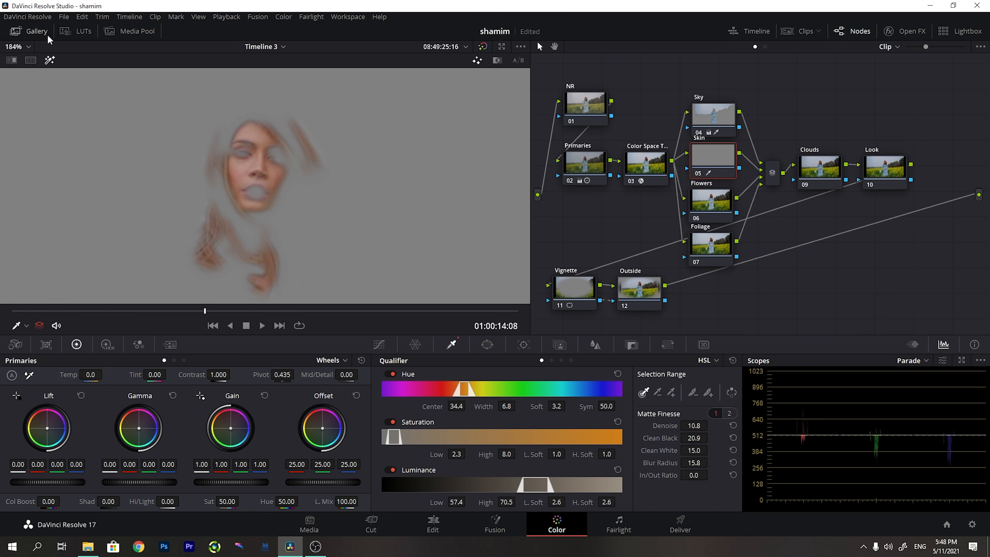
pyautogui.click(50, 60)
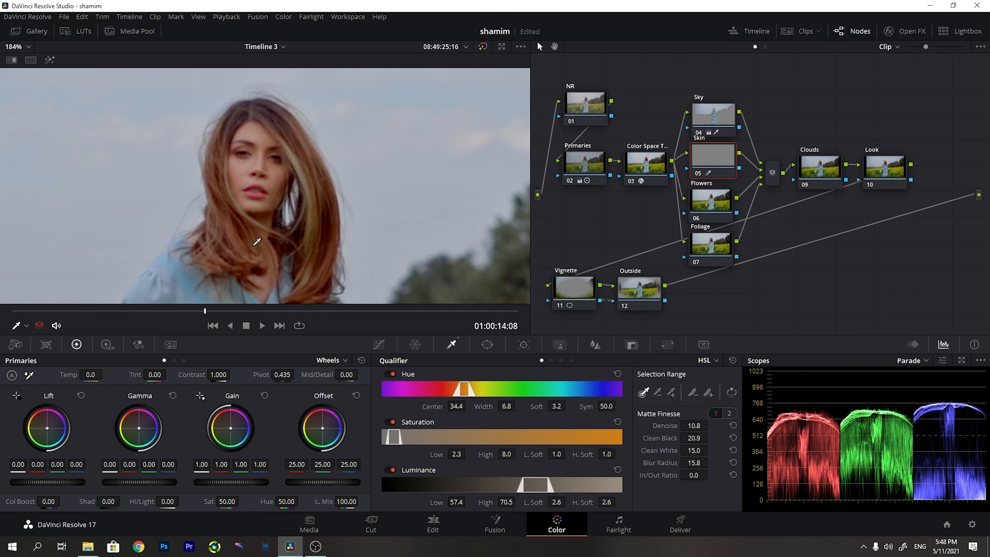
# Set the Skin node's master gamma to 0.01 and master gain to 1.03, and compare the image with the node off and on
pyautogui.scroll(3, 258, 231)
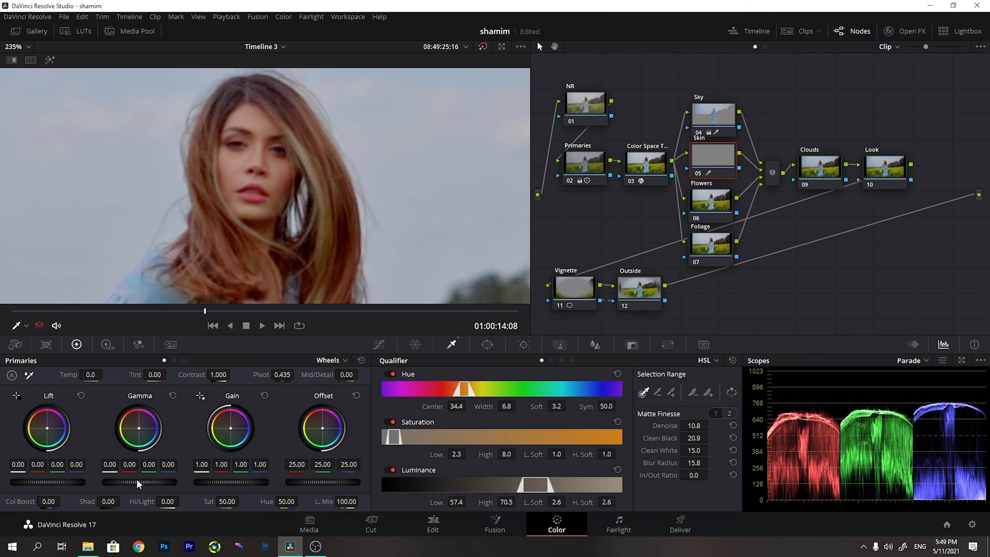
pyautogui.moveTo(137, 483); pyautogui.dragTo(138, 484)
pyautogui.scroll(1, 231, 484)
pyautogui.hotkey('ctrl', 'd')
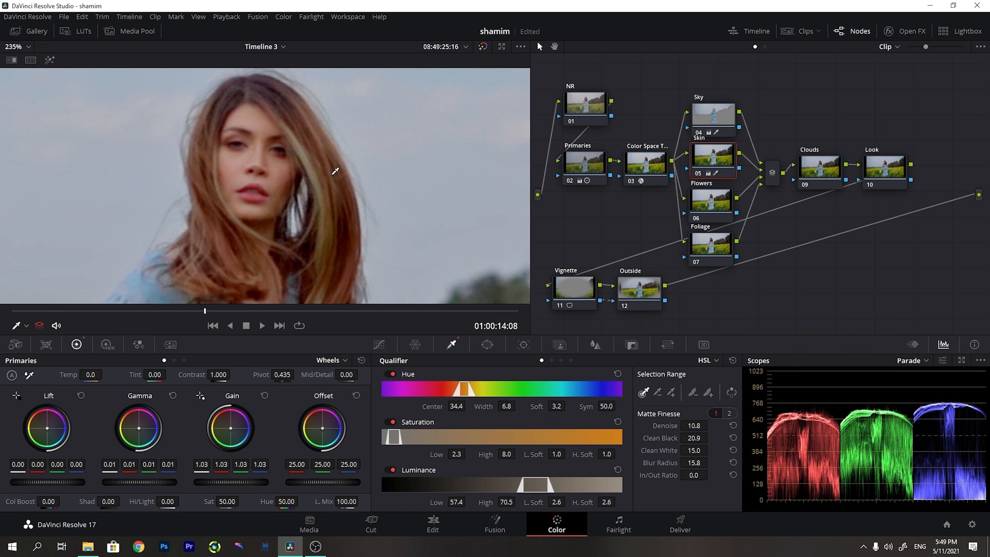
pyautogui.scroll(-5, 331, 199)
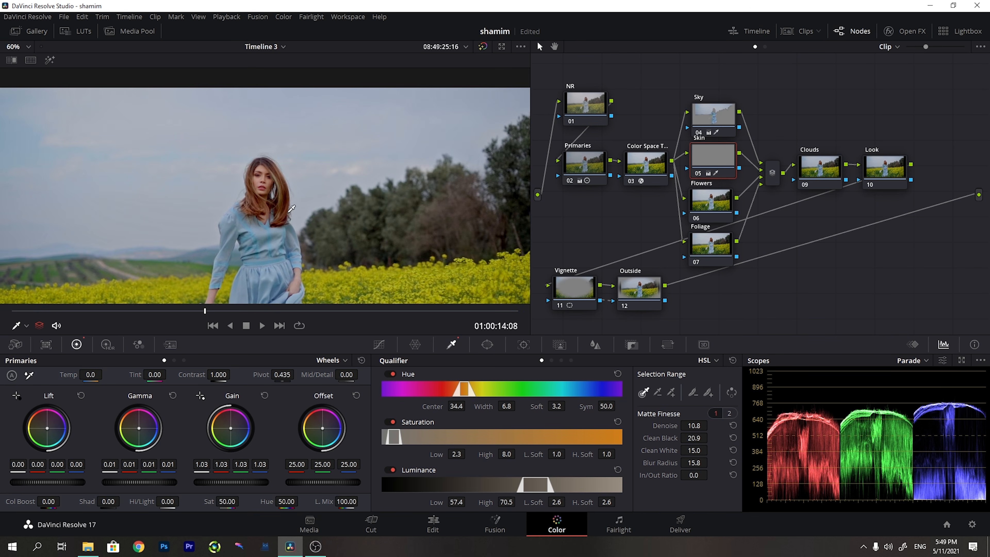
pyautogui.scroll(-3, 269, 220)
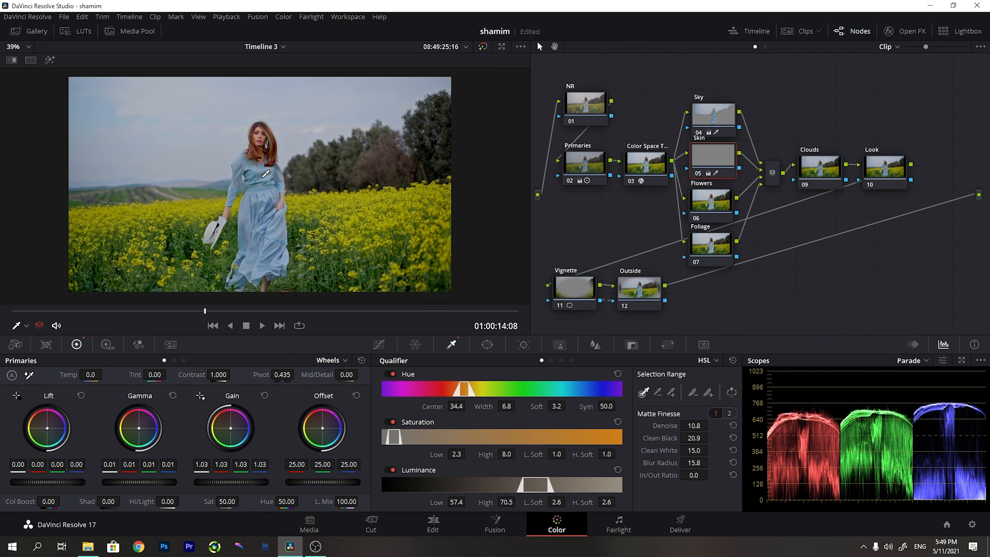
pyautogui.scroll(1, 264, 159)
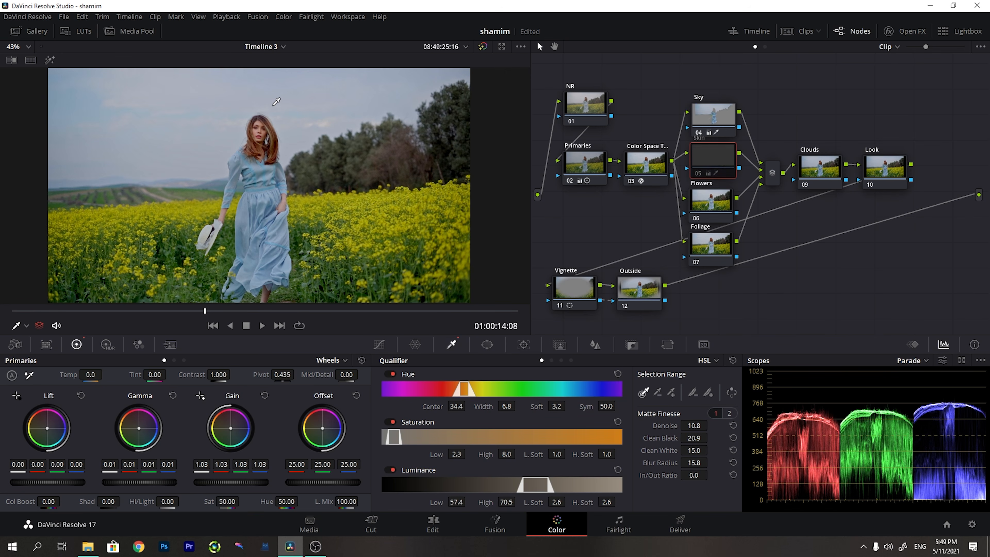
# Sample the yellow flowers on the Flowers node's Hue Vs Hue curve to add control points for their hue
pyautogui.click(711, 207)
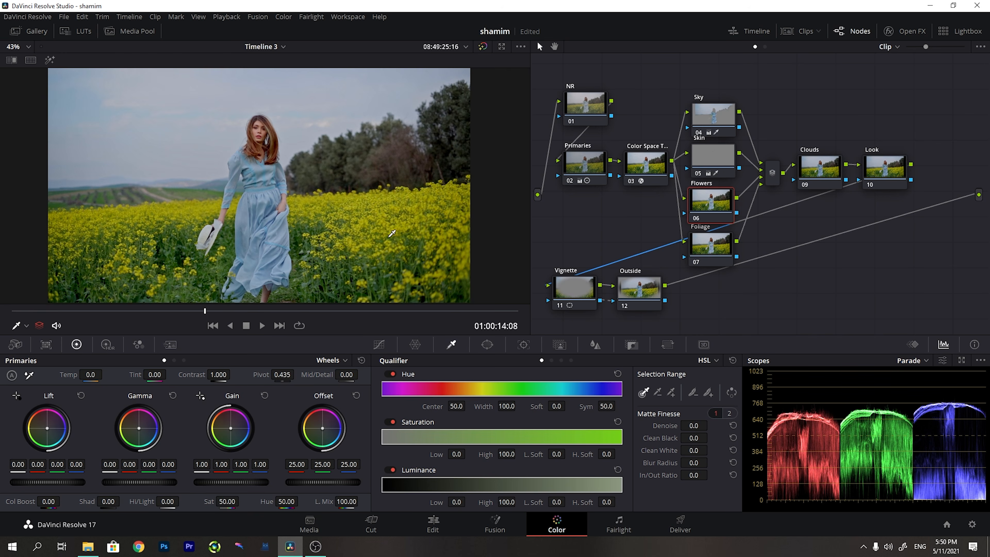
pyautogui.click(381, 345)
pyautogui.click(667, 363)
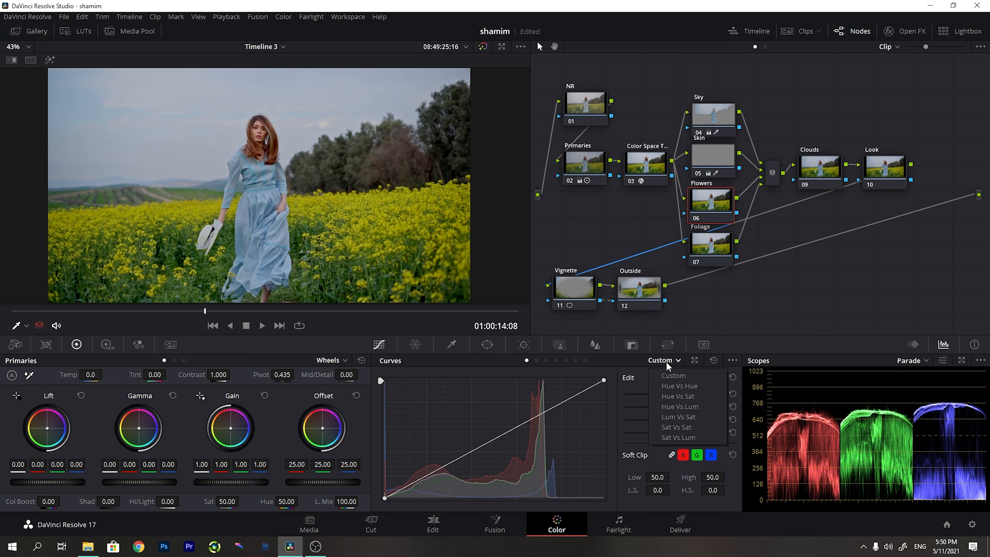
pyautogui.click(686, 386)
pyautogui.scroll(2, 339, 220)
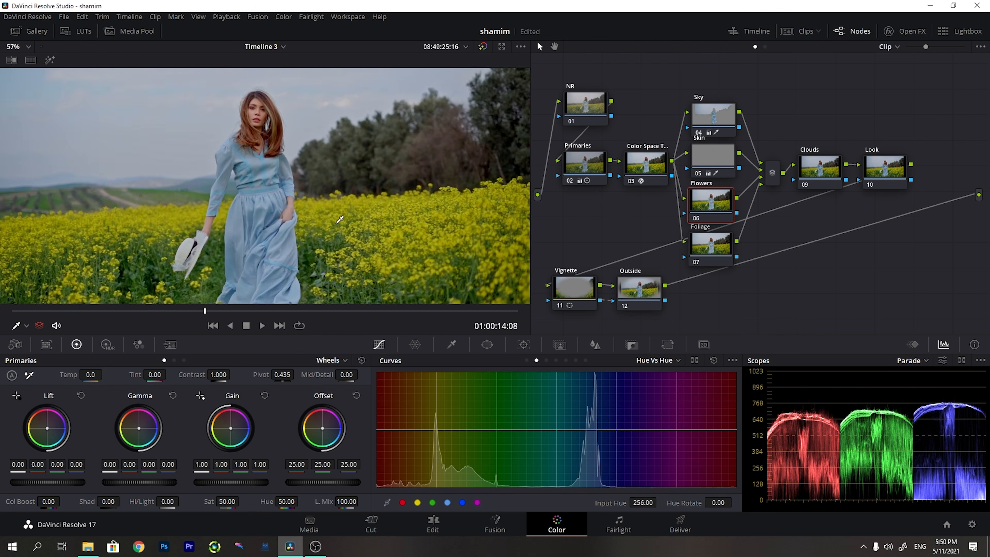
pyautogui.scroll(8, 339, 220)
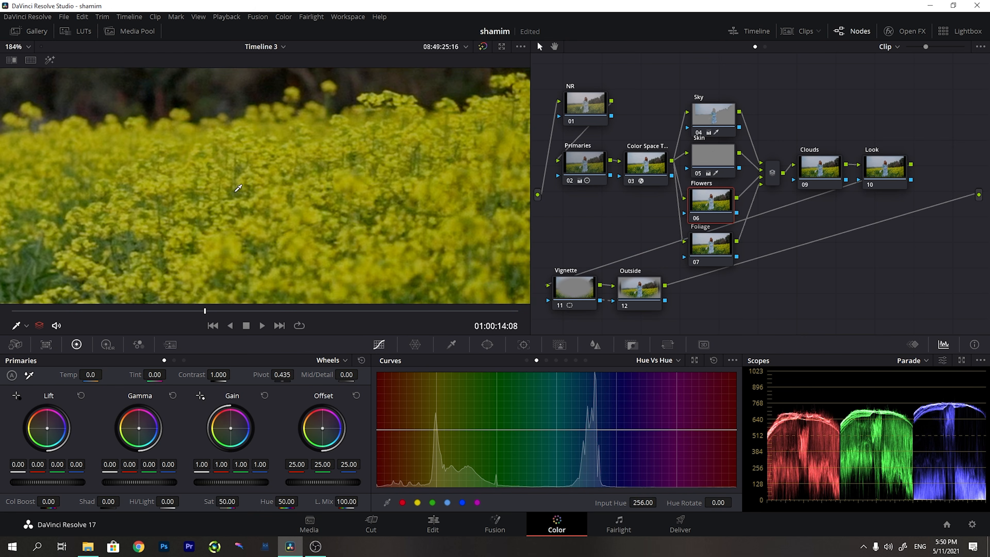
pyautogui.scroll(4, 235, 192)
pyautogui.click(283, 197)
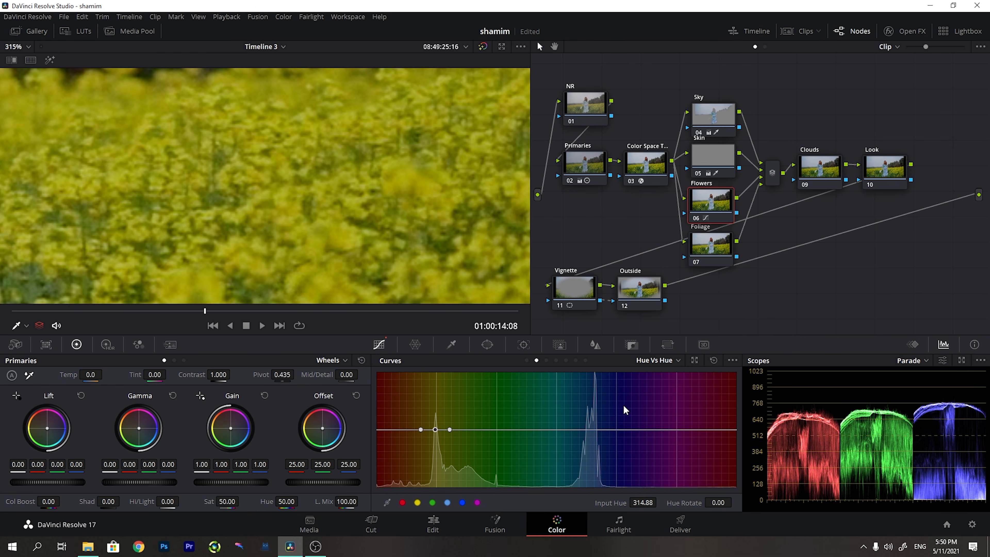
# Set the hue rotation of the sampled flower yellow to 8.50 and check the whole frame
pyautogui.scroll(-6, 290, 210)
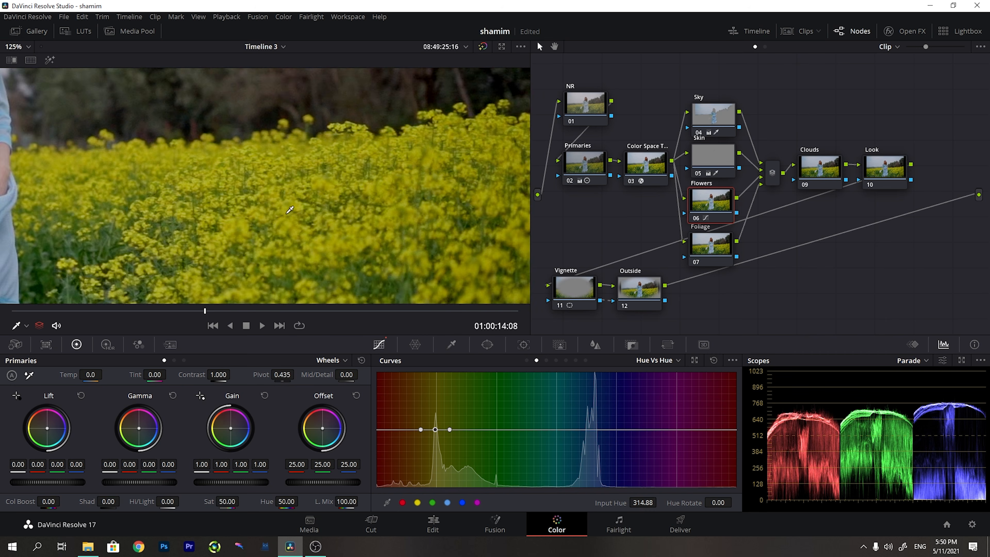
pyautogui.scroll(3, 290, 210)
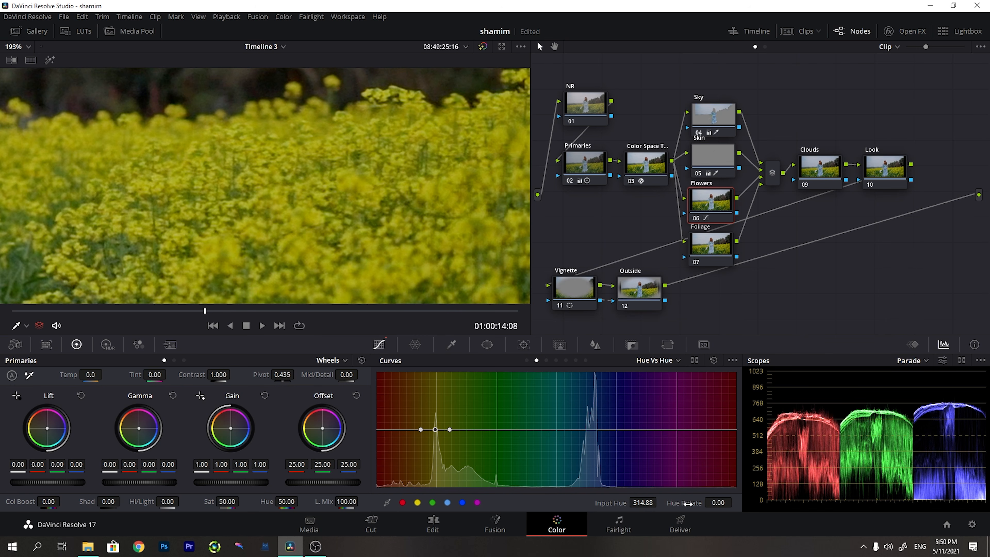
pyautogui.moveTo(686, 503); pyautogui.dragTo(691, 504)
pyautogui.moveTo(691, 503); pyautogui.dragTo(698, 503)
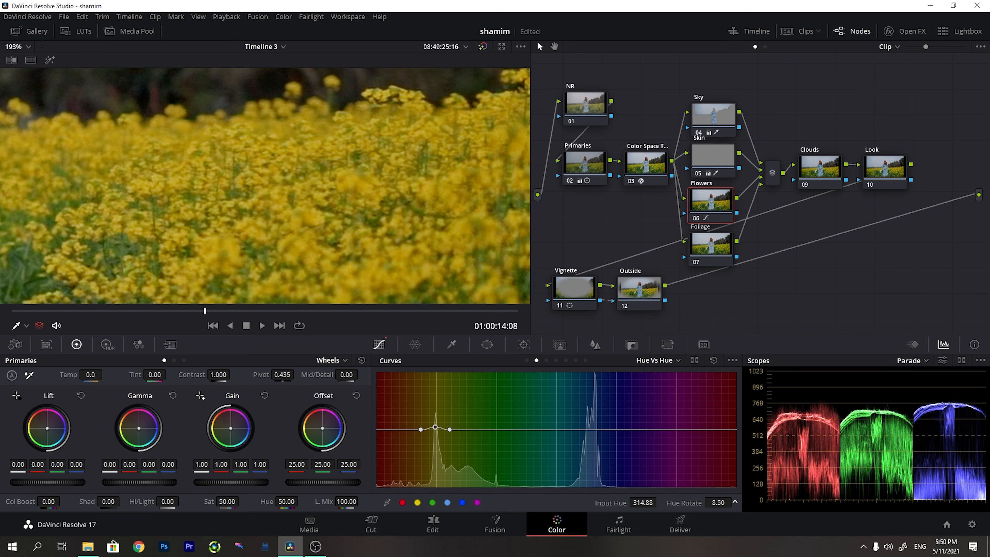
pyautogui.scroll(-8, 159, 204)
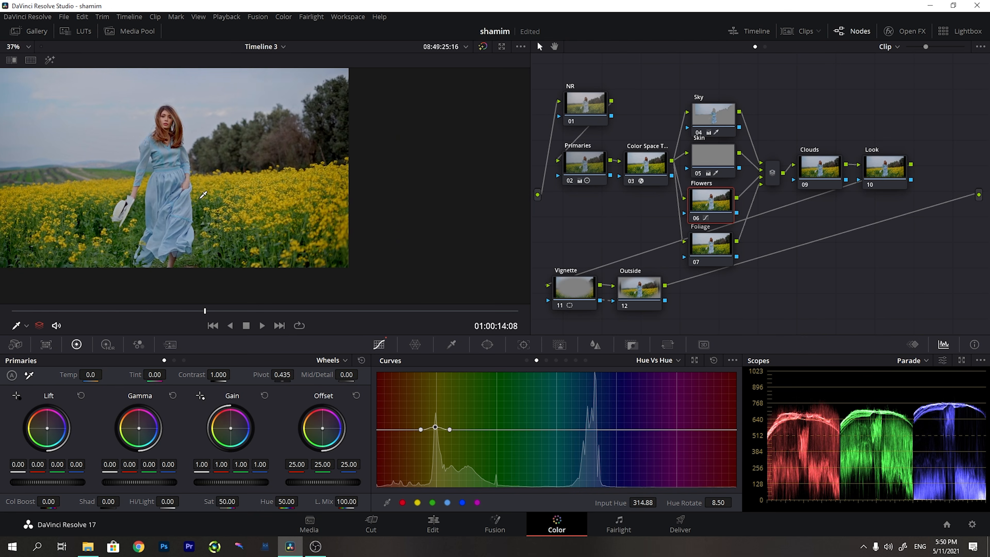
pyautogui.scroll(1, 202, 194)
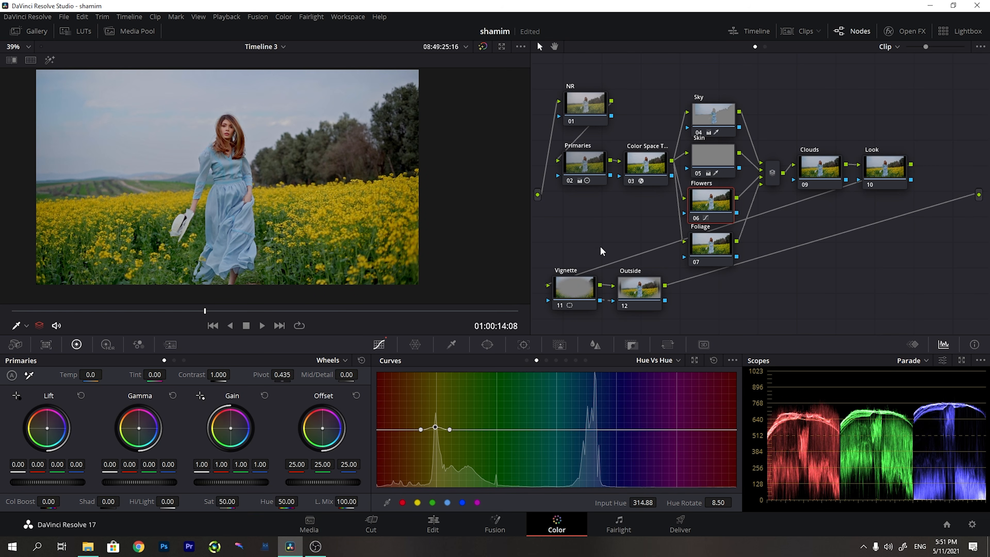
# Sample the green leaves among the flowers with the HSL Qualifier on the Foliage node and show the highlighted selection
pyautogui.click(716, 253)
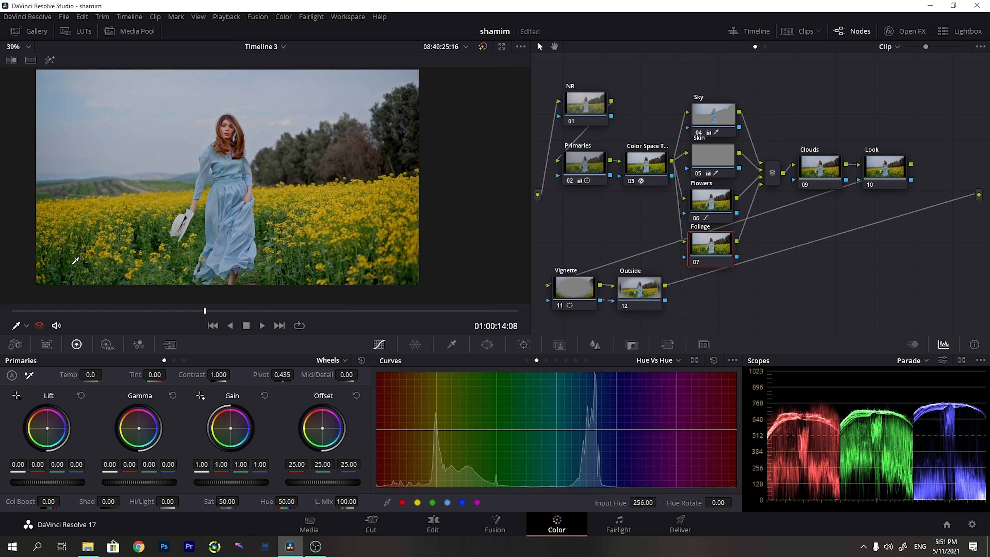
pyautogui.click(451, 345)
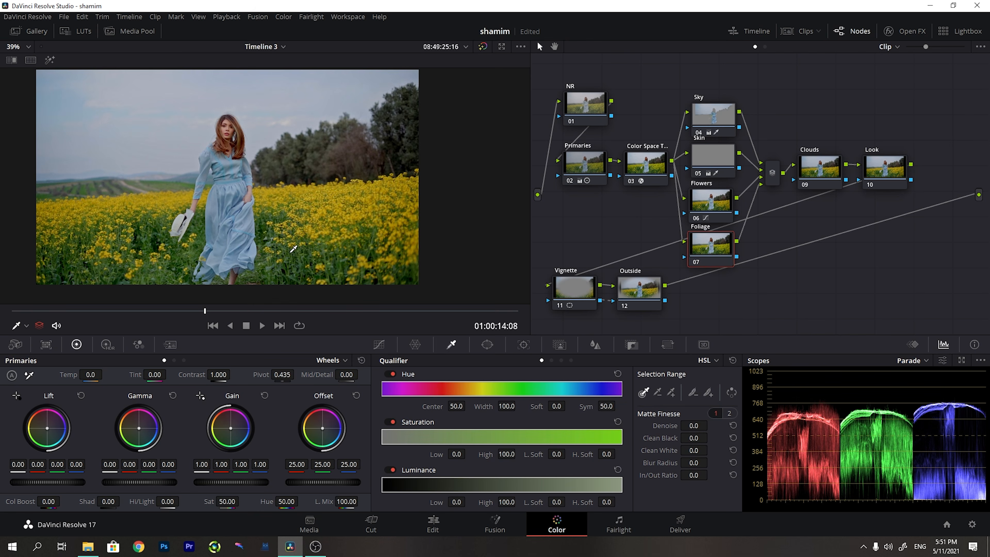
pyautogui.scroll(5, 293, 249)
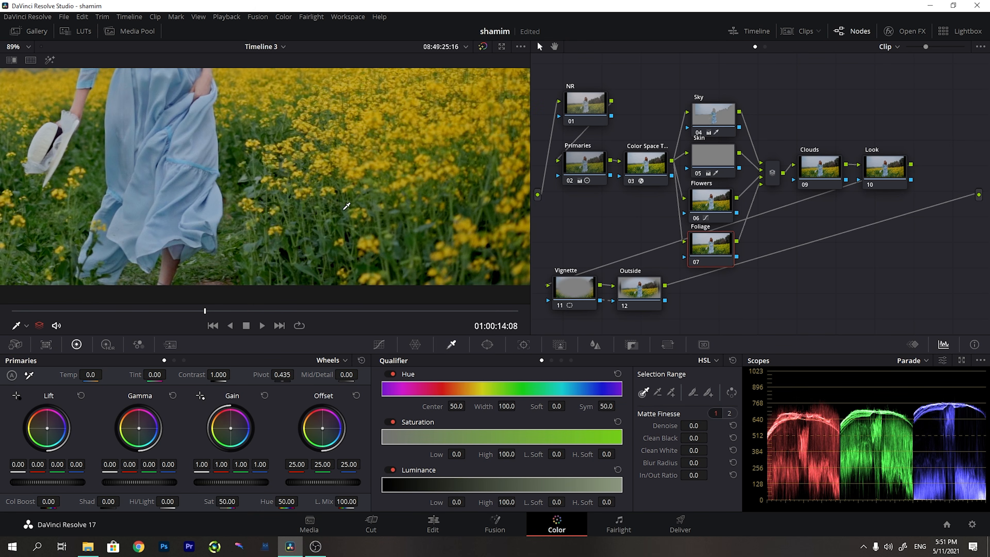
pyautogui.click(335, 201)
pyautogui.scroll(-4, 90, 72)
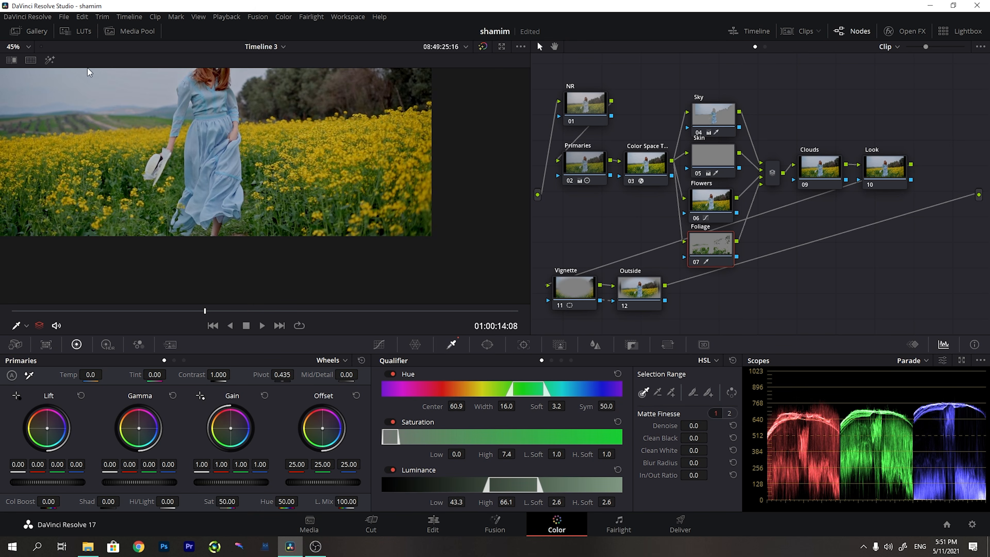
pyautogui.click(50, 59)
pyautogui.scroll(3, 282, 231)
pyautogui.moveTo(282, 231); pyautogui.dragTo(278, 232)
pyautogui.moveTo(401, 212); pyautogui.dragTo(388, 220)
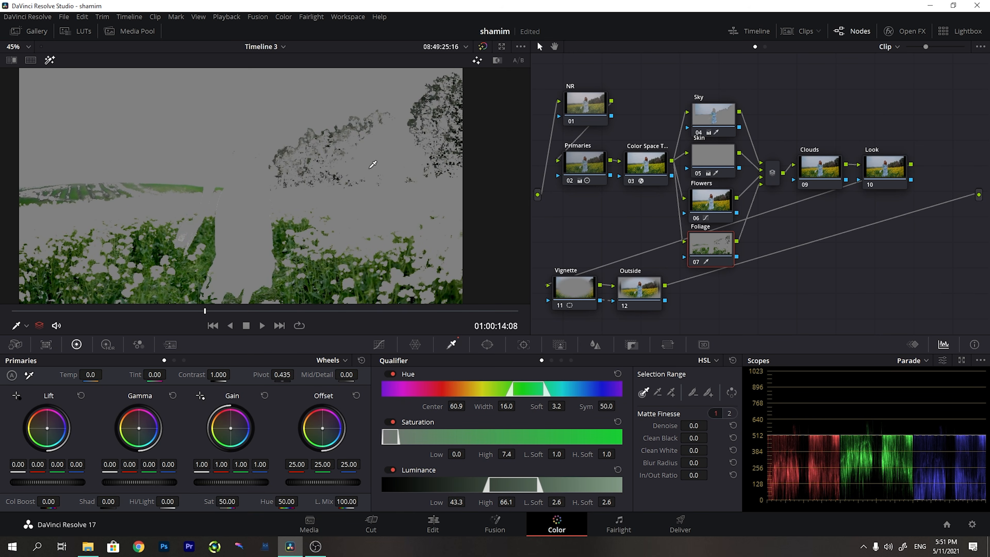
# Refine the foliage key to hue width 20.2, saturation from 1.8 to 9.1, and luminance low 44.6
pyautogui.scroll(-1, 373, 164)
pyautogui.moveTo(490, 484); pyautogui.dragTo(505, 485)
pyautogui.moveTo(509, 485)
pyautogui.mouseDown()
pyautogui.moveTo(523, 485)
pyautogui.moveTo(515, 489)
pyautogui.mouseUp()
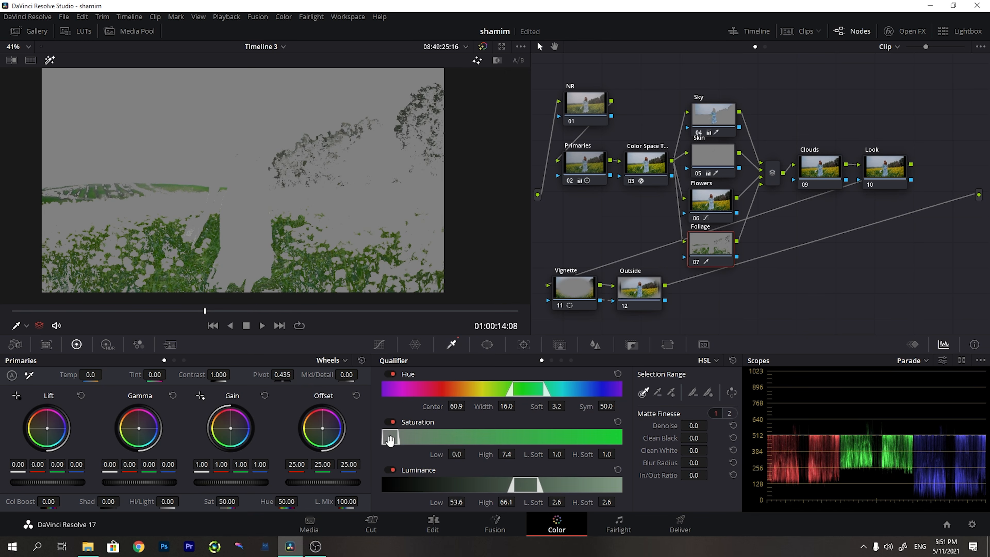
pyautogui.moveTo(391, 439)
pyautogui.mouseDown()
pyautogui.moveTo(408, 440)
pyautogui.moveTo(394, 441)
pyautogui.mouseUp()
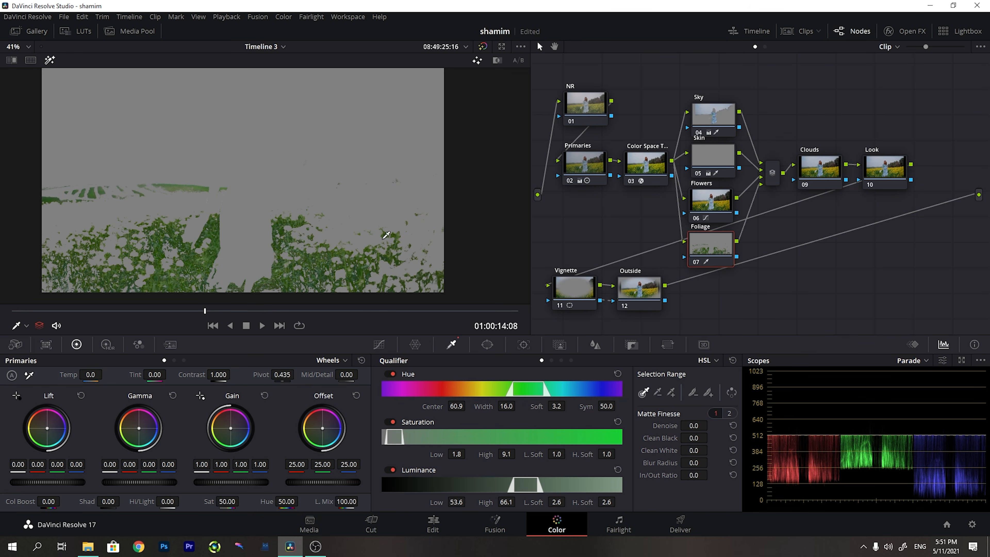
pyautogui.moveTo(513, 489); pyautogui.dragTo(491, 491)
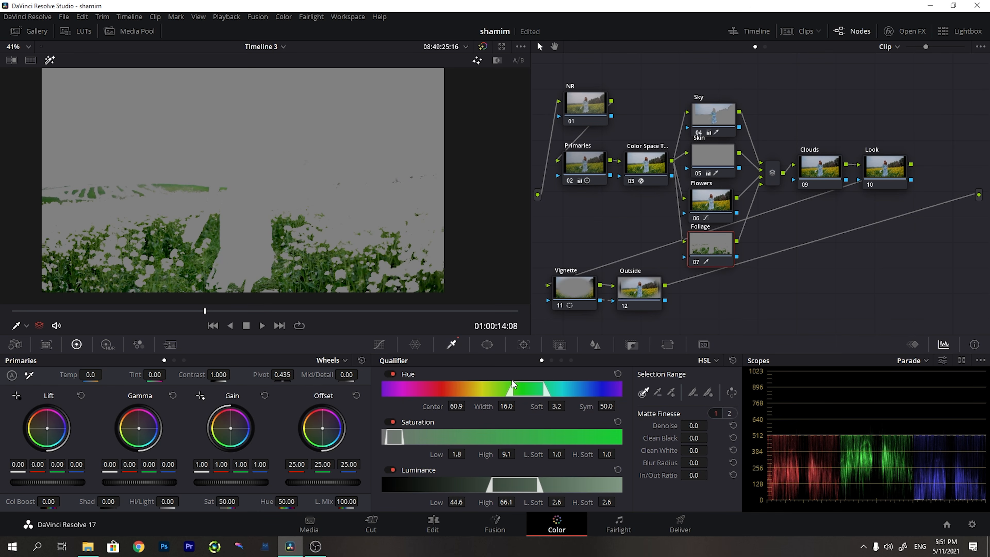
pyautogui.moveTo(512, 389)
pyautogui.mouseDown()
pyautogui.moveTo(497, 394)
pyautogui.moveTo(507, 390)
pyautogui.mouseUp()
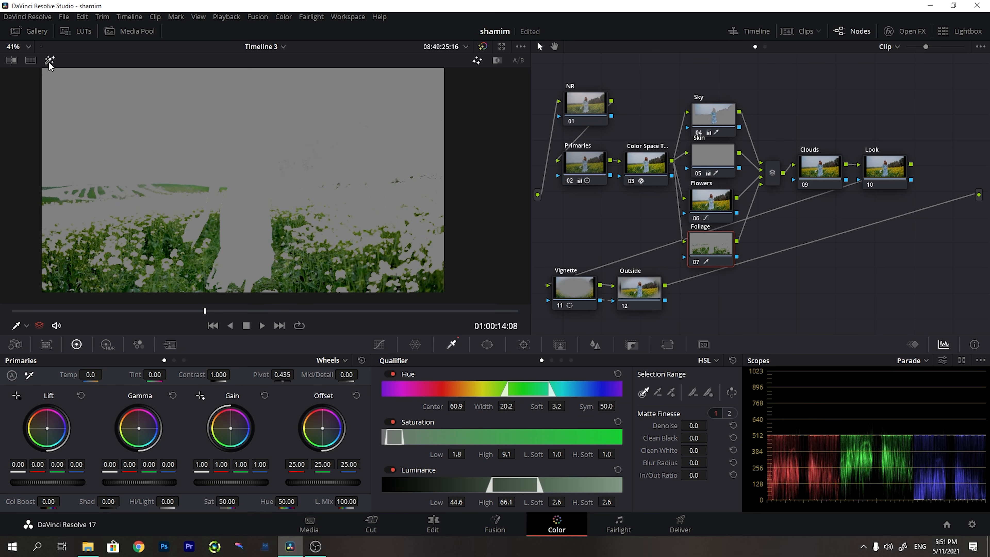
# Clean the foliage matte with denoise 12.7, clean black 10.8, clean white 21.2 and blur radius 30.2, and turn off the highlight view
pyautogui.moveTo(694, 425); pyautogui.dragTo(711, 450)
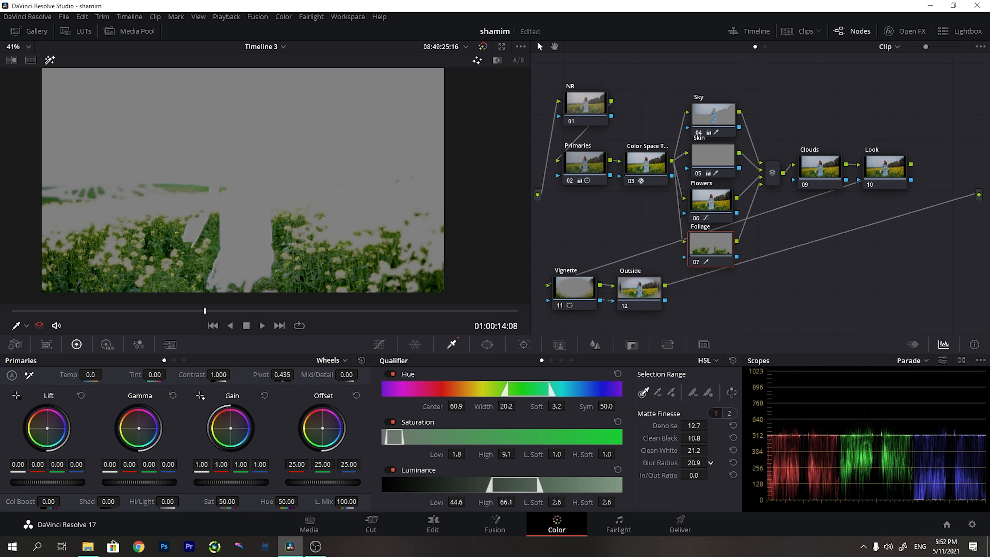
pyautogui.click(50, 59)
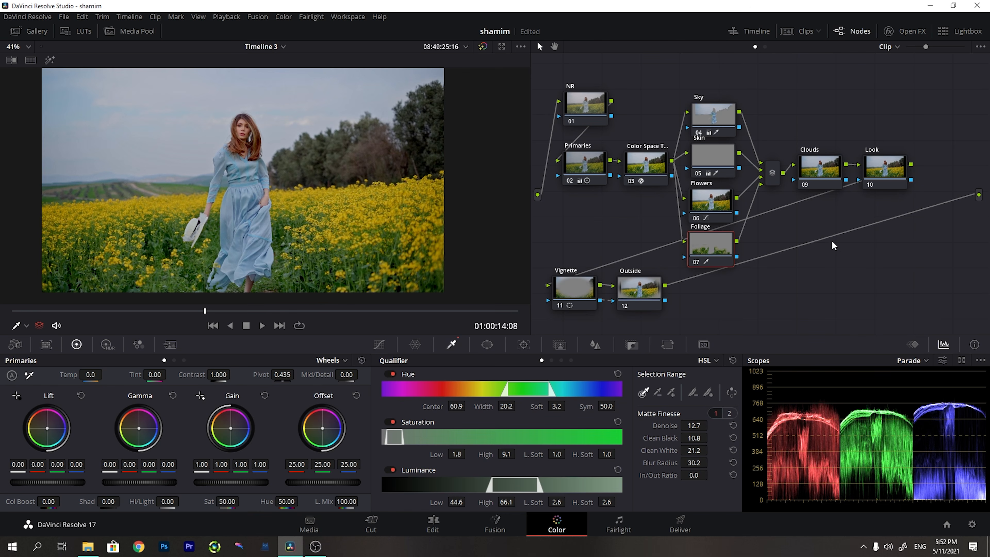
# Set the Foliage node's saturation to 35 and its master gamma to -0.01
pyautogui.click(707, 243)
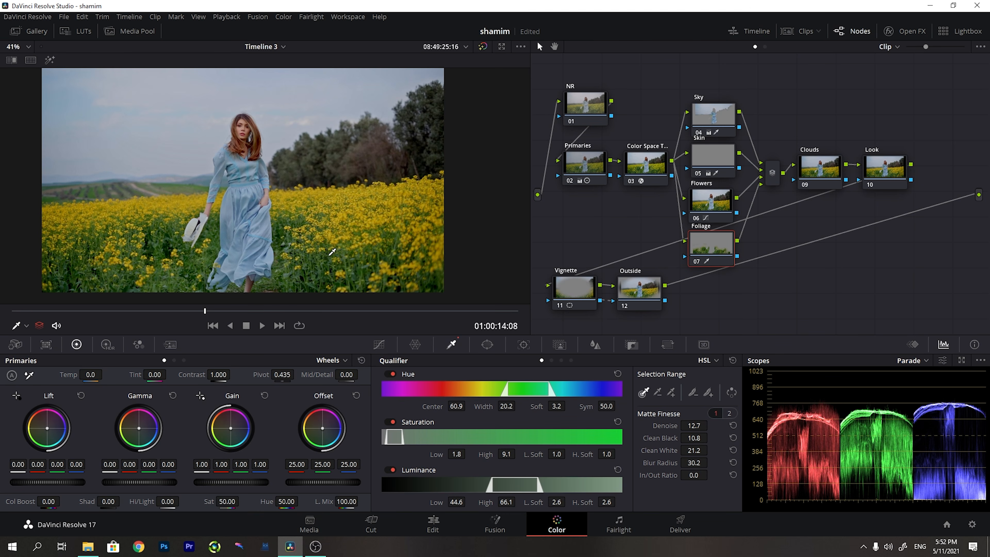
pyautogui.click(221, 501)
pyautogui.write('35')
pyautogui.press('Return')
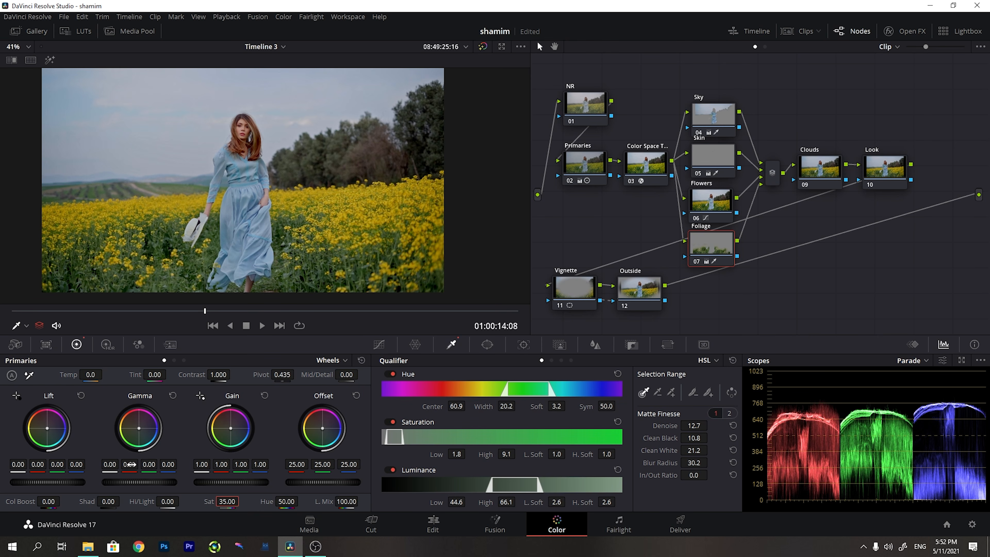
pyautogui.scroll(-1, 139, 481)
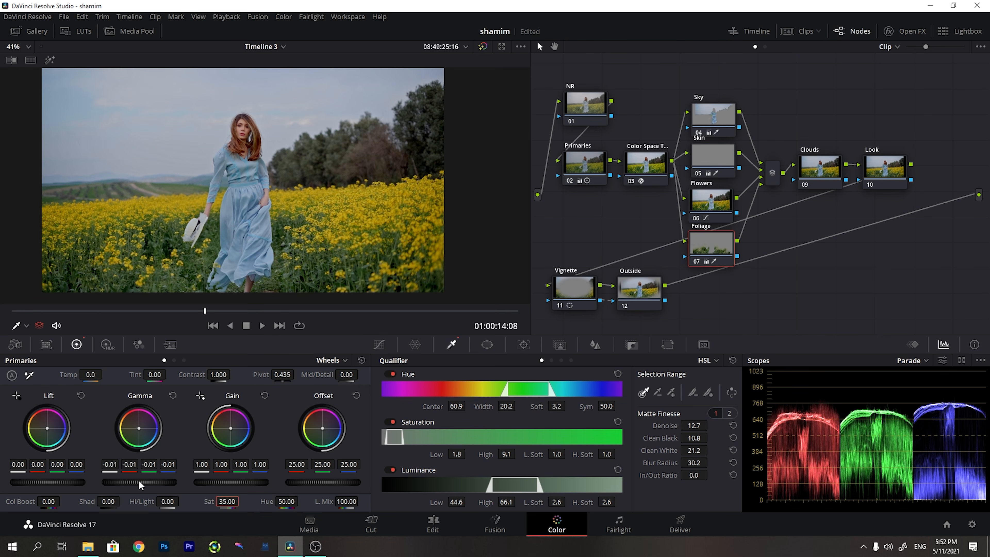
# Lower the Foliage node's master gamma to -0.04 and check the darkened greens in the full frame
pyautogui.scroll(-2, 138, 481)
pyautogui.scroll(-1, 139, 482)
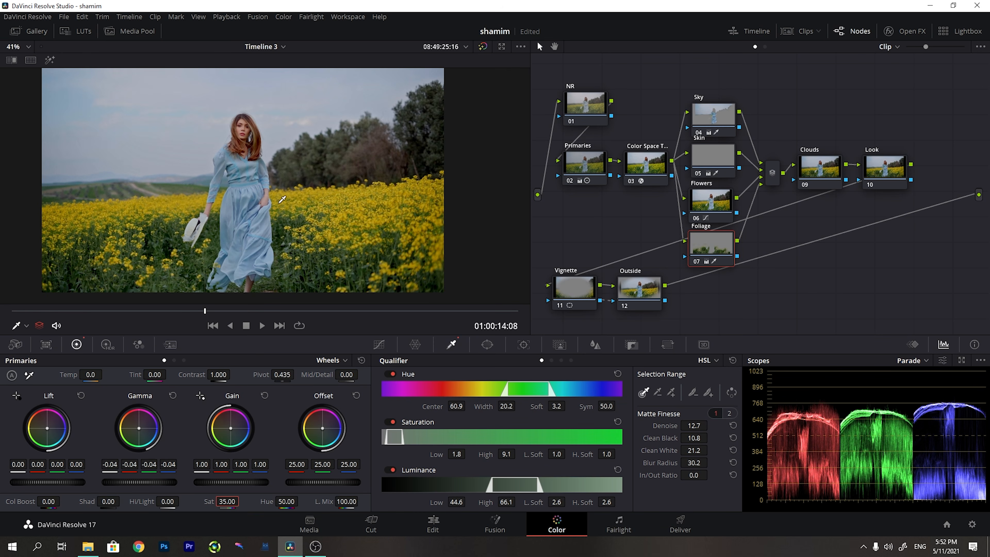
pyautogui.scroll(6, 125, 146)
pyautogui.scroll(-5, 274, 133)
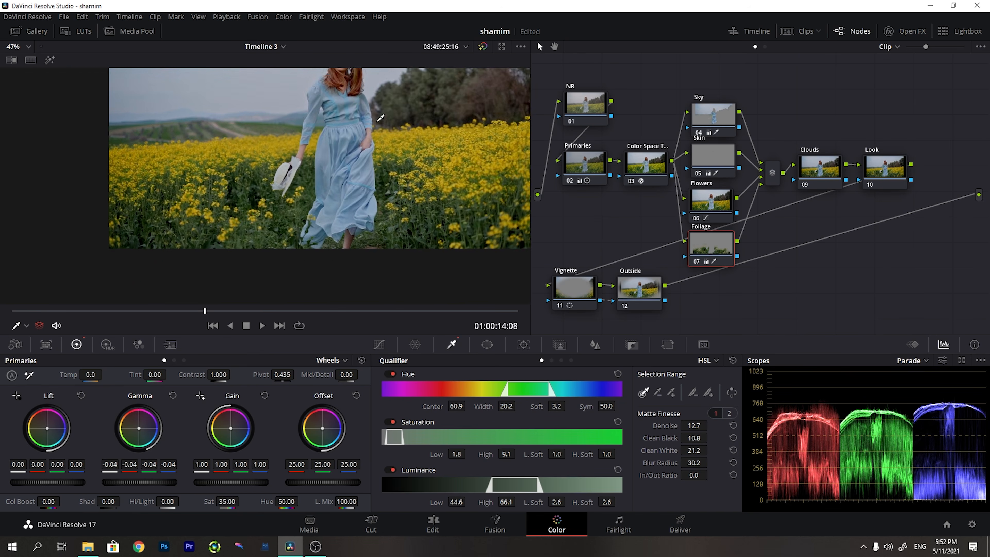
pyautogui.scroll(-2, 381, 118)
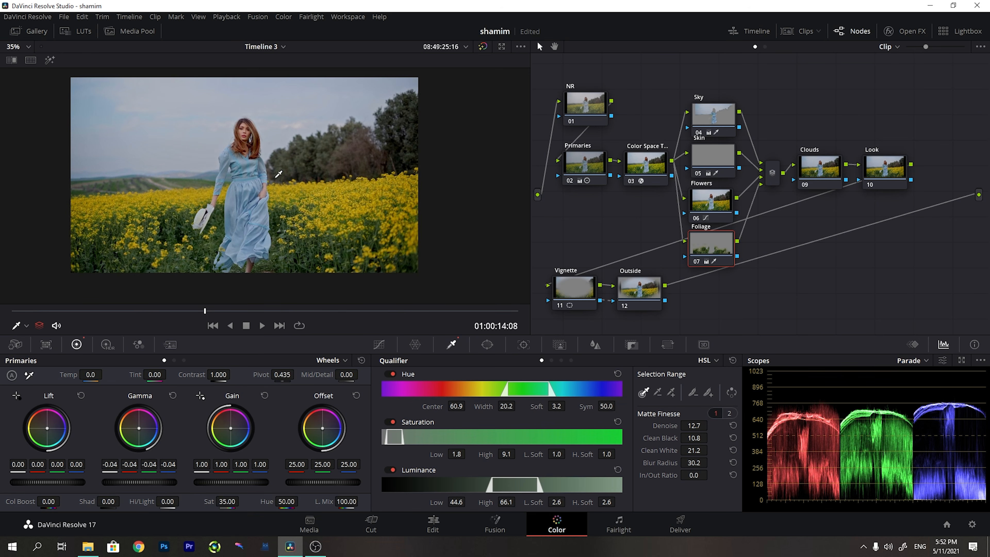
pyautogui.scroll(1, 372, 163)
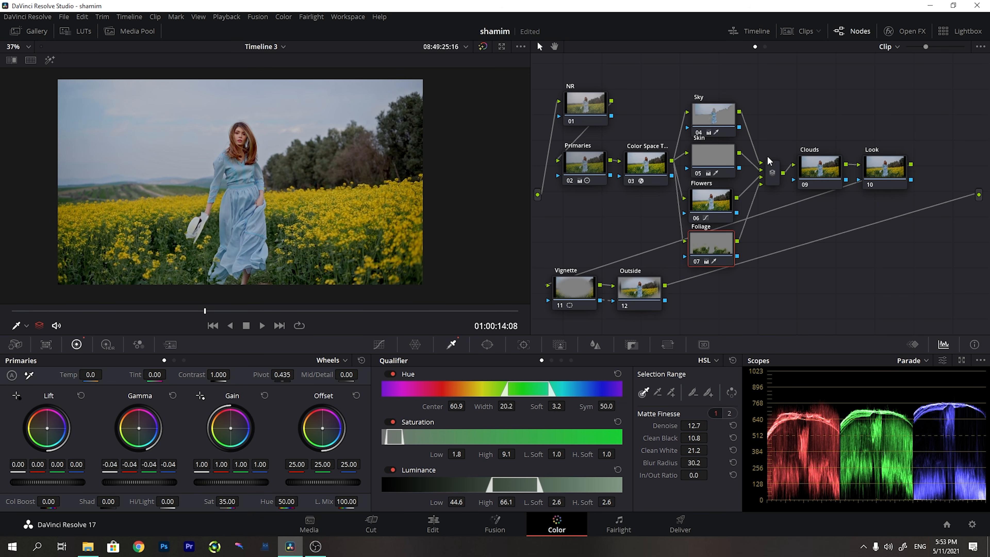
# Isolate the bright clouds on the Clouds node with a luminance low of 67.3 and show the highlighted selection
pyautogui.click(821, 166)
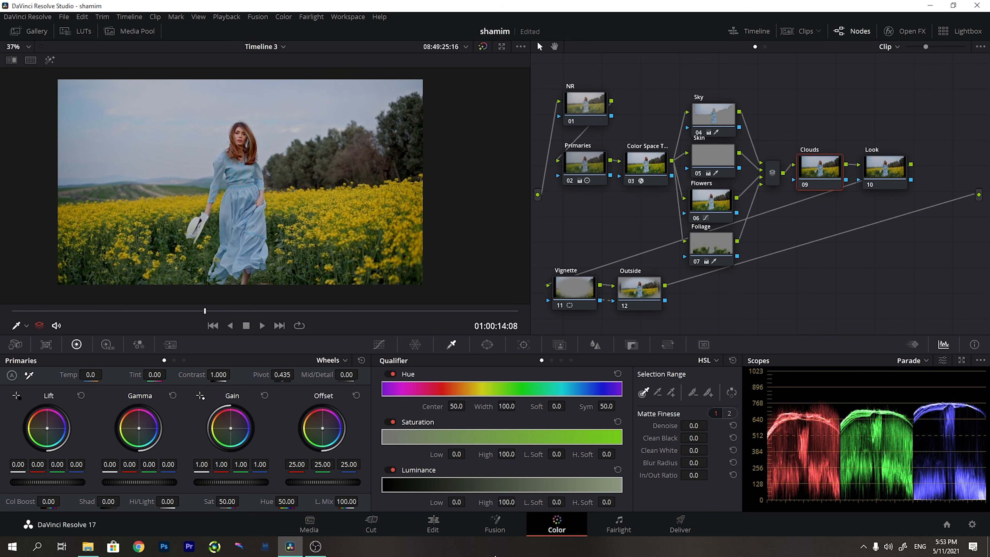
pyautogui.moveTo(381, 486); pyautogui.dragTo(543, 487)
pyautogui.click(49, 59)
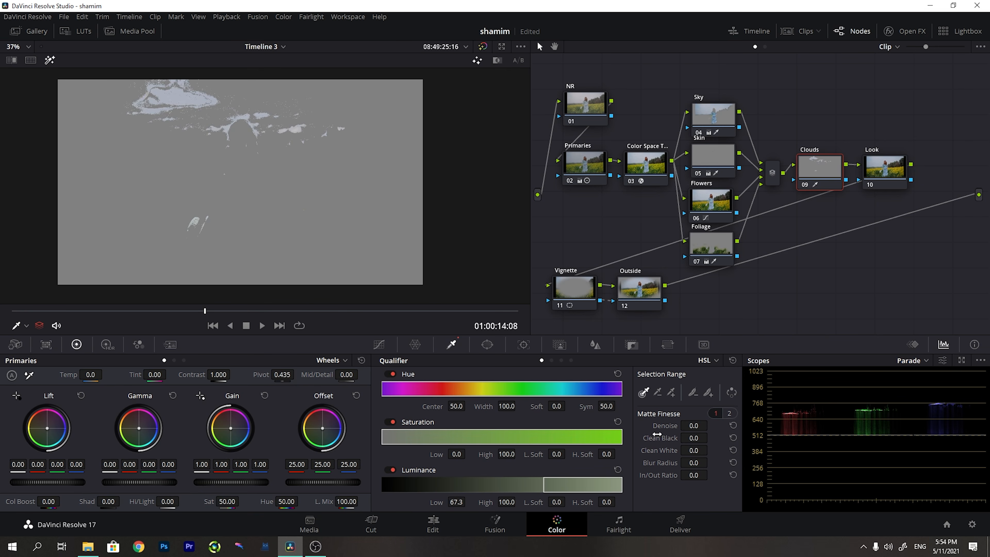
# Clean the cloud matte with denoise 17.4, clean black 20.6, clean white 16.1 and blur radius 22.0, and turn off the highlight view
pyautogui.moveTo(694, 425); pyautogui.dragTo(711, 425)
pyautogui.moveTo(653, 435); pyautogui.dragTo(711, 451)
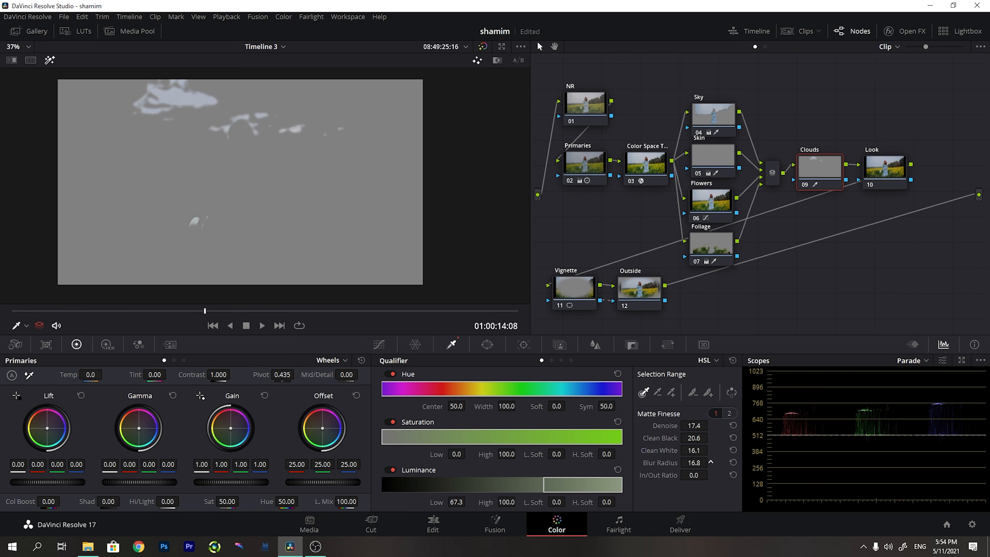
pyautogui.moveTo(660, 462); pyautogui.dragTo(660, 469)
pyautogui.click(50, 60)
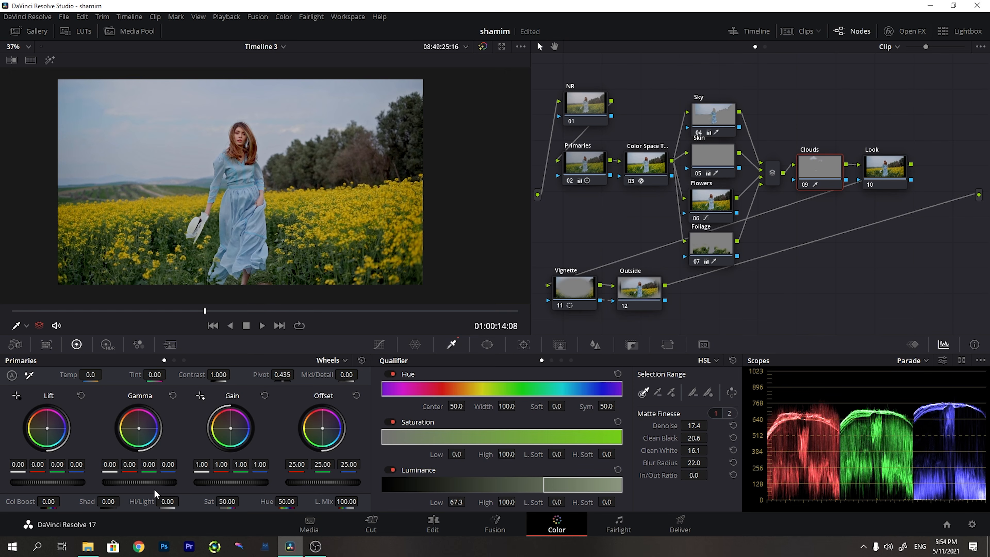
# Raise the Clouds node's master gamma to 0.04 and inspect the cloud edges up close
pyautogui.moveTo(134, 481); pyautogui.dragTo(136, 485)
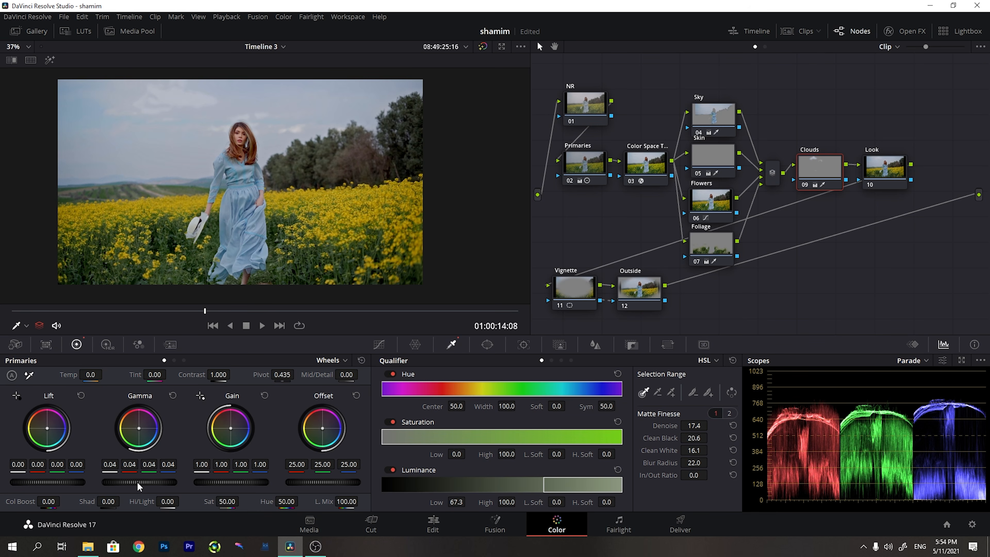
pyautogui.moveTo(138, 478); pyautogui.dragTo(137, 483)
pyautogui.scroll(3, 263, 256)
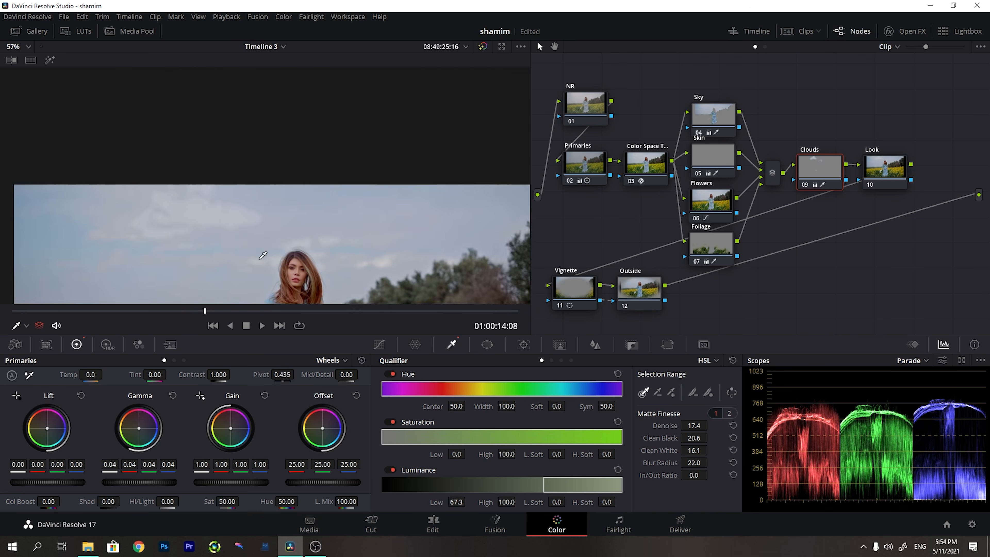
pyautogui.scroll(4, 254, 202)
pyautogui.scroll(-2, 246, 158)
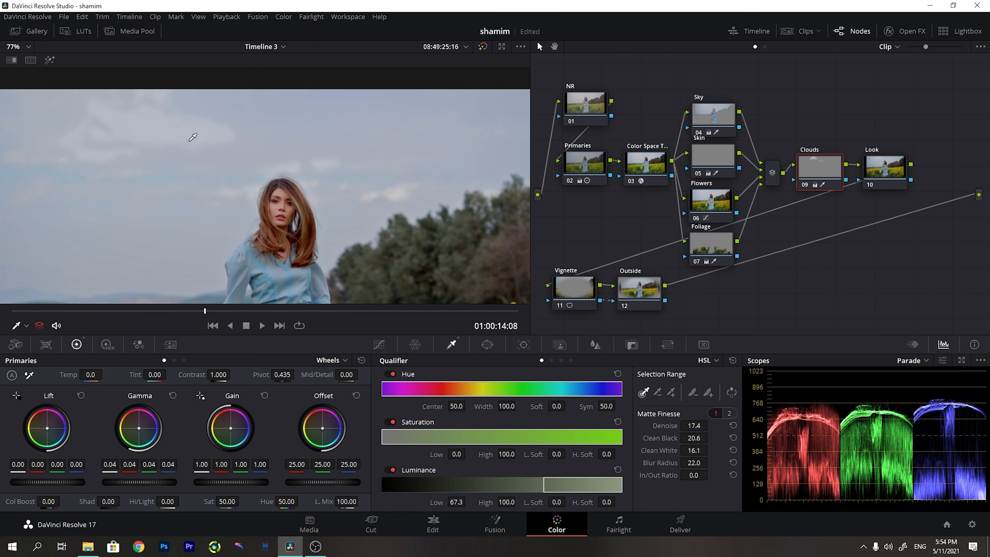
# Soften the cloud key in the highlight view with luminance low 67.7 and low softness 8.1, and return to the normal image
pyautogui.click(49, 60)
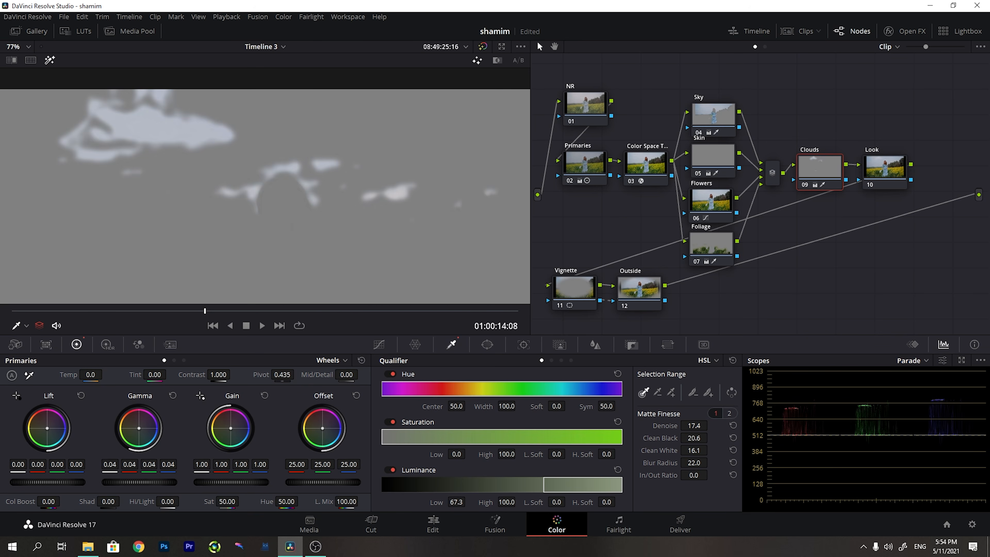
pyautogui.moveTo(544, 486)
pyautogui.mouseDown()
pyautogui.moveTo(593, 502)
pyautogui.moveTo(572, 502)
pyautogui.moveTo(564, 487)
pyautogui.mouseUp()
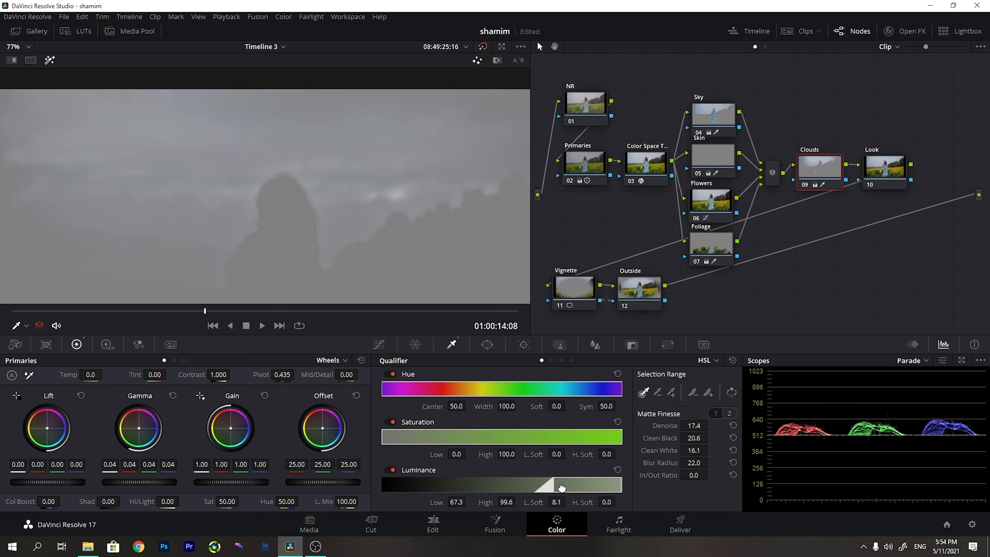
pyautogui.scroll(-3, 331, 221)
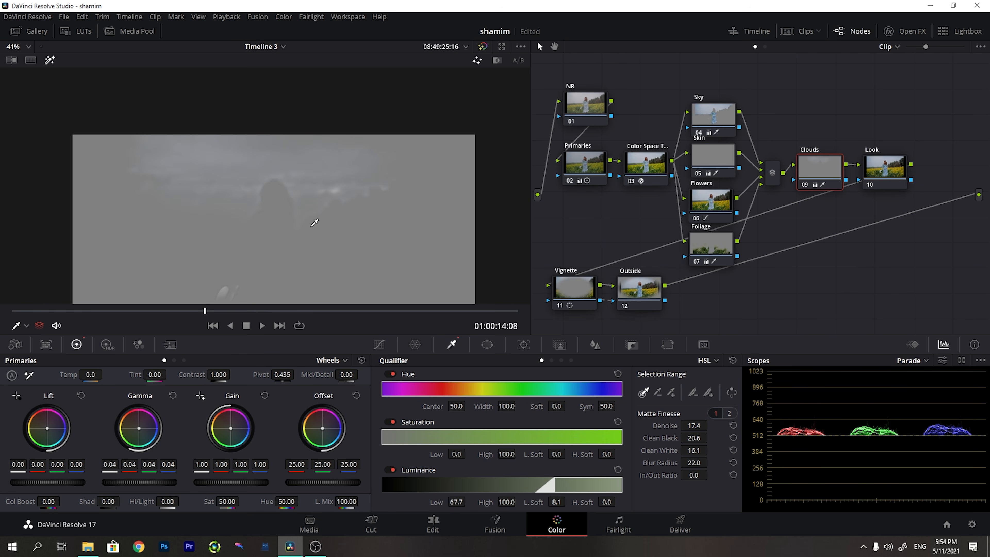
pyautogui.click(49, 60)
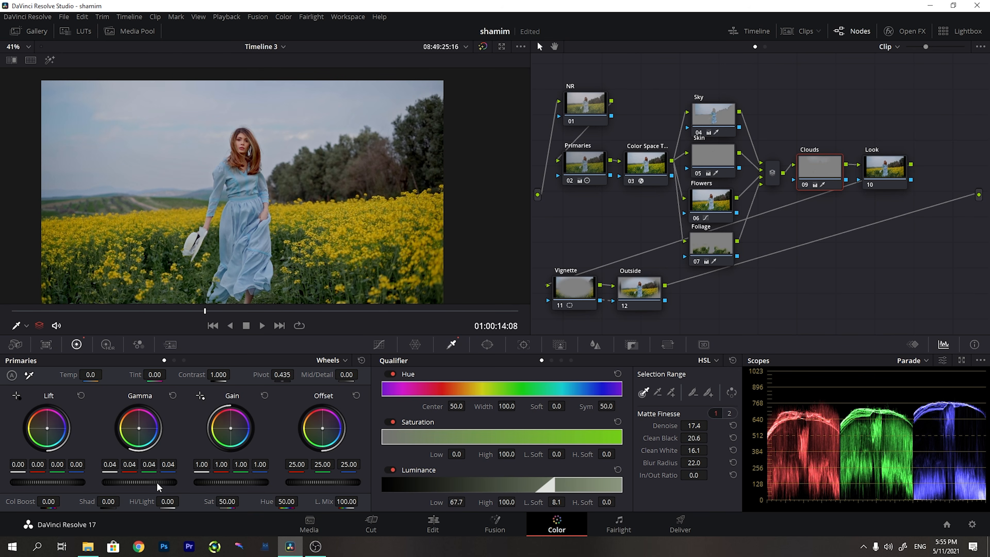
# Raise the Clouds node's master gamma to 0.15, comparing the result at the clip's first frame
pyautogui.scroll(4, 137, 482)
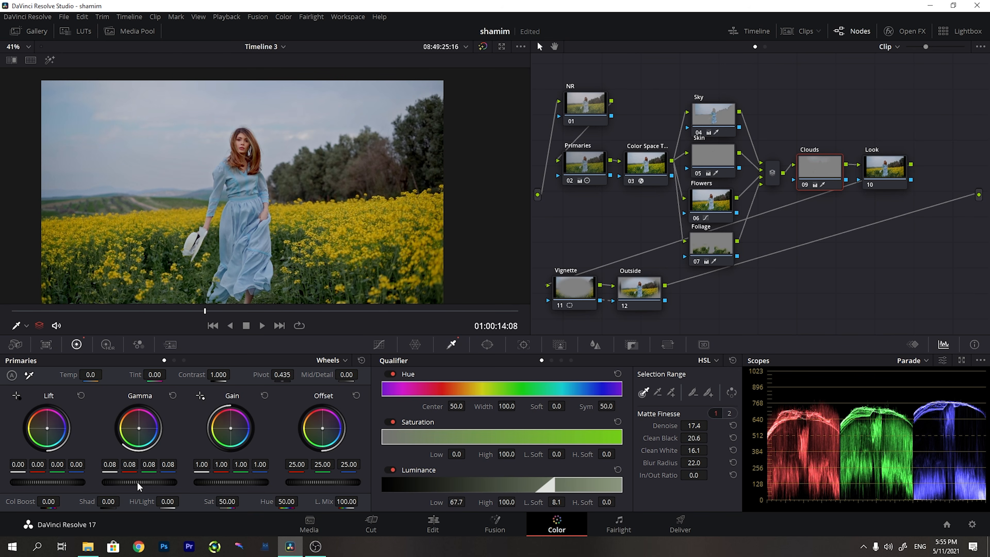
pyautogui.scroll(4, 137, 481)
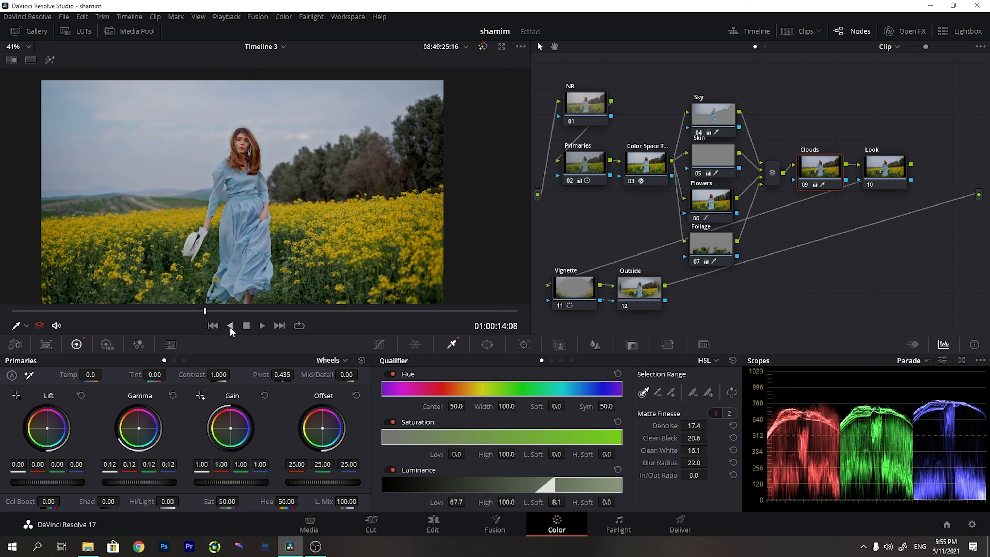
pyautogui.press('Home')
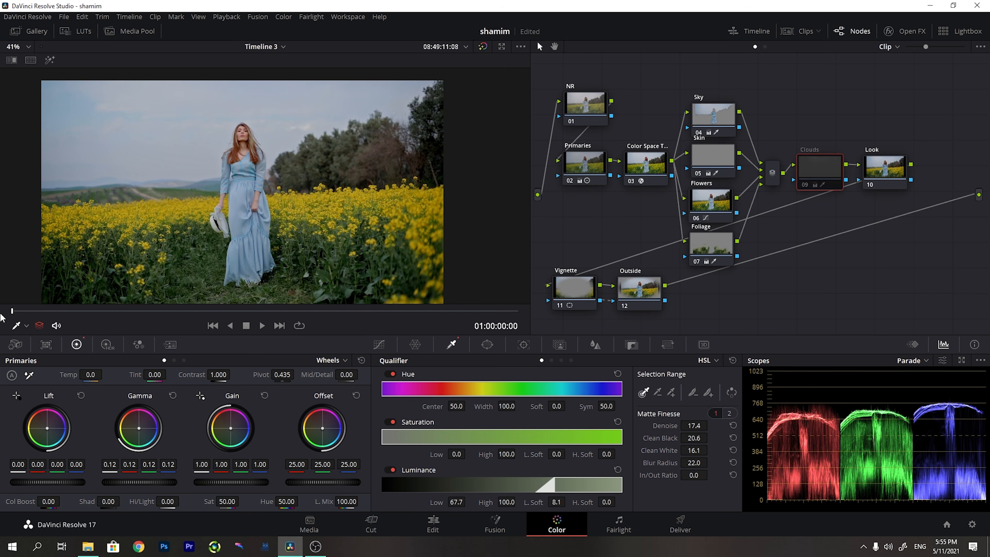
pyautogui.moveTo(136, 482); pyautogui.dragTo(137, 483)
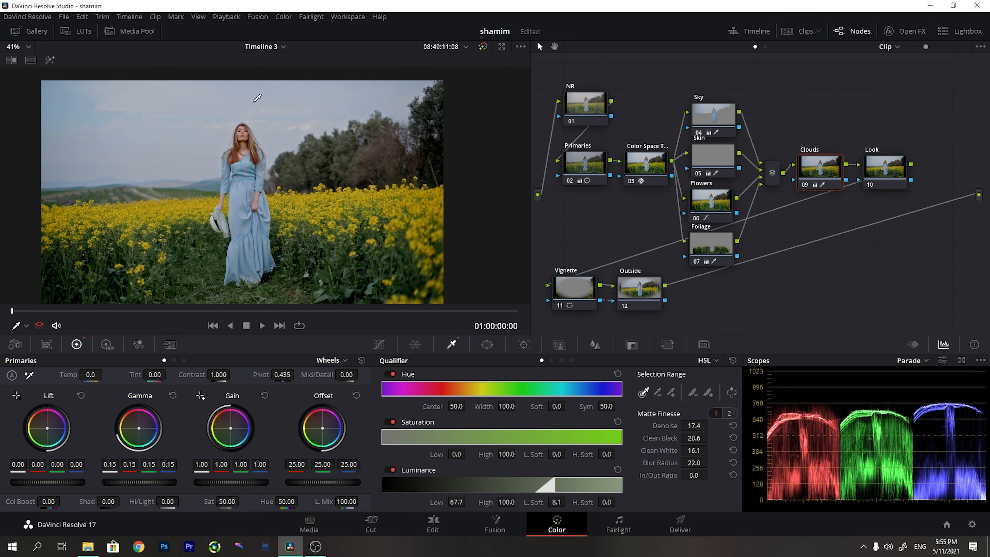
# Play the opening seconds of the clip and examine the sky with the Clouds node off and on
pyautogui.scroll(5, 257, 97)
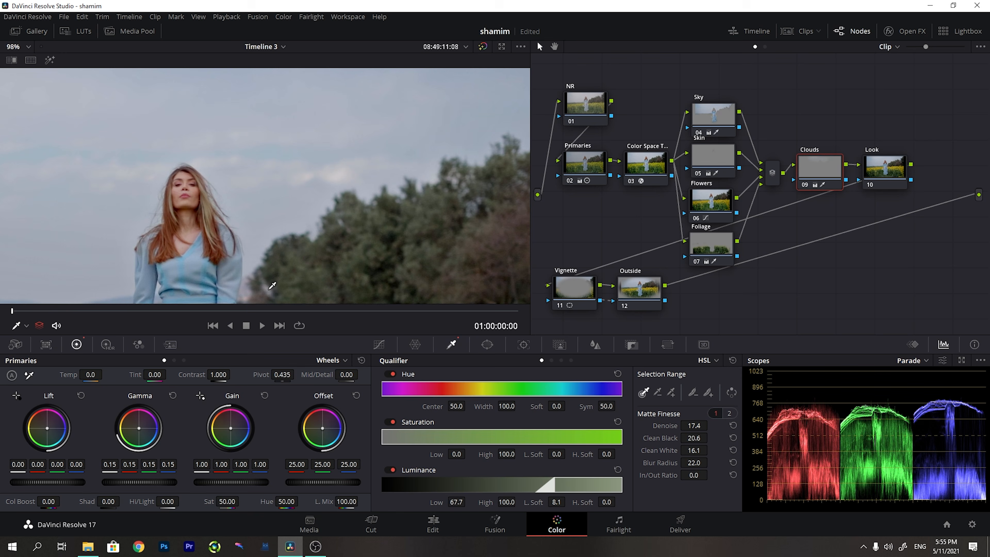
pyautogui.click(262, 325)
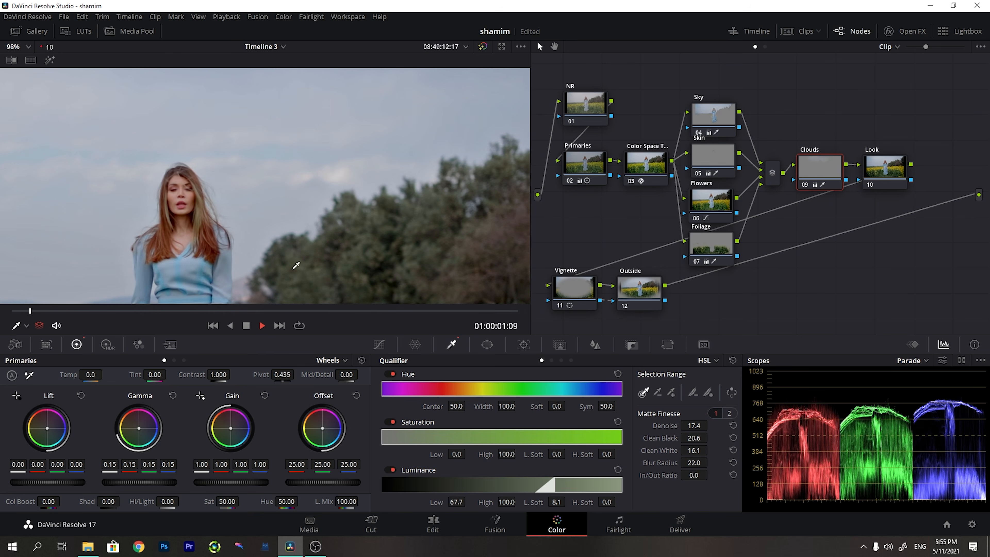
pyautogui.scroll(-6, 273, 190)
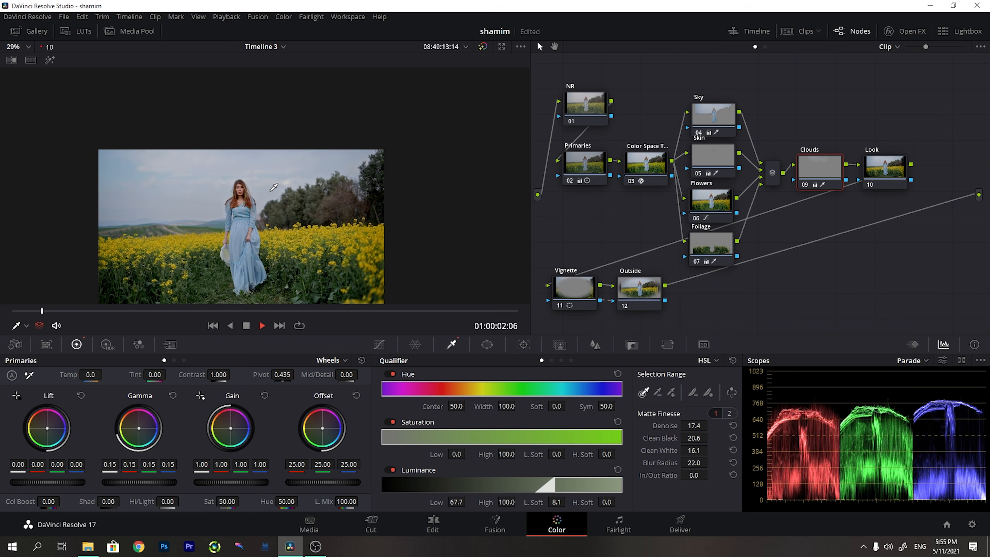
pyautogui.click(262, 325)
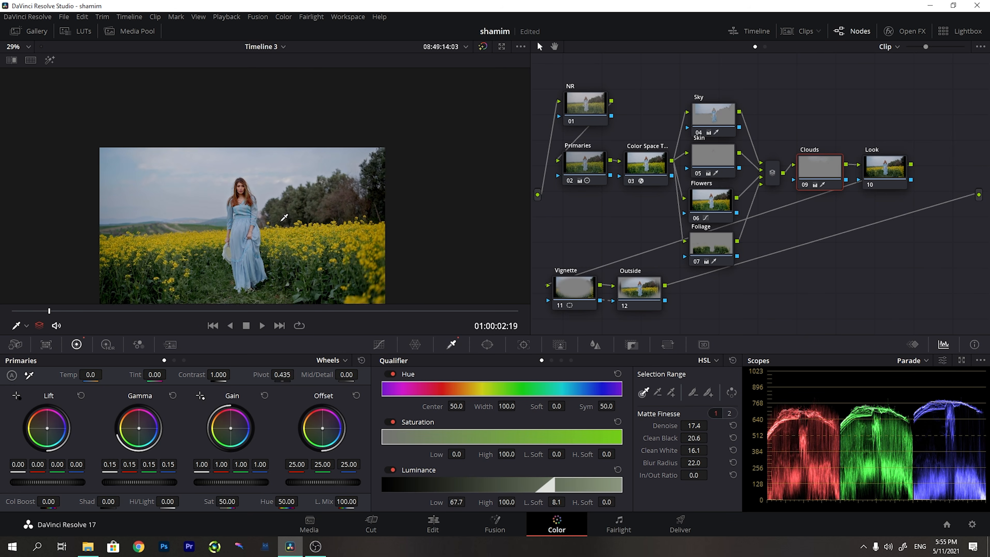
pyautogui.scroll(3, 277, 127)
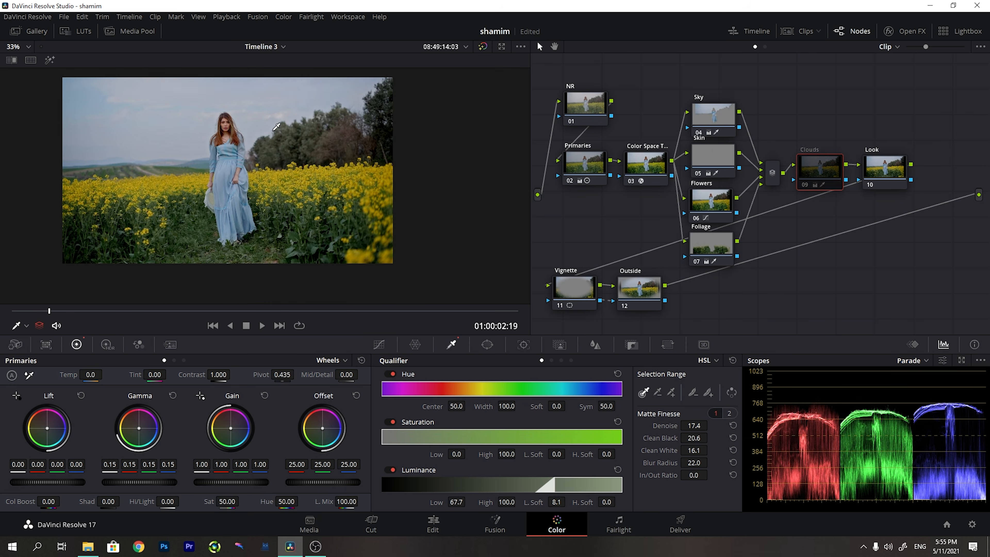
pyautogui.scroll(1, 274, 258)
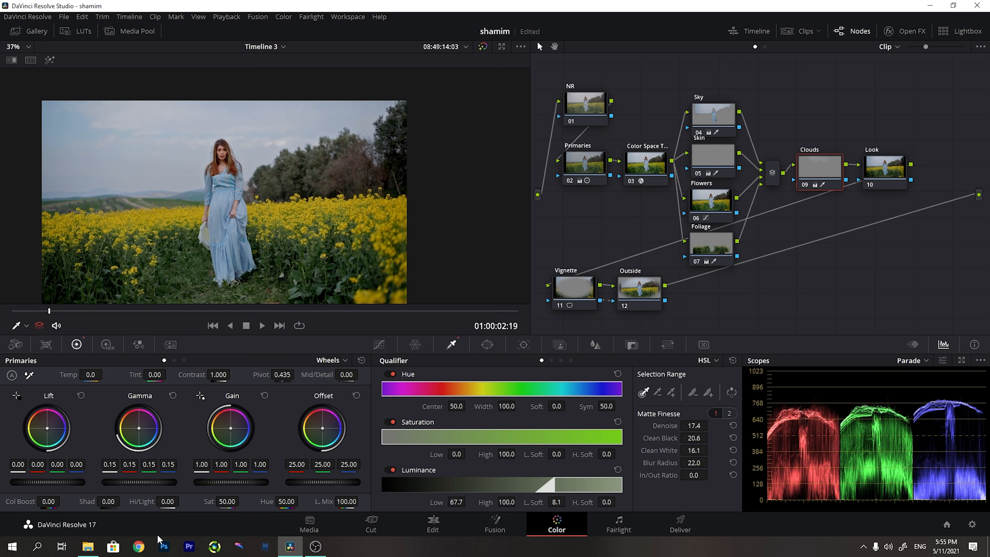
# Set the Clouds node's master gamma to 0.20 and compare the sky with the node off and on
pyautogui.moveTo(141, 482); pyautogui.dragTo(141, 485)
pyautogui.moveTo(141, 485); pyautogui.dragTo(143, 485)
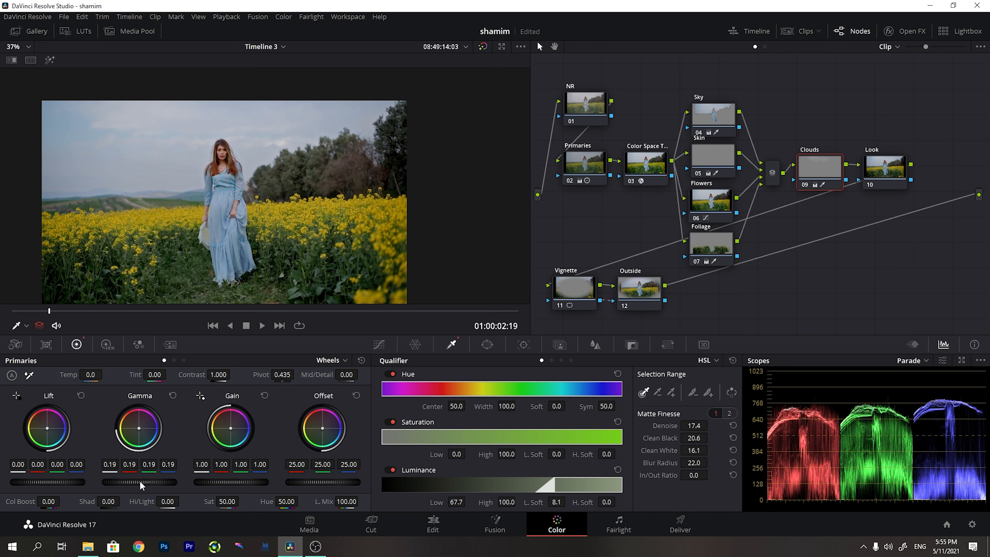
pyautogui.moveTo(265, 158); pyautogui.dragTo(263, 142)
pyautogui.hotkey('ctrl', 'd')
pyautogui.hotkey('ctrl', 'd')
pyautogui.hotkey('ctrl', 'd')
pyautogui.hotkey('ctrl', 'd')
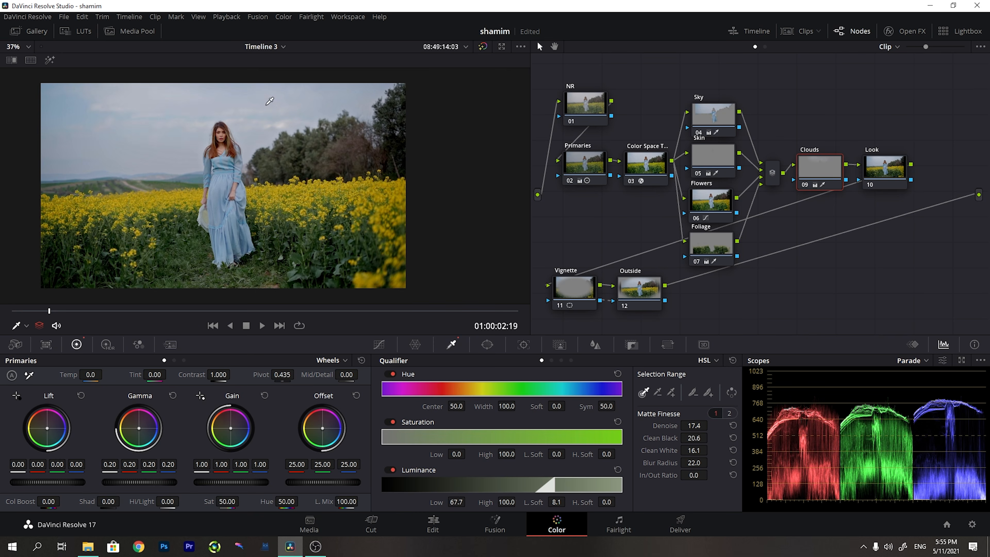
pyautogui.scroll(2, 270, 102)
pyautogui.scroll(-3, 261, 109)
pyautogui.scroll(1, 236, 133)
# Select the Look node and display its primary corrections as bars
pyautogui.click(883, 171)
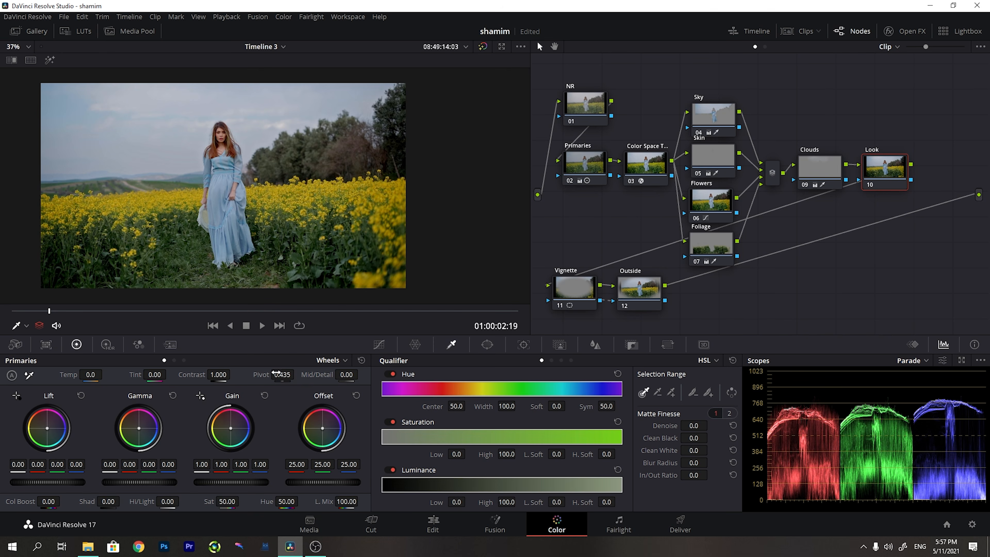
pyautogui.click(334, 359)
pyautogui.click(337, 387)
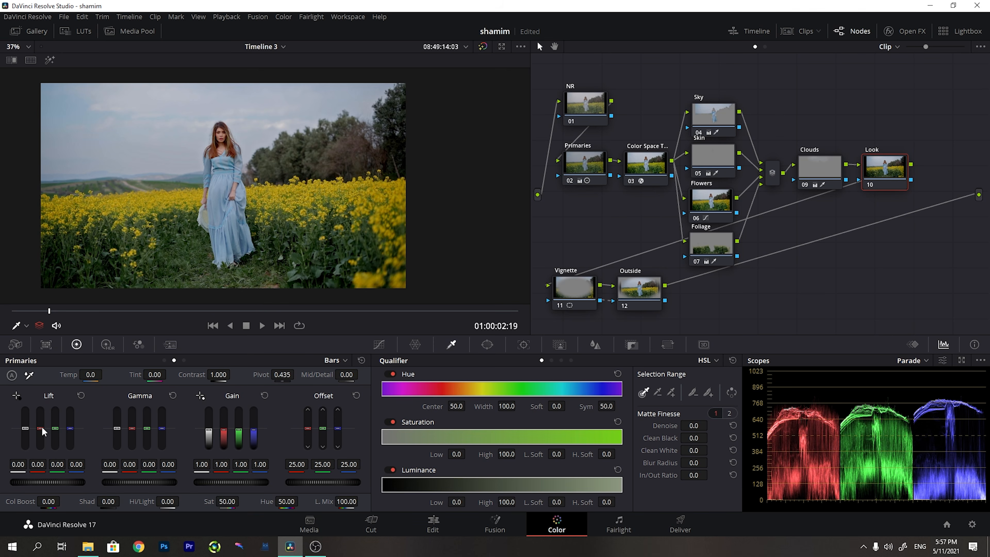
# Try a colour shift in the Look node's shadows with the lift wheel, reset the primaries and return to bars
pyautogui.click(343, 361)
pyautogui.click(343, 374)
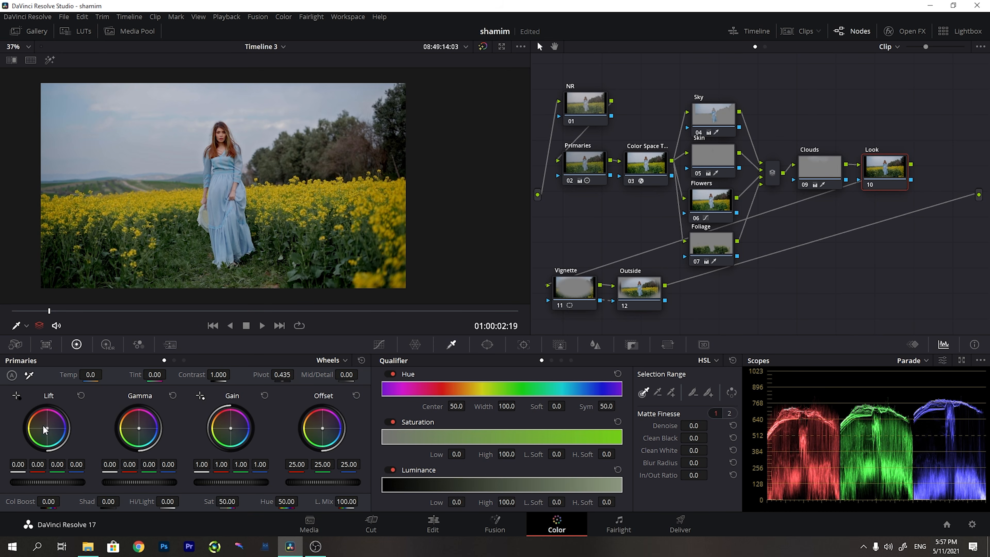
pyautogui.moveTo(46, 428); pyautogui.dragTo(39, 428)
pyautogui.click(361, 360)
pyautogui.click(331, 359)
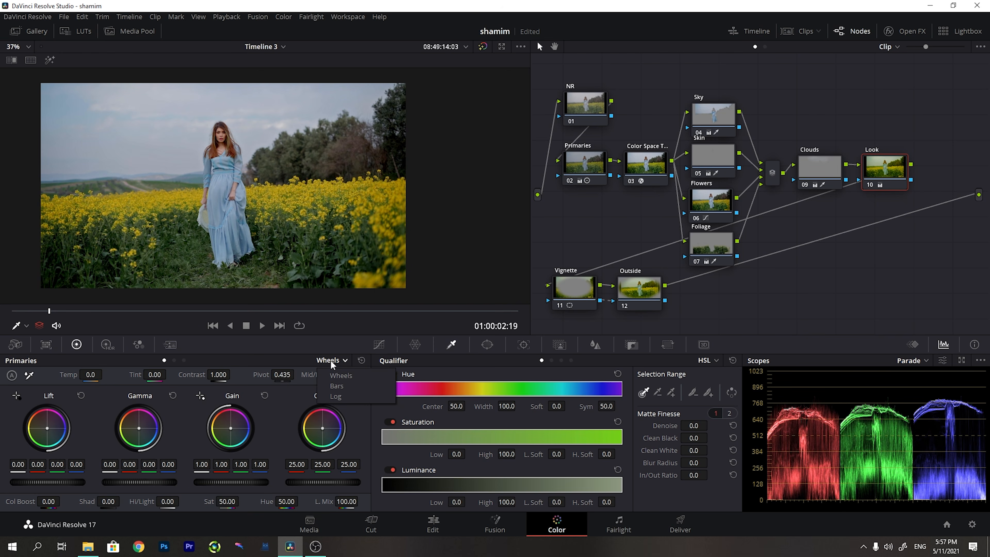
pyautogui.click(335, 386)
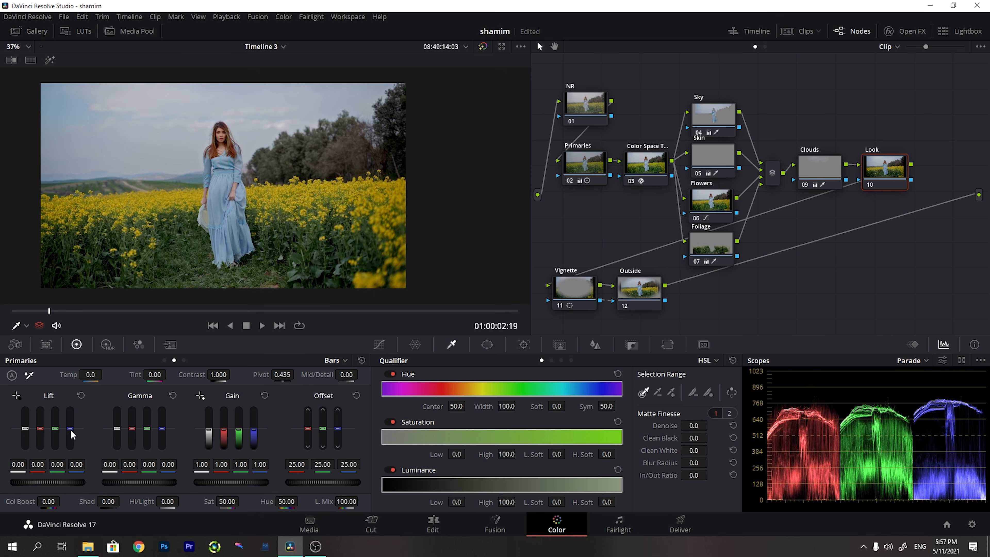
# Set the Look node's lift to -0.05 in blue and -0.03 in green
pyautogui.moveTo(73, 435); pyautogui.dragTo(72, 437)
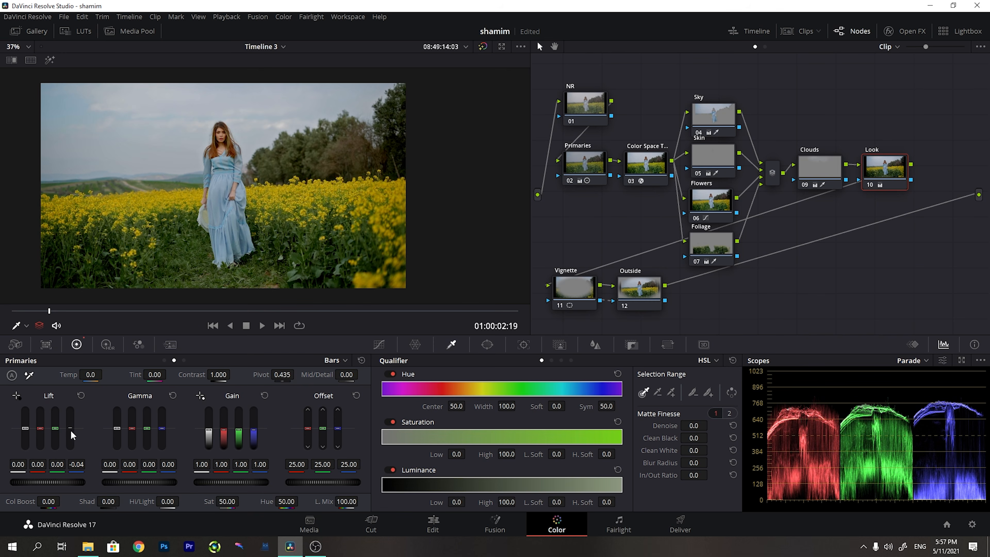
pyautogui.moveTo(70, 431); pyautogui.dragTo(70, 428)
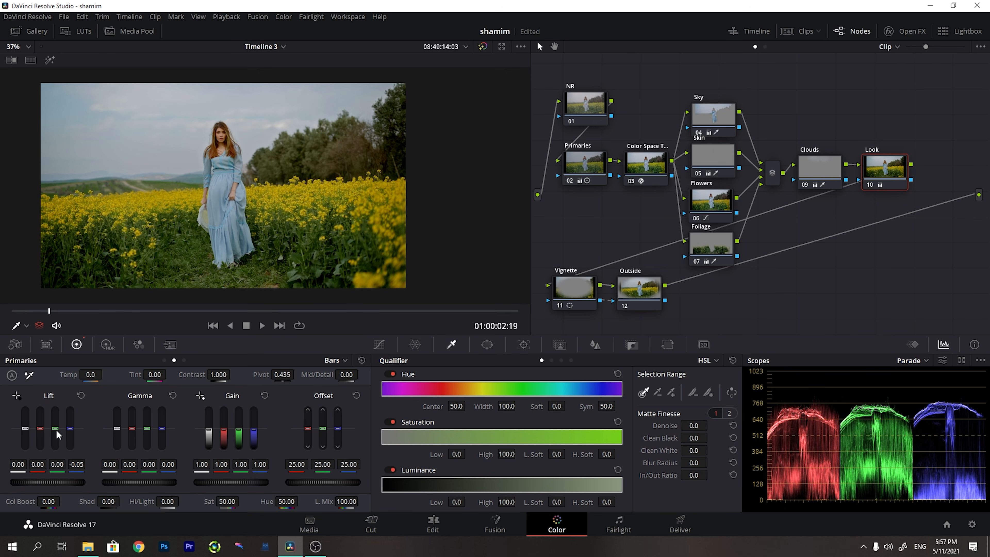
pyautogui.moveTo(55, 429); pyautogui.dragTo(54, 433)
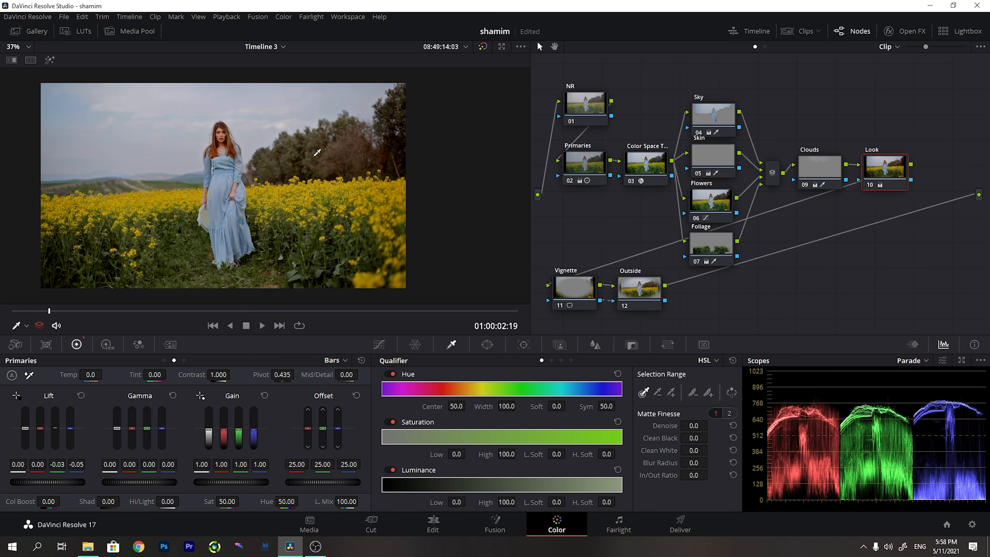
# Set the Look node's red lift to -0.03 and its gamma to -0.09 in blue, -0.07 in green and -0.04 in red
pyautogui.moveTo(39, 430); pyautogui.dragTo(39, 431)
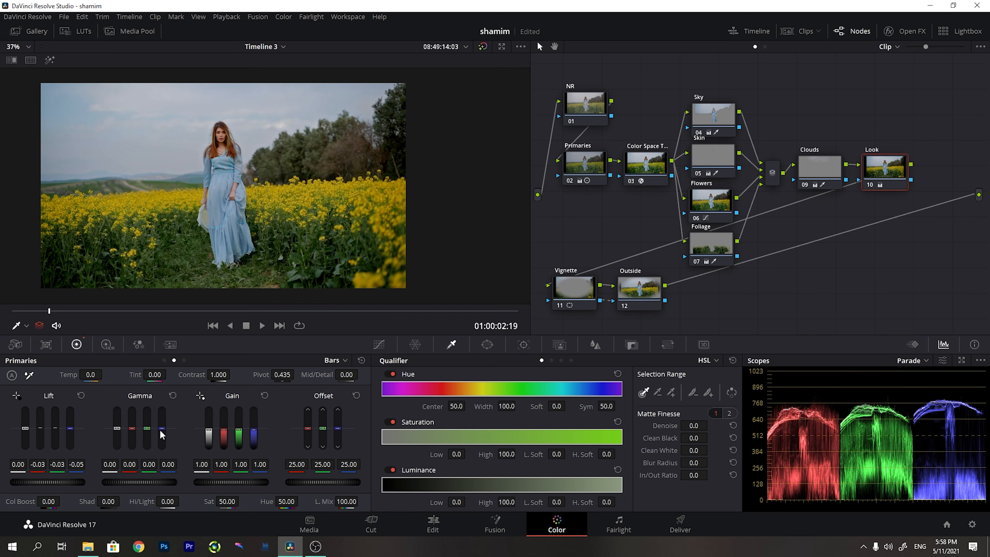
pyautogui.moveTo(161, 431); pyautogui.dragTo(161, 432)
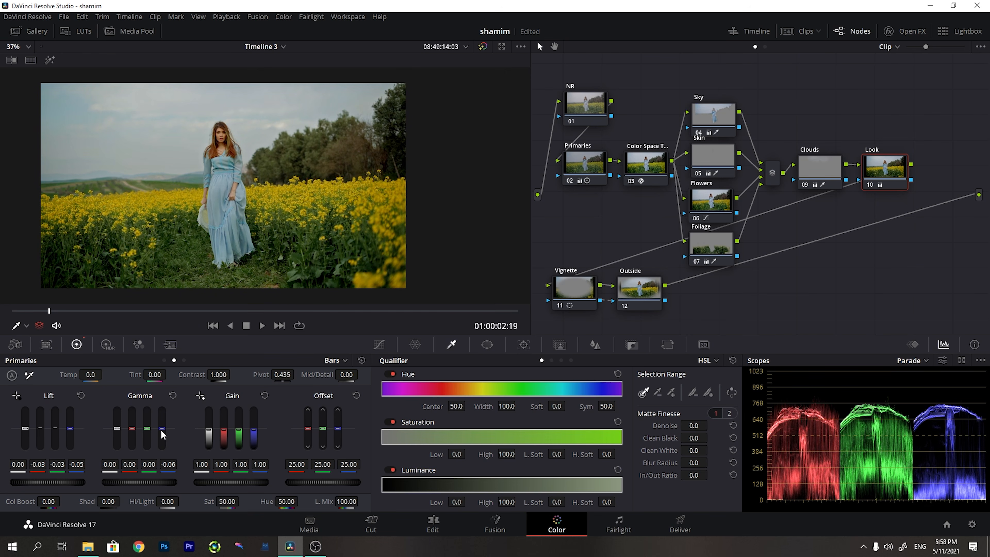
pyautogui.moveTo(162, 431); pyautogui.dragTo(162, 431)
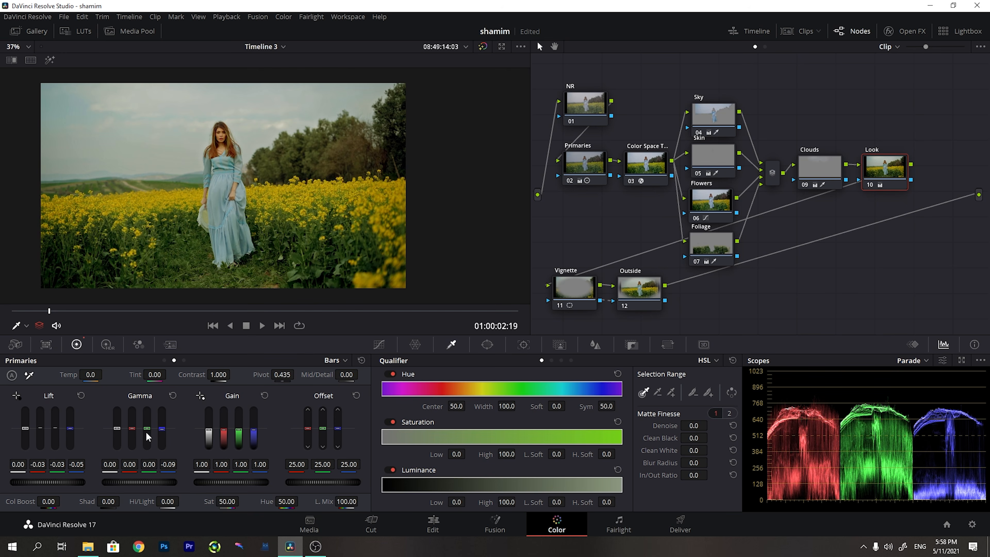
pyautogui.moveTo(145, 433); pyautogui.dragTo(147, 431)
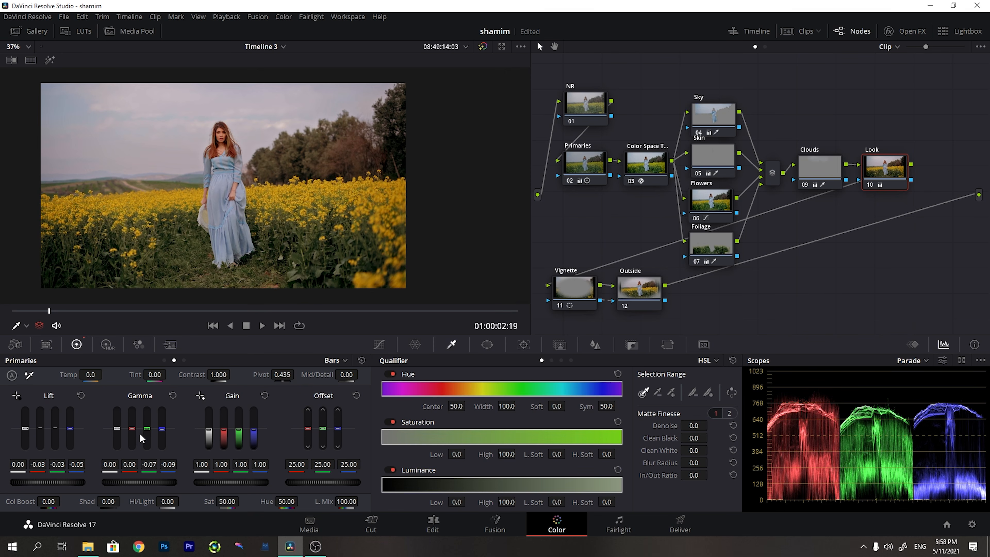
pyautogui.moveTo(131, 435); pyautogui.dragTo(130, 435)
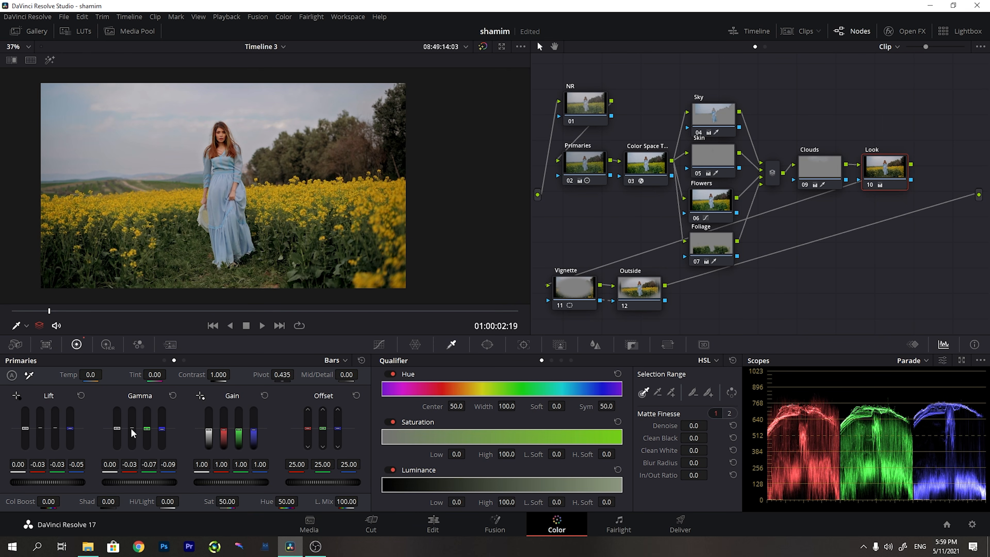
pyautogui.moveTo(132, 433); pyautogui.dragTo(135, 432)
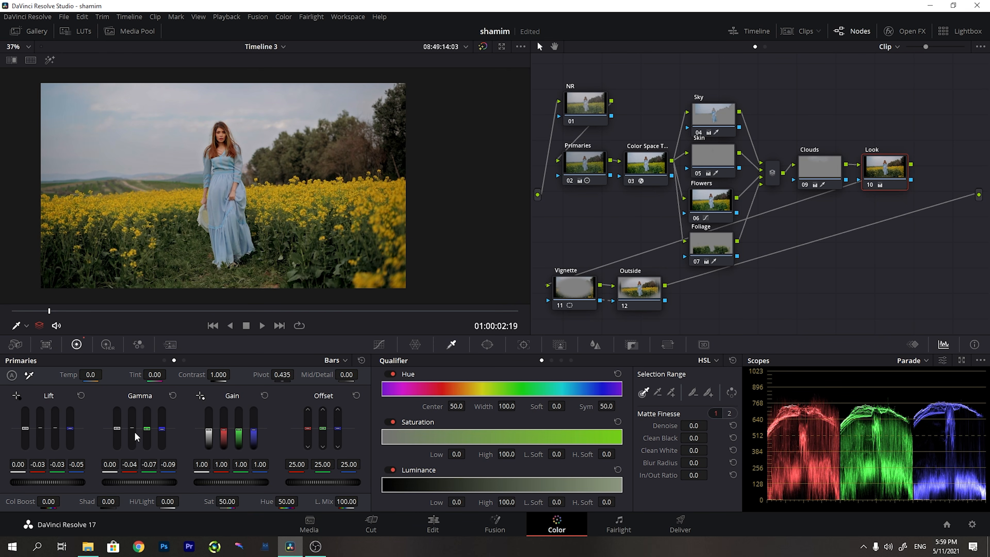
# Compare the shadows and midtones with the Look node off and on
pyautogui.hotkey('ctrl', 'd')
pyautogui.hotkey('ctrl', 'd')
pyautogui.hotkey('ctrl', 'd')
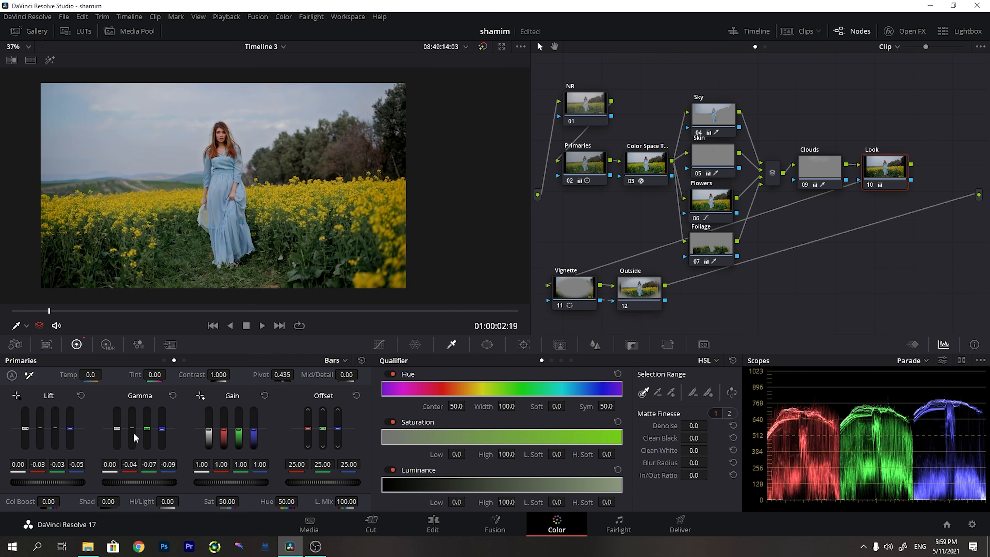
pyautogui.hotkey('ctrl', 'd')
pyautogui.hotkey('ctrl', 'd')
pyautogui.hotkey('ctrl', 'd')
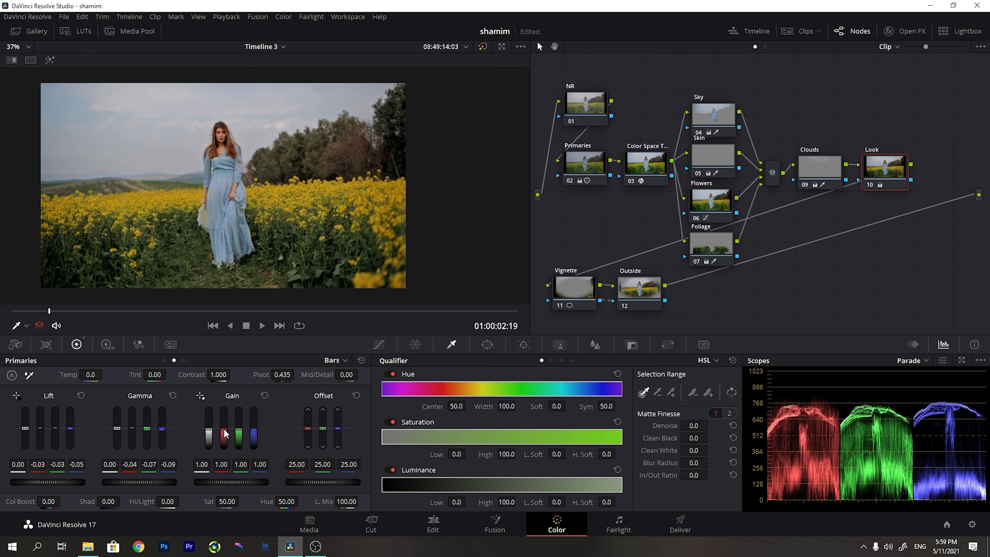
# Set the Look node's gain to 0.97 in red, 1.04 in blue and 1.02 in green
pyautogui.moveTo(226, 433); pyautogui.dragTo(225, 433)
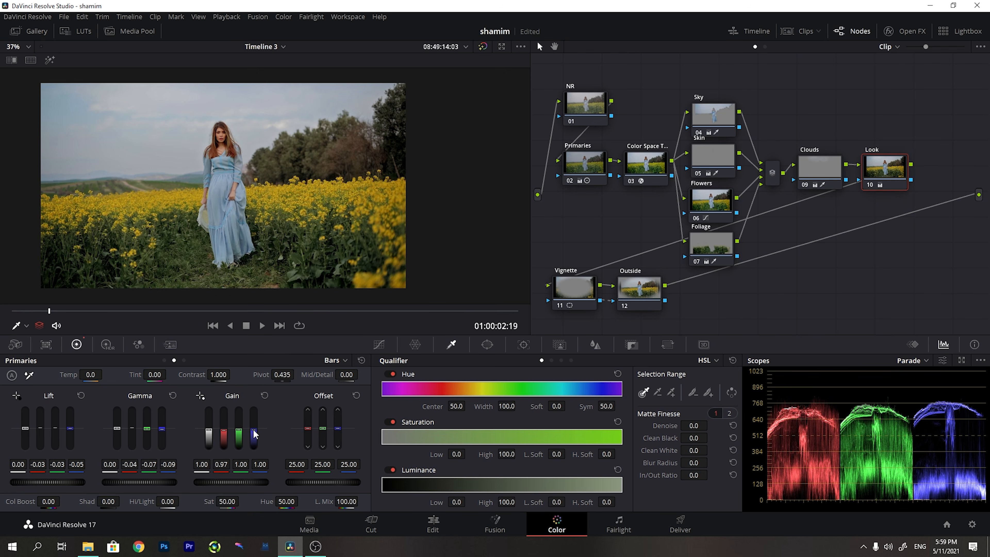
pyautogui.moveTo(254, 433); pyautogui.dragTo(255, 434)
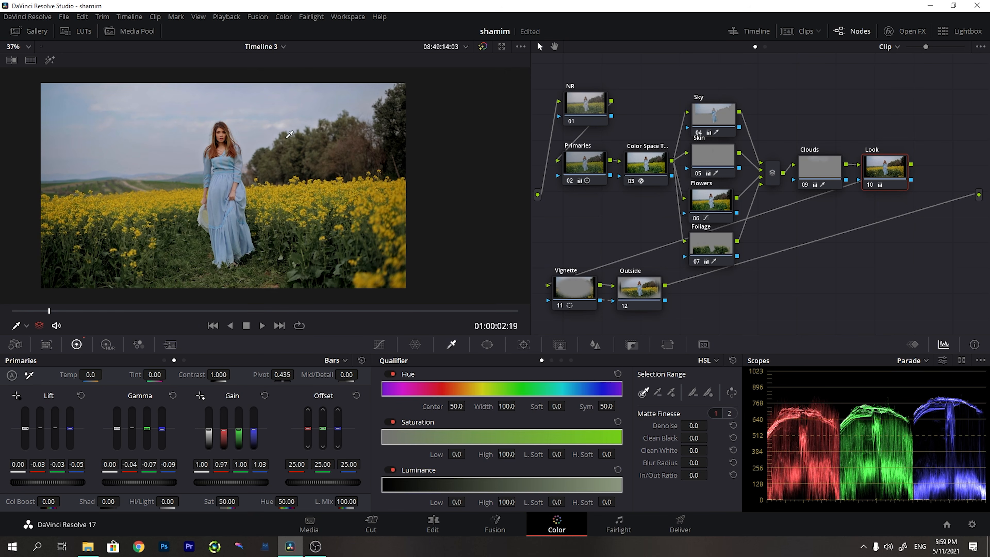
pyautogui.moveTo(255, 434); pyautogui.dragTo(255, 434)
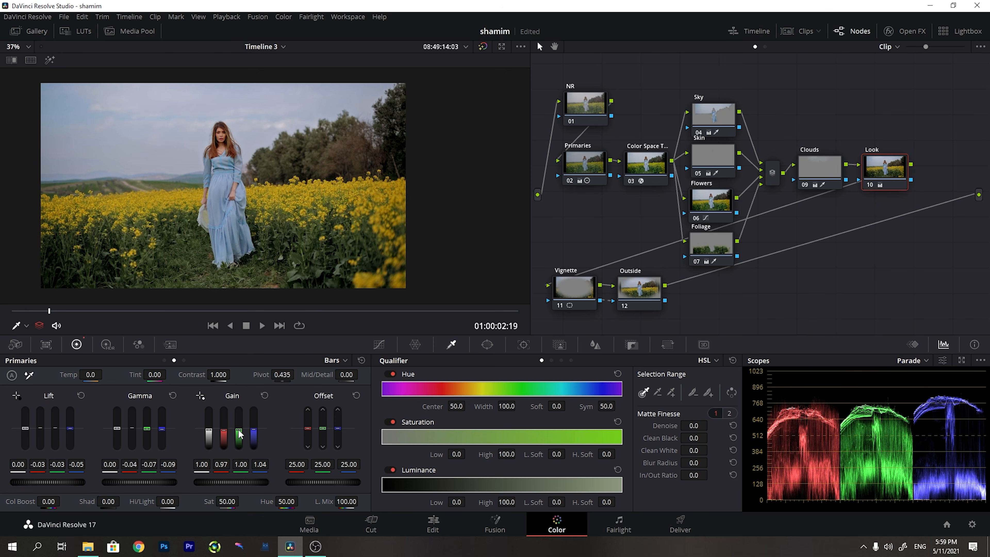
pyautogui.moveTo(239, 434); pyautogui.dragTo(239, 433)
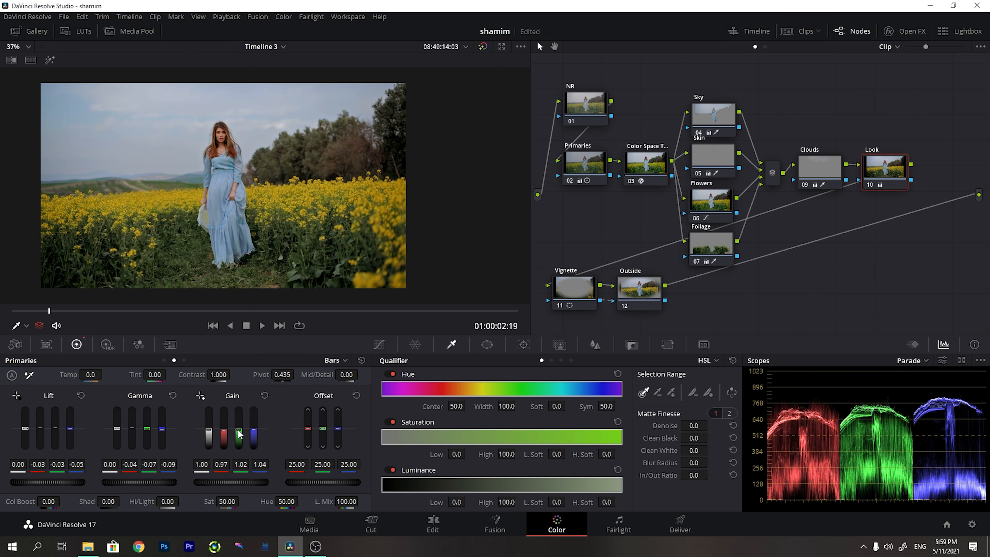
# Toggle the Look node off and on to check its full lift, gamma and gain colour shift, leaving it enabled
pyautogui.hotkey('ctrl', 'd')
pyautogui.hotkey('ctrl', 'd')
pyautogui.hotkey('ctrl', 'd')
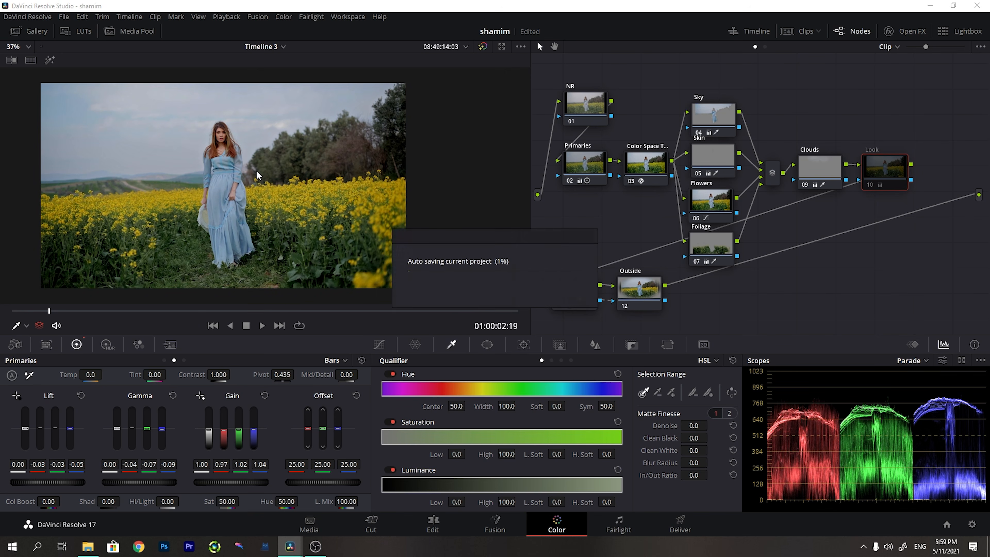
pyautogui.hotkey('ctrl', 'd')
pyautogui.hotkey('ctrl', 'd')
pyautogui.hotkey('ctrl', 'd')
pyautogui.hotkey('ctrl', 'd')
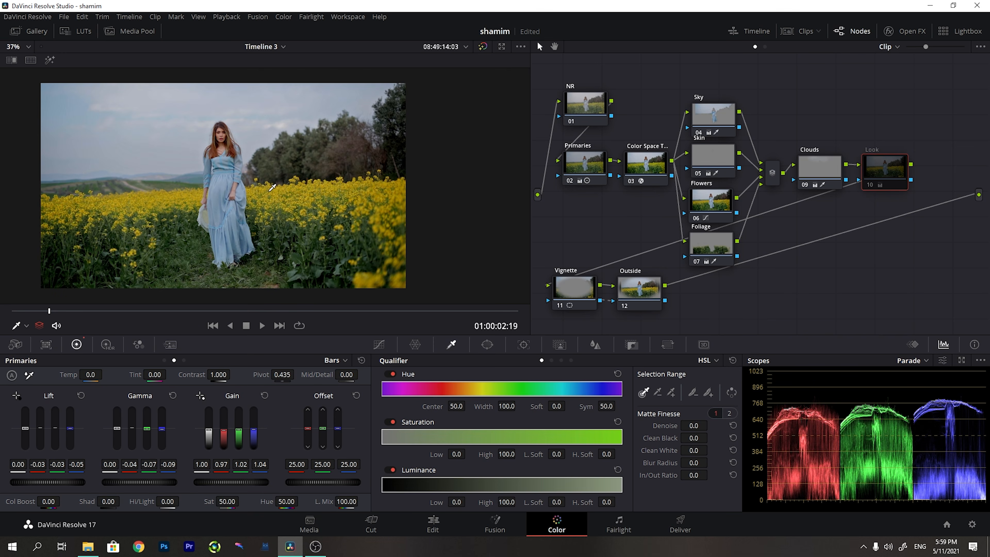
pyautogui.hotkey('ctrl', 'd')
pyautogui.hotkey('ctrl', 'd')
pyautogui.hotkey('ctrl', 'd')
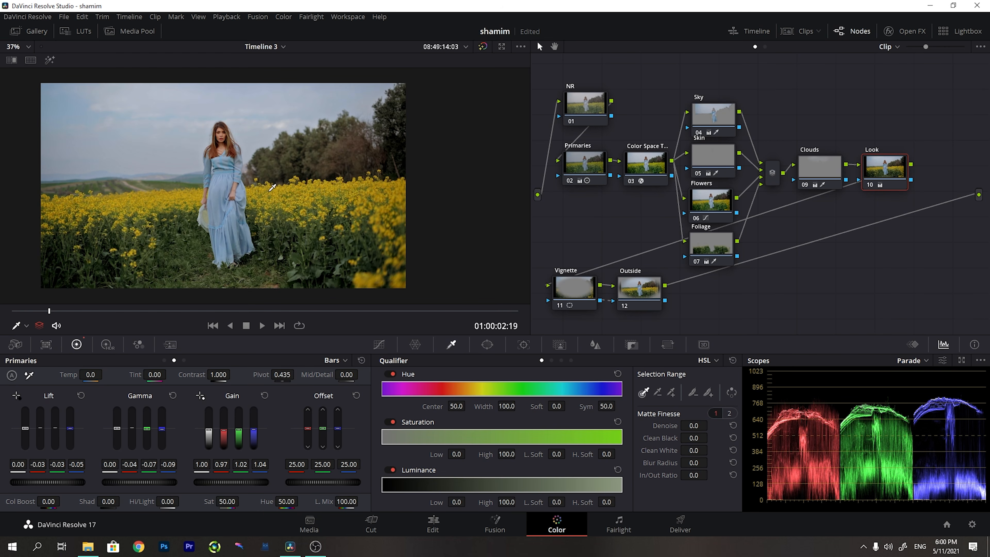
# Compare the clip with the entire node tree bypassed and enabled
pyautogui.hotkey('alt', 'd')
pyautogui.hotkey('alt', 'd')
pyautogui.hotkey('alt', 'd')
pyautogui.hotkey('alt', 'd')
pyautogui.hotkey('alt', 'd')
pyautogui.hotkey('alt', 'd')
pyautogui.hotkey('alt', 'd')
pyautogui.hotkey('alt', 'd')
# Darken the midtones of the Vignette node by adding a point to its custom curve and lowering it slightly
pyautogui.click(575, 294)
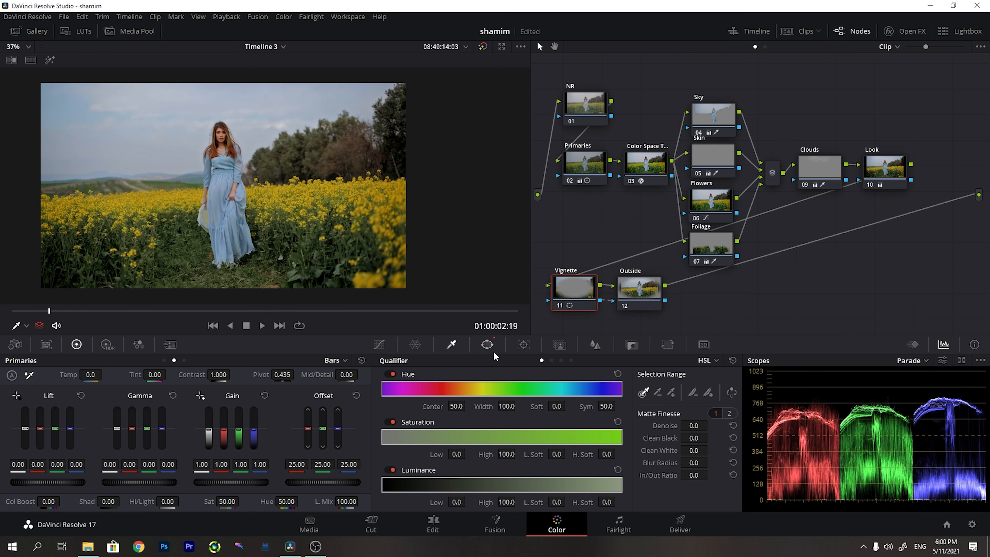
pyautogui.click(379, 345)
pyautogui.click(679, 362)
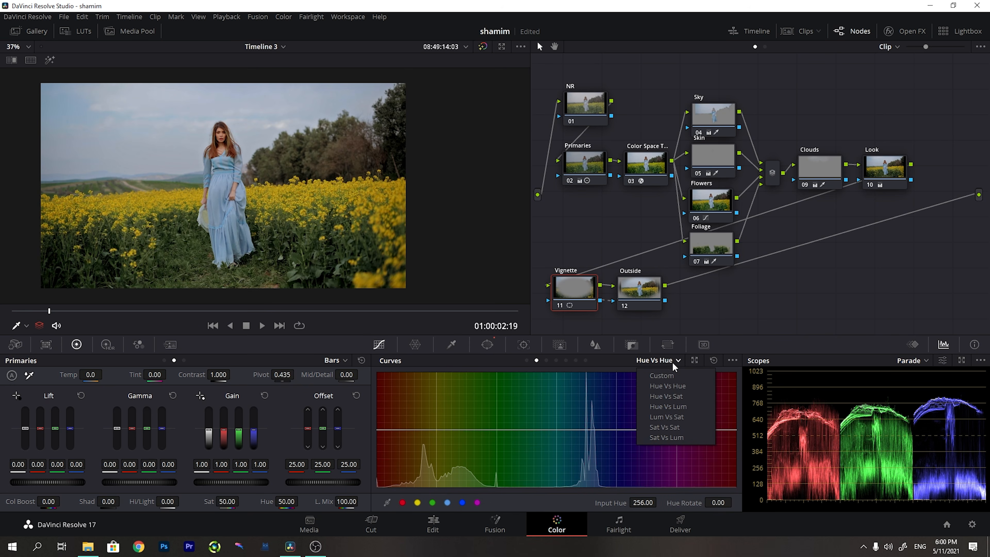
pyautogui.click(670, 377)
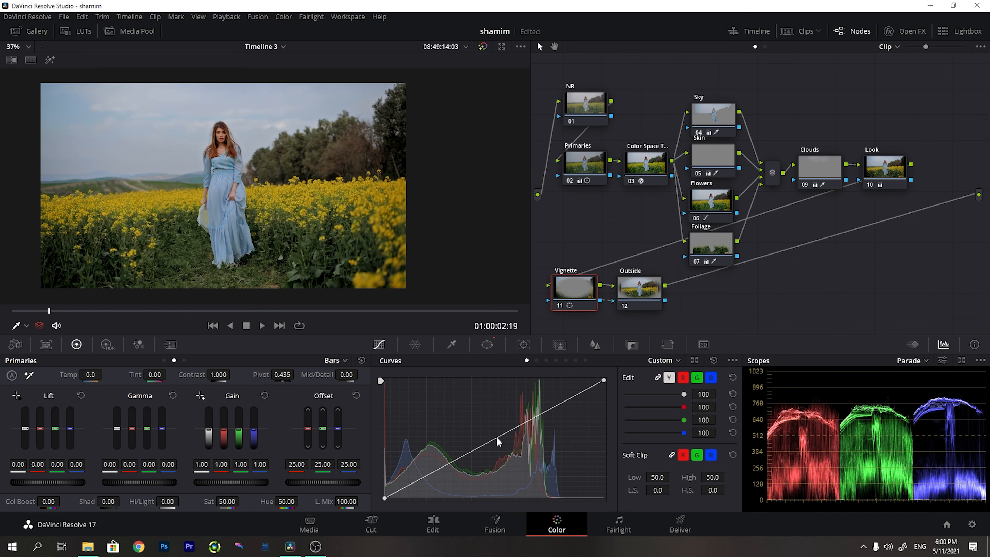
pyautogui.moveTo(495, 440); pyautogui.dragTo(501, 451)
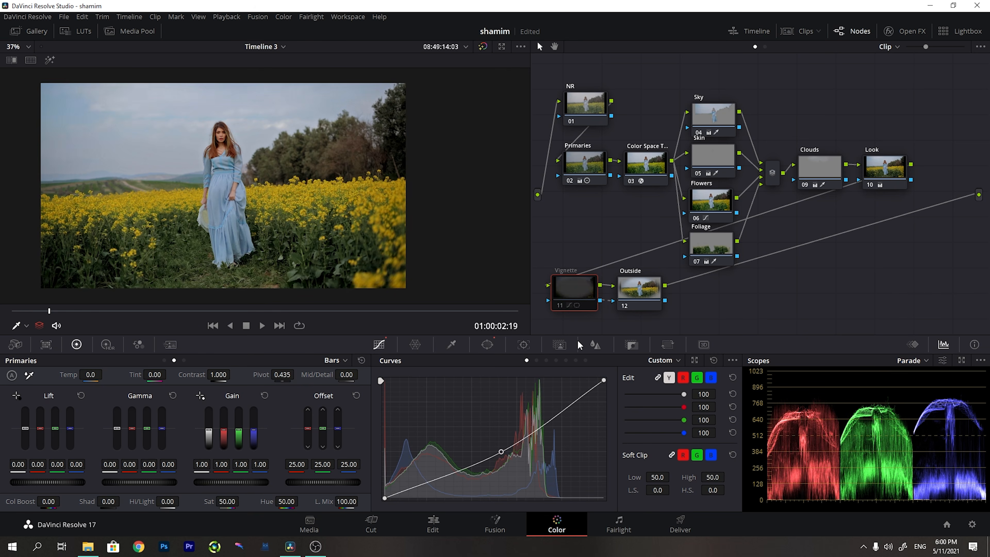
# Compare the frame edges with the Vignette node off and on
pyautogui.hotkey('ctrl', 'd')
pyautogui.hotkey('ctrl', 'd')
pyautogui.hotkey('ctrl', 'd')
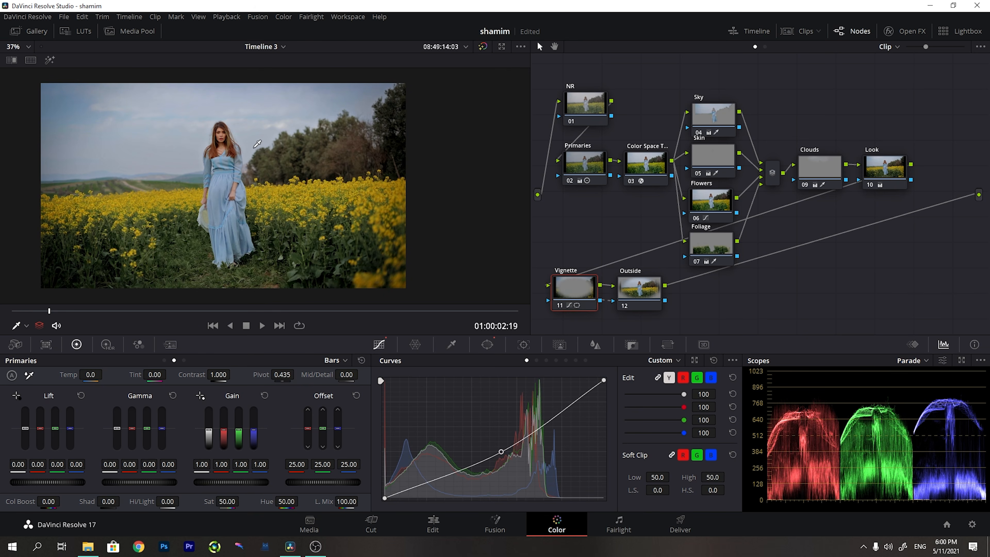
pyautogui.hotkey('ctrl', 'd')
pyautogui.hotkey('ctrl', 'd')
pyautogui.hotkey('ctrl', 'd')
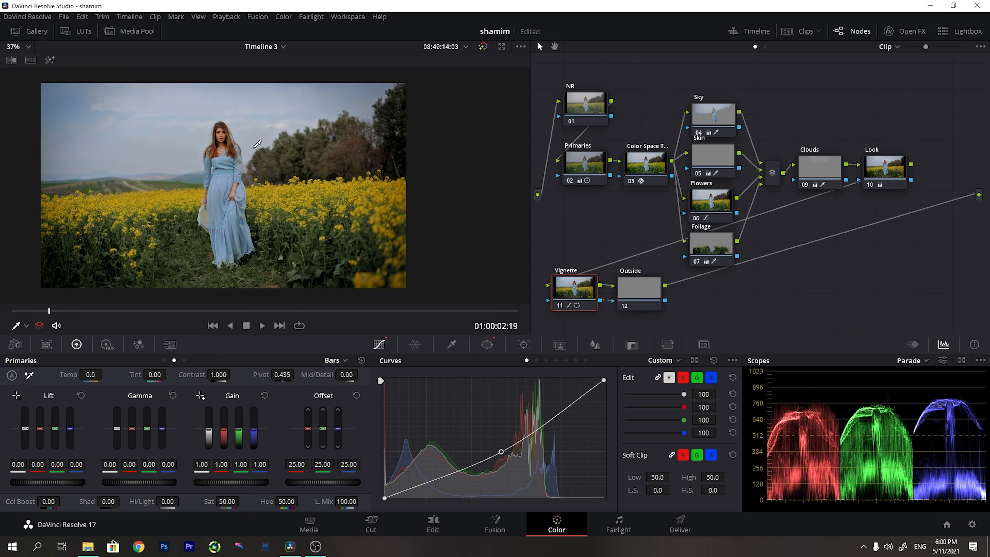
# Increase the softness of the Vignette node's circular window to 6.61 while checking the node off and on
pyautogui.click(487, 345)
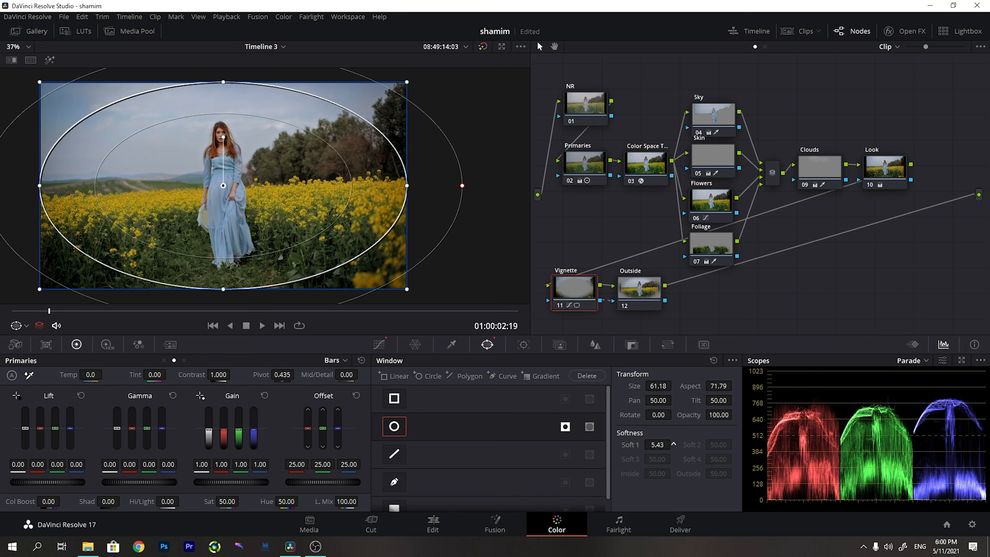
pyautogui.hotkey('ctrl', 'd')
pyautogui.hotkey('ctrl', 'd')
pyautogui.hotkey('ctrl', 'd')
pyautogui.hotkey('ctrl', 'd')
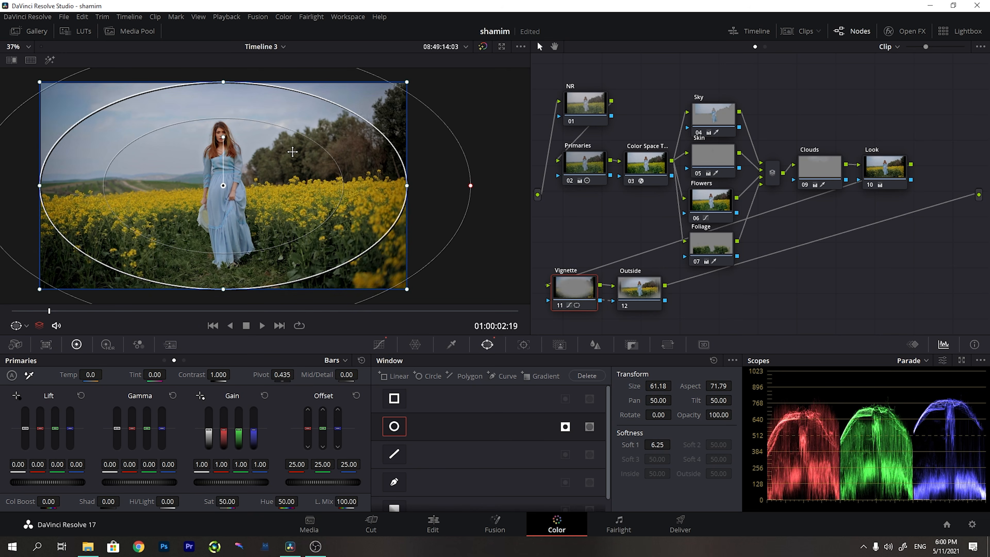
pyautogui.moveTo(657, 445); pyautogui.dragTo(674, 444)
pyautogui.hotkey('ctrl', 'd')
pyautogui.hotkey('ctrl', 'd')
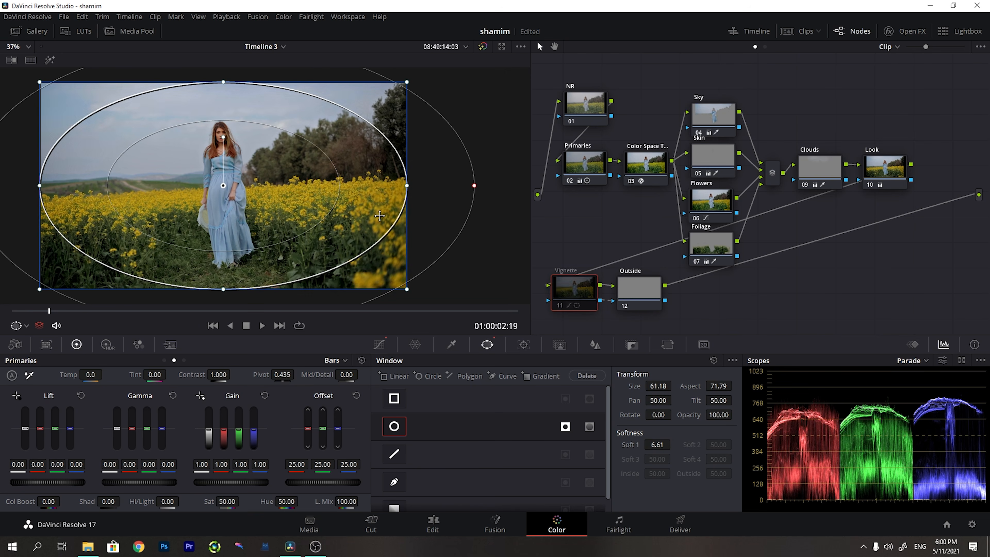
# Add a midtone point to the Outside node's custom curve and raise it very slightly
pyautogui.click(632, 303)
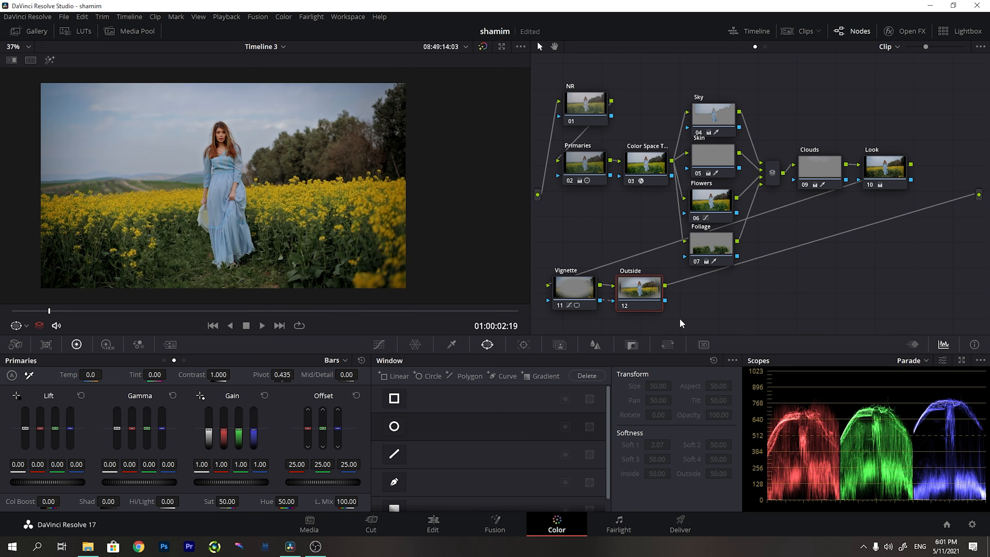
pyautogui.click(378, 344)
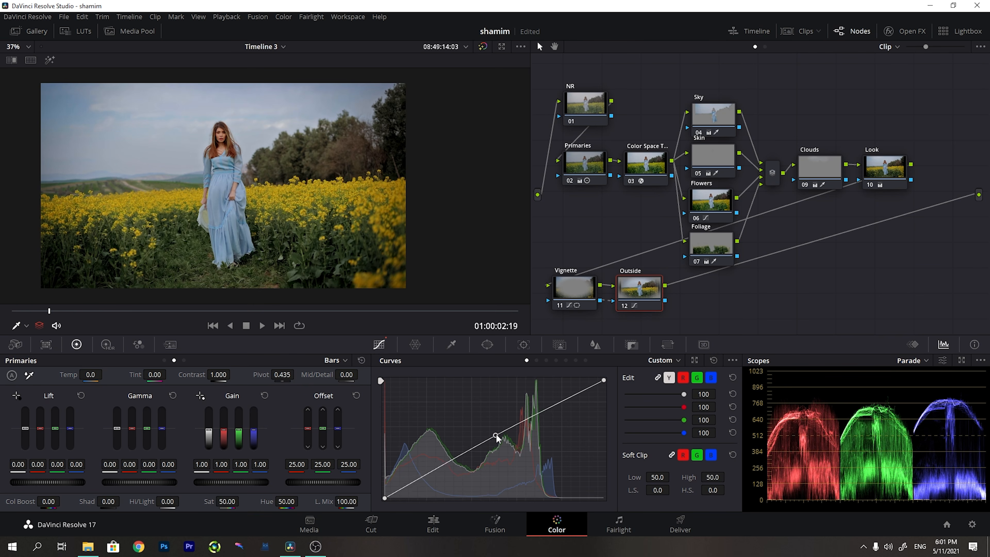
pyautogui.moveTo(496, 439); pyautogui.dragTo(495, 435)
pyautogui.moveTo(705, 289); pyautogui.dragTo(545, 311)
pyautogui.hotkey('alt', 's')
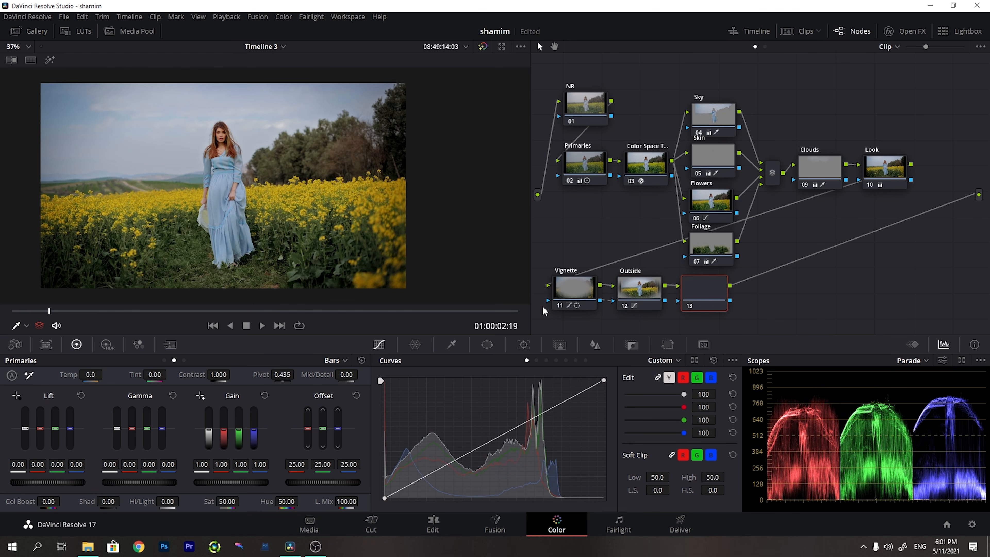
pyautogui.hotkey('ctrl', 'z')
# Select the Vignette and Outside nodes together and compare the image with both off and on
pyautogui.moveTo(662, 309); pyautogui.dragTo(574, 287)
pyautogui.hotkey('alt', 'd')
pyautogui.hotkey('alt', 'd')
pyautogui.moveTo(685, 312); pyautogui.dragTo(572, 288)
pyautogui.hotkey('ctrl', 'd')
pyautogui.hotkey('ctrl', 'd')
pyautogui.hotkey('ctrl', 'd')
pyautogui.hotkey('ctrl', 'd')
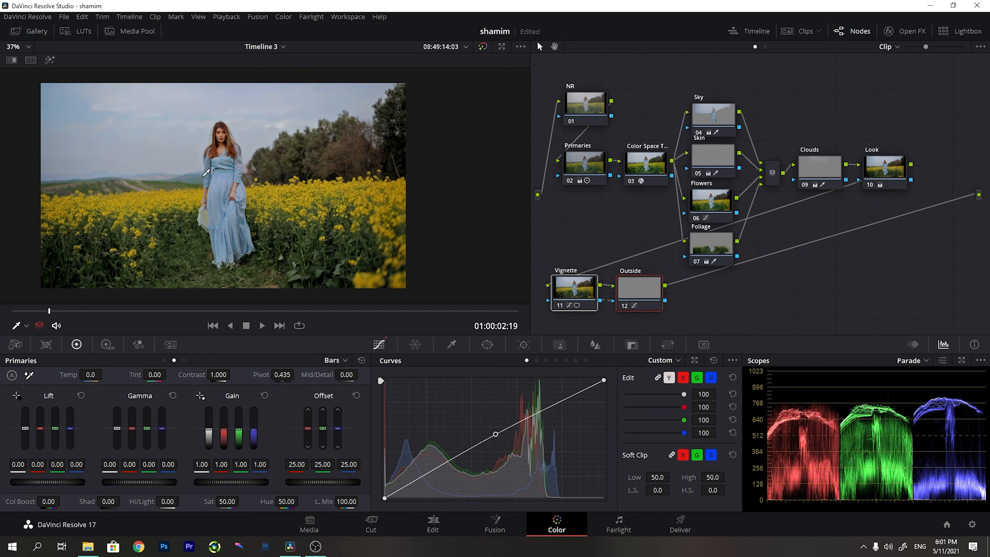
pyautogui.hotkey('ctrl', 'd')
pyautogui.hotkey('ctrl', 'd')
pyautogui.hotkey('ctrl', 'd')
pyautogui.hotkey('ctrl', 'd')
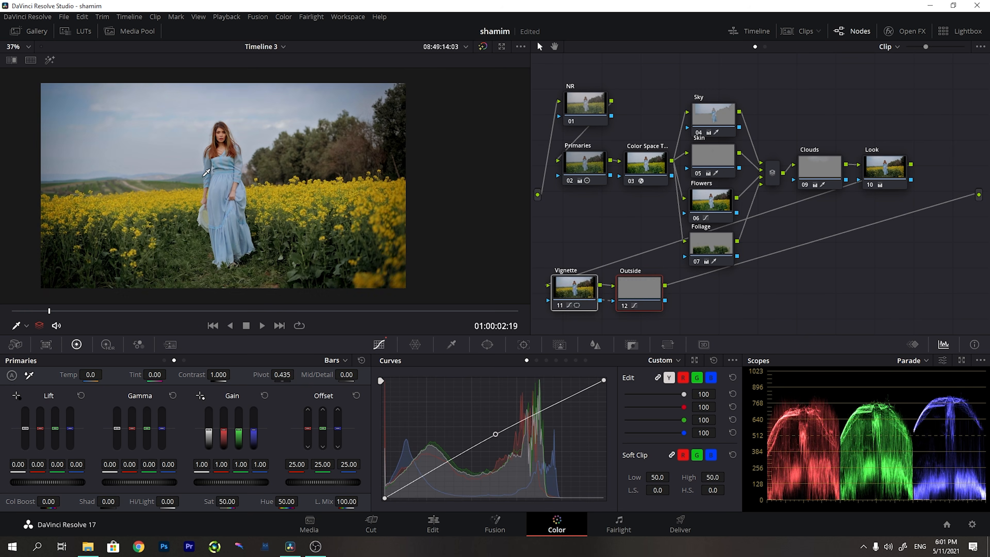
pyautogui.hotkey('ctrl', 'd')
pyautogui.hotkey('ctrl', 'd')
pyautogui.hotkey('ctrl', 'd')
pyautogui.hotkey('ctrl', 'd')
# Move the playhead to about 01:00:19:06 and compare the ungraded and fully graded image there
pyautogui.moveTo(40, 308); pyautogui.dragTo(272, 310)
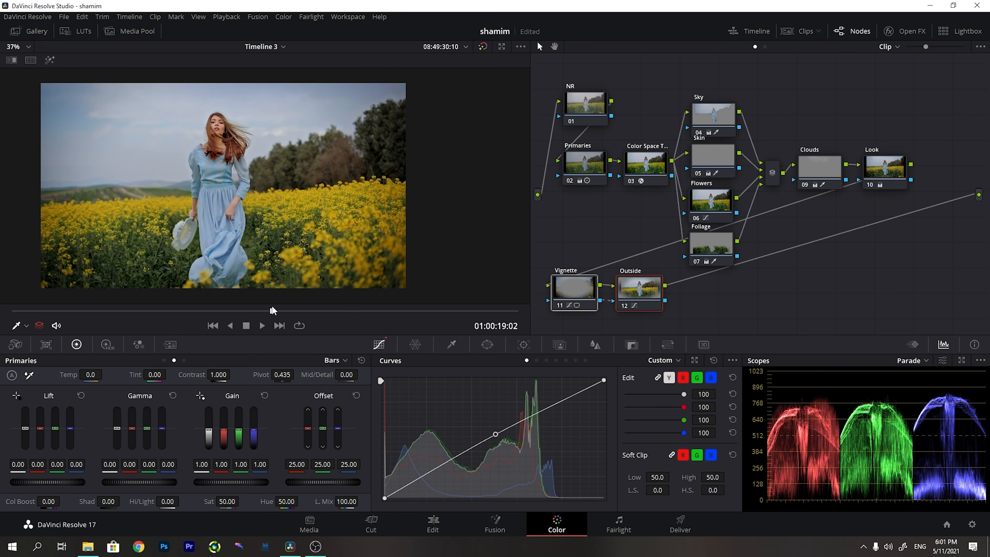
pyautogui.hotkey('ctrl', 'd')
pyautogui.hotkey('ctrl', 'd')
pyautogui.hotkey('ctrl', 'd')
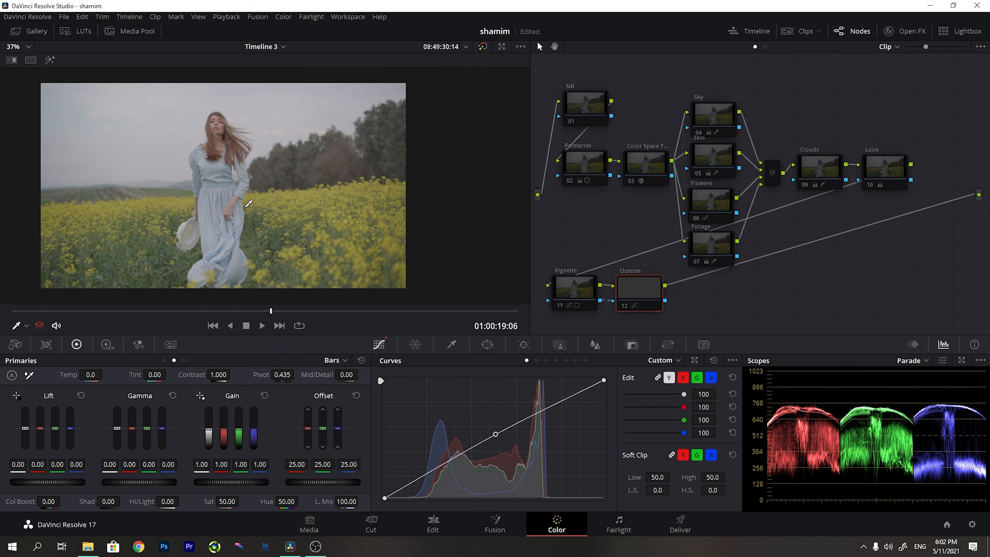
pyautogui.hotkey('ctrl', 'd')
pyautogui.hotkey('ctrl', 'd')
pyautogui.hotkey('ctrl', 'd')
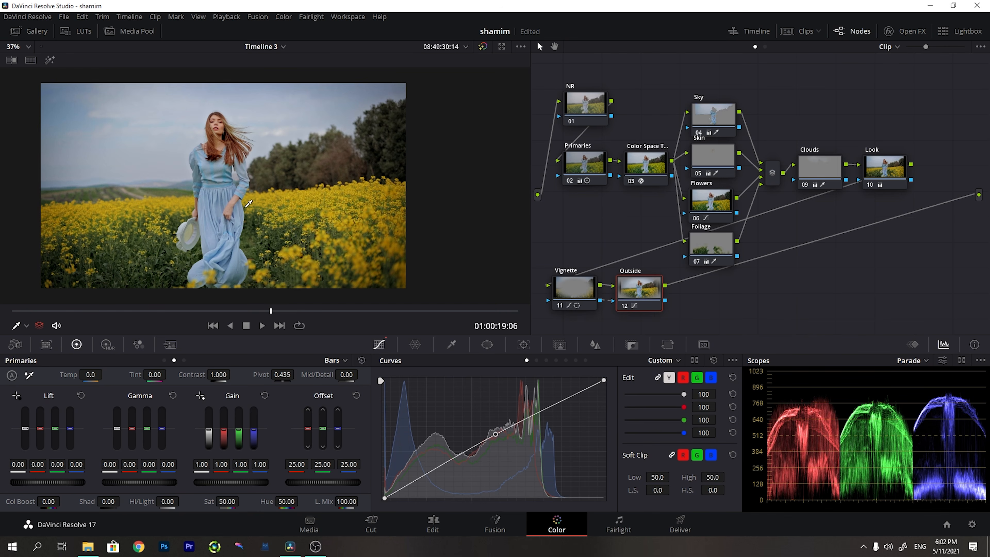
pyautogui.hotkey('alt', 'd')
pyautogui.hotkey('alt', 'd')
# Set the NR node's temporal noise reduction to 3 frames in Motion Effects, using the dark trees as the noise reference
pyautogui.click(585, 113)
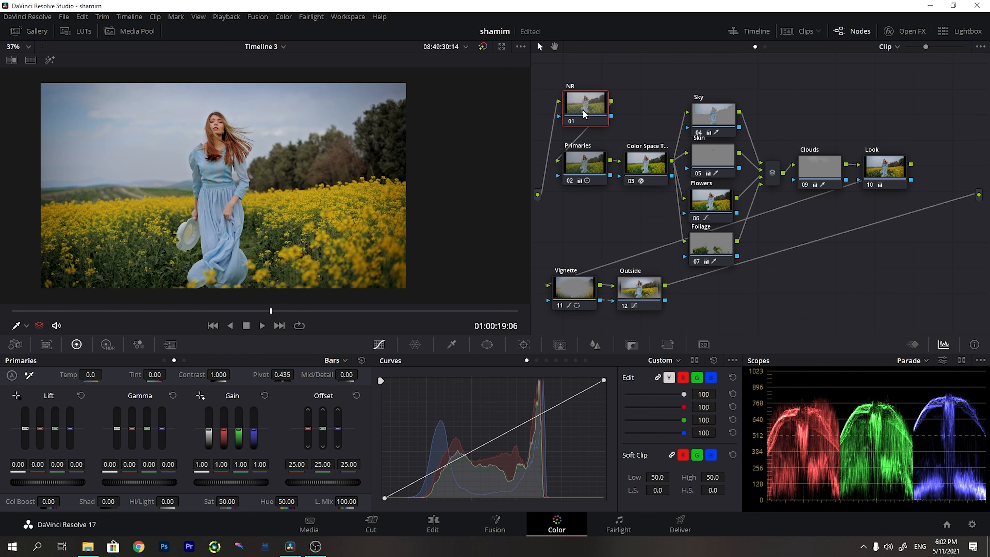
pyautogui.scroll(3, 286, 144)
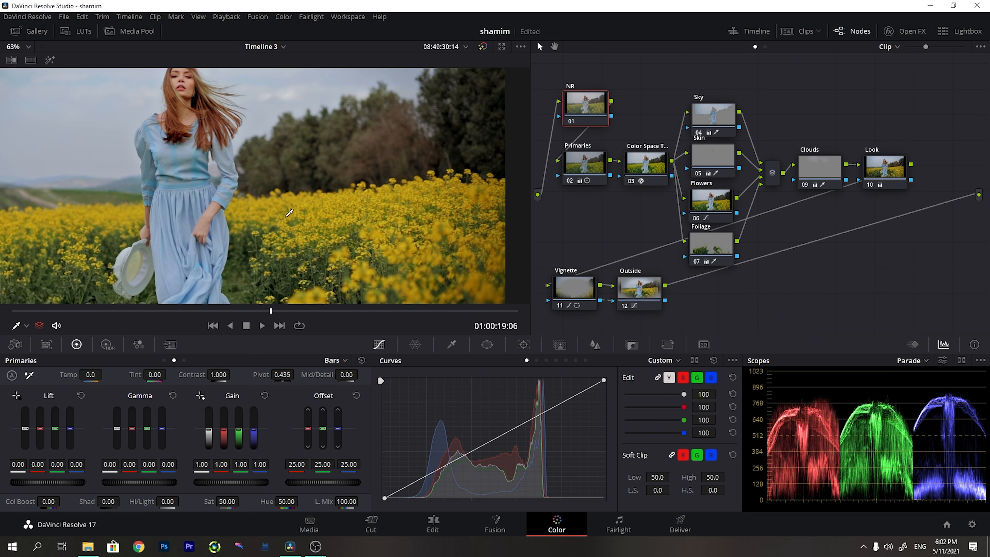
pyautogui.click(172, 344)
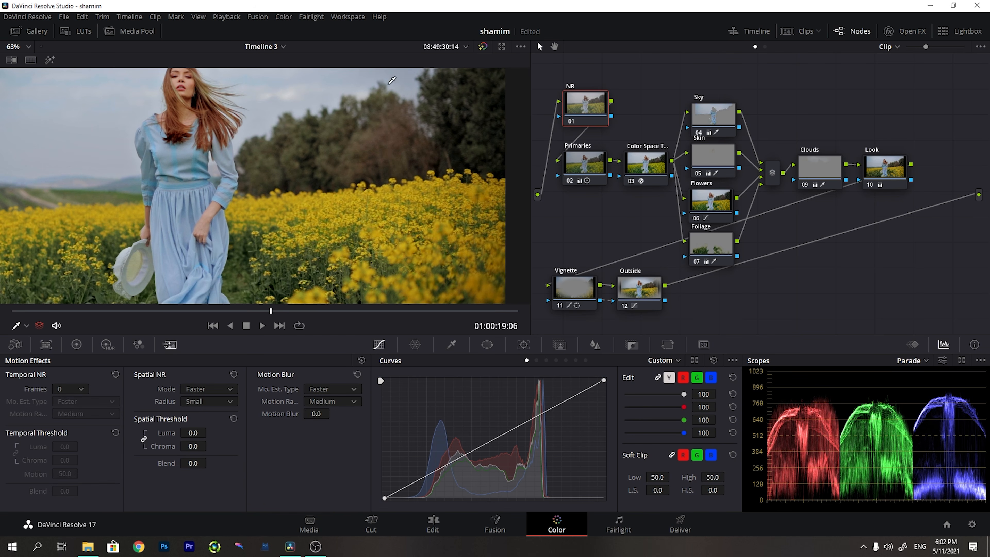
pyautogui.scroll(6, 333, 129)
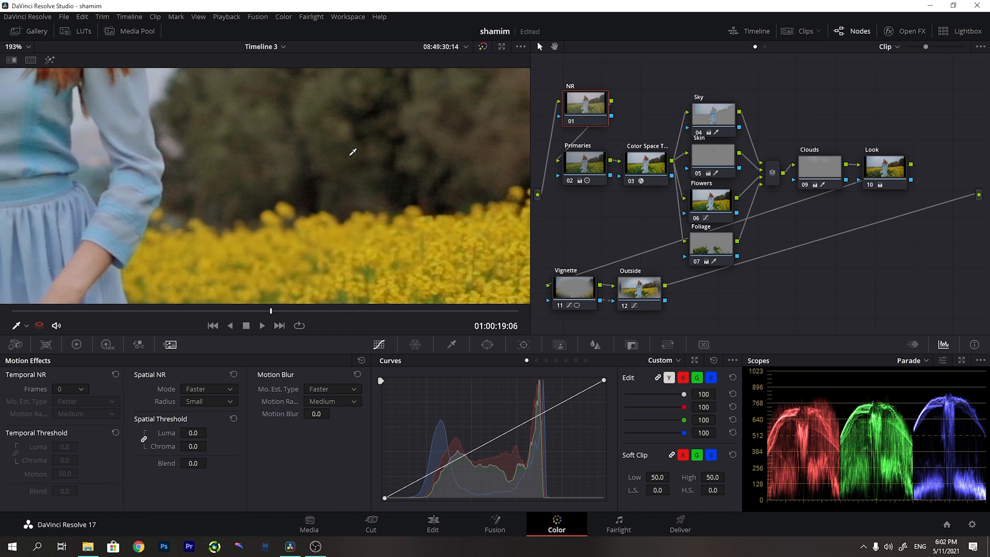
pyautogui.scroll(3, 353, 152)
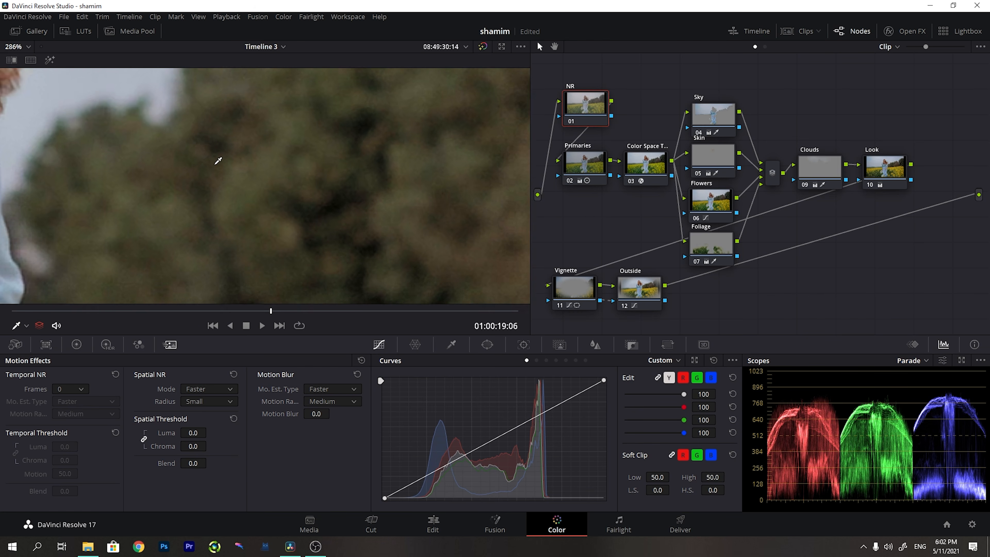
pyautogui.scroll(-1, 218, 161)
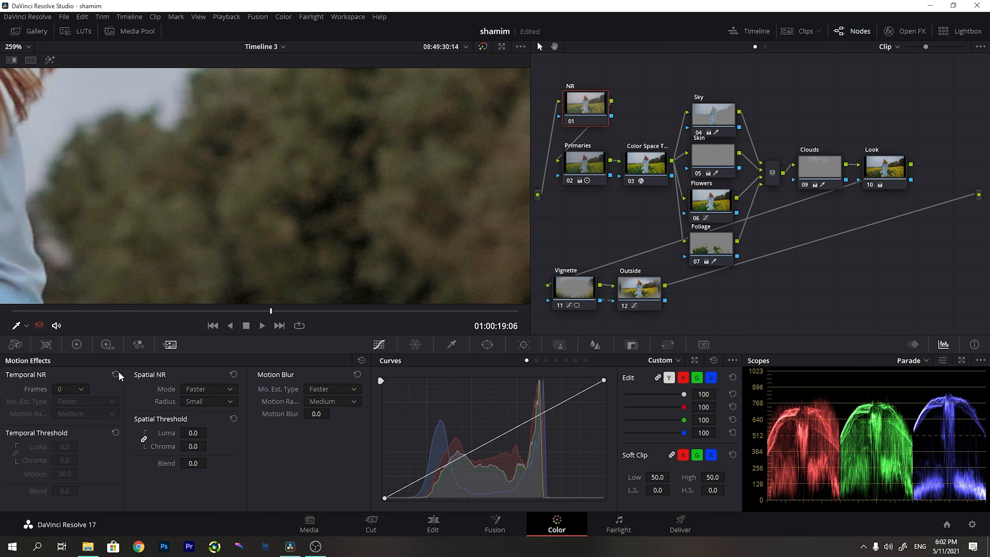
pyautogui.click(81, 389)
pyautogui.click(63, 435)
pyautogui.click(75, 391)
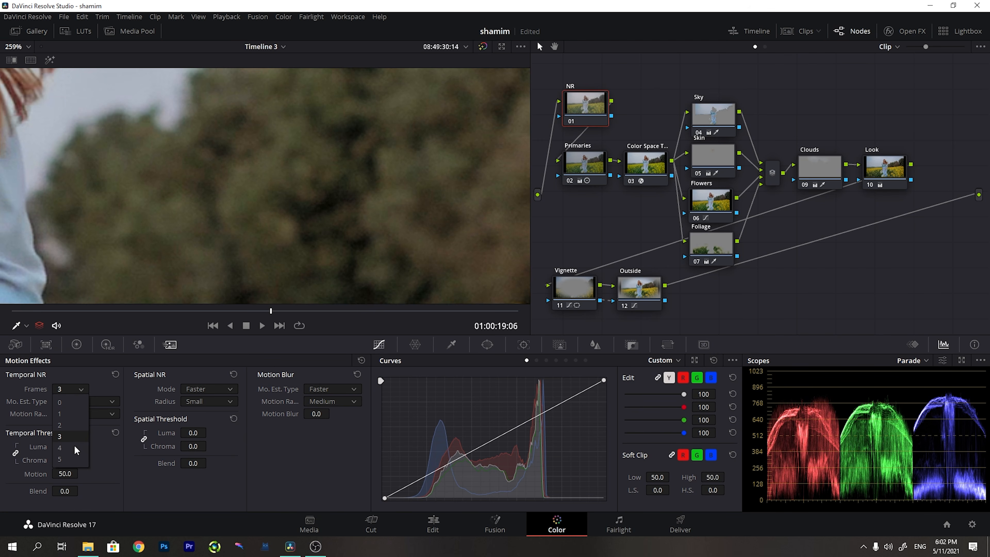
pyautogui.click(82, 389)
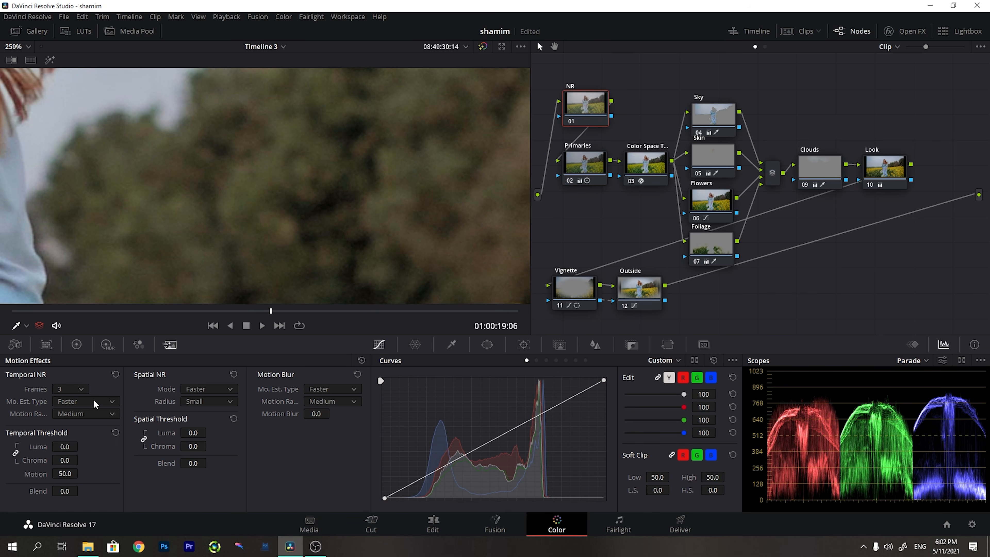
# Set the NR node's temporal luma and chroma thresholds to 8.0 and compare the trees with the node off and on
pyautogui.moveTo(65, 459); pyautogui.dragTo(81, 459)
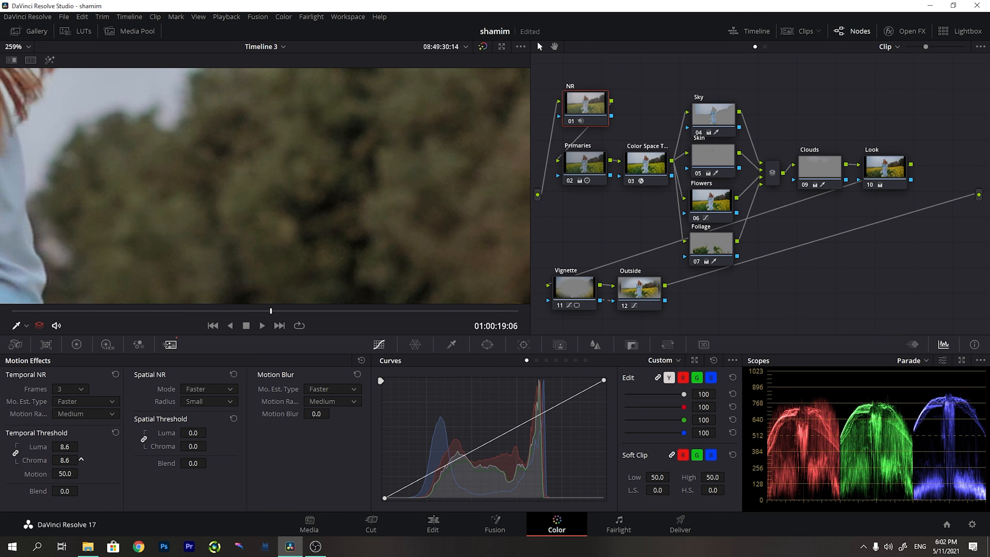
pyautogui.scroll(3, 270, 180)
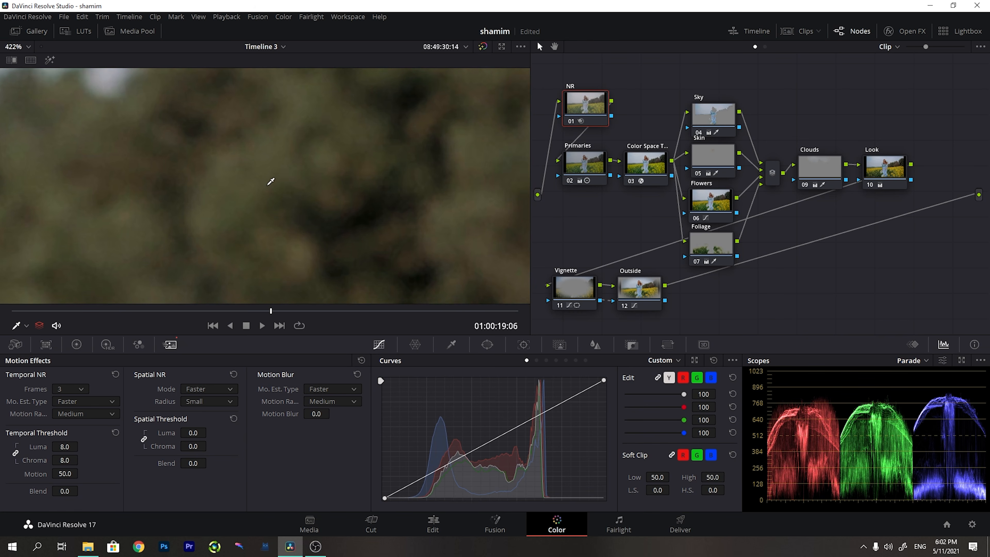
pyautogui.scroll(3, 270, 181)
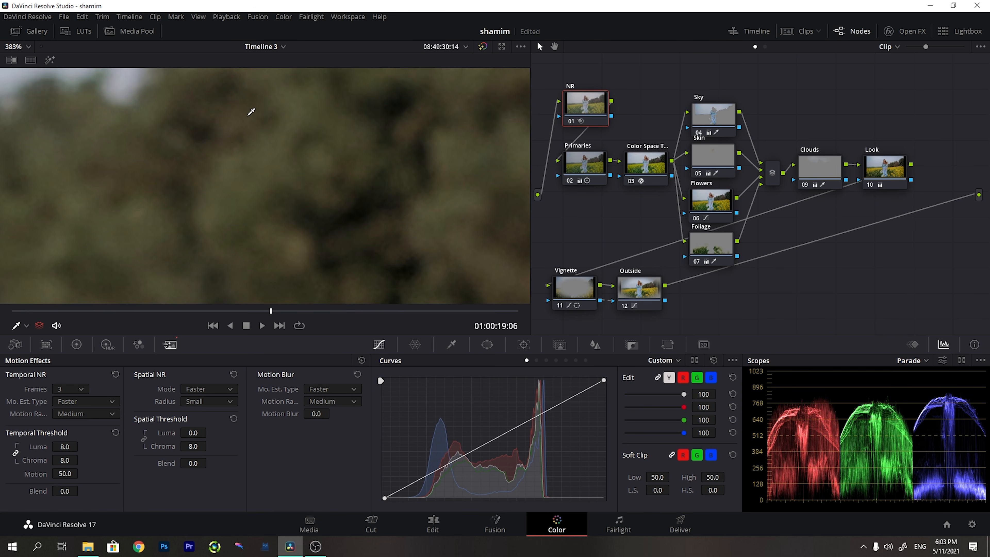
pyautogui.scroll(2, 249, 113)
pyautogui.scroll(-2, 259, 170)
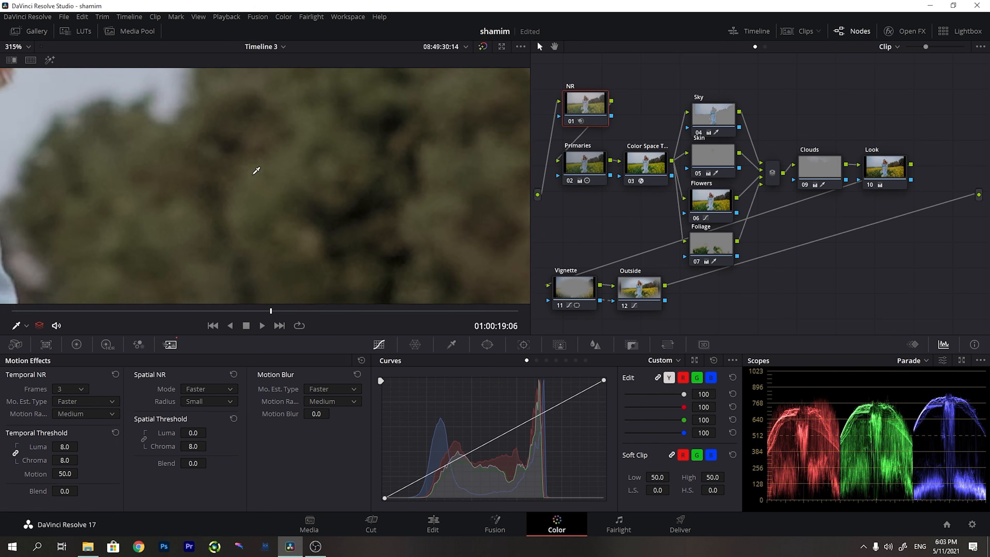
pyautogui.hotkey('ctrl', 'd')
pyautogui.hotkey('ctrl', 'd')
pyautogui.hotkey('ctrl', 'd')
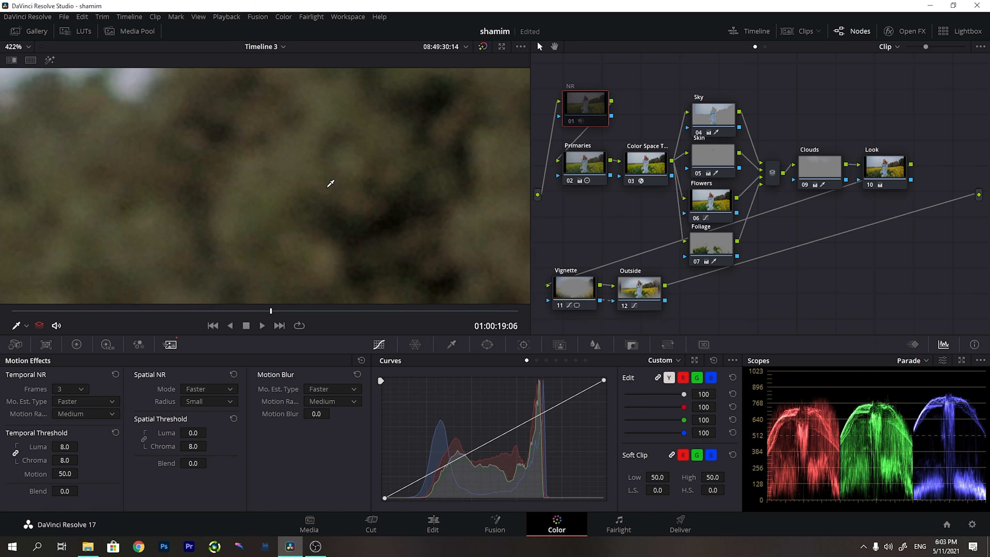
pyautogui.hotkey('ctrl', 'd')
# Compare the woman's face and hair up close with the NR node off and on
pyautogui.scroll(-10, 439, 199)
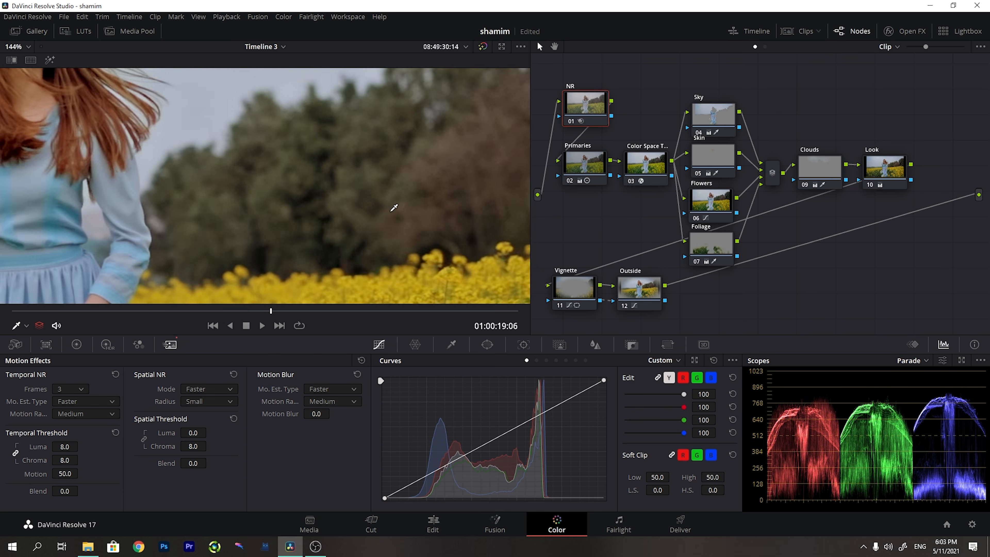
pyautogui.scroll(7, 164, 176)
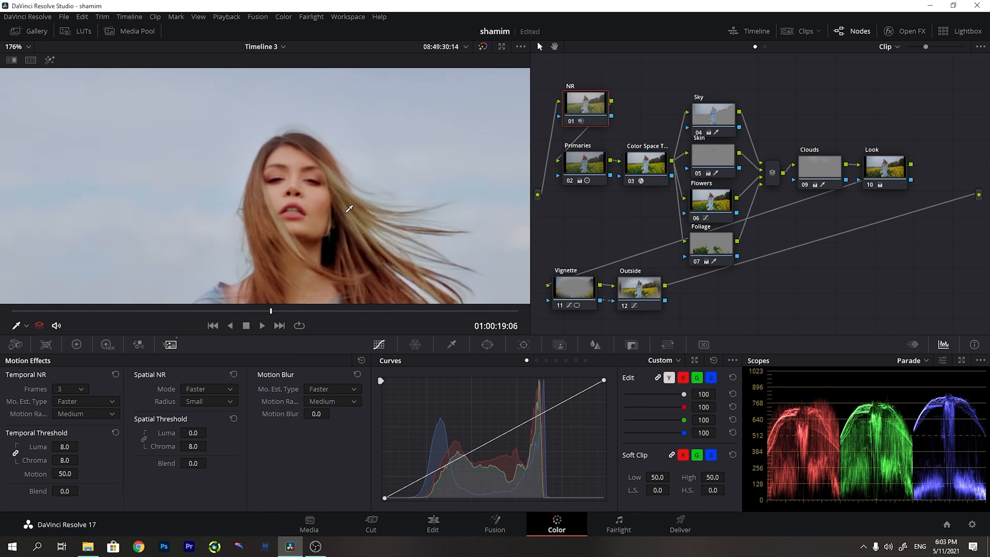
pyautogui.hotkey('ctrl', 'd')
pyautogui.hotkey('ctrl', 'd')
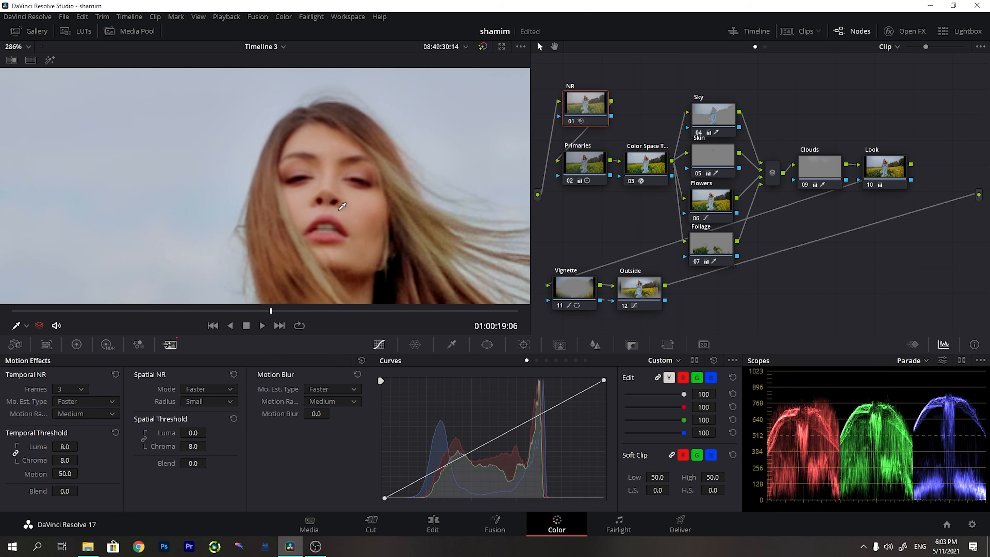
pyautogui.scroll(2, 374, 203)
pyautogui.hotkey('ctrl', 'd')
pyautogui.hotkey('ctrl', 'd')
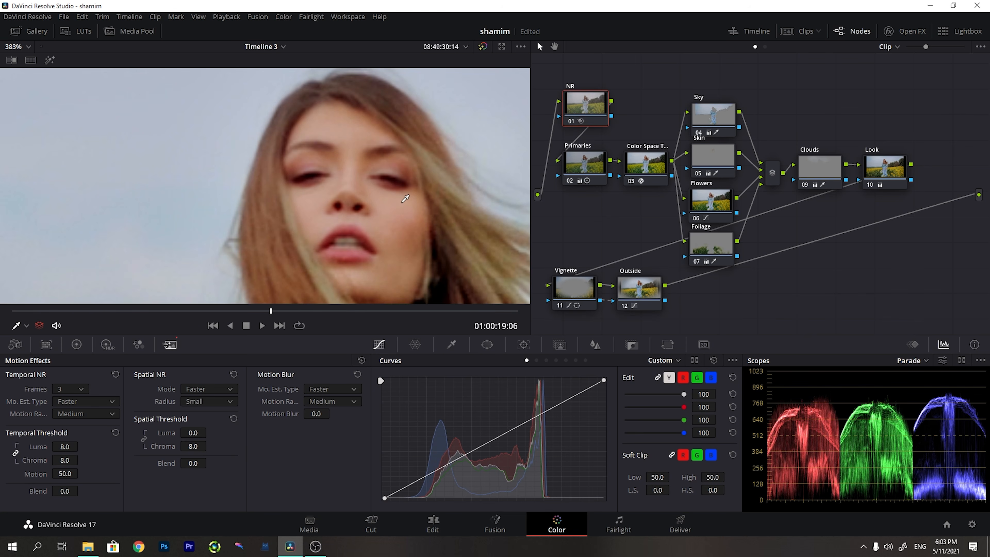
pyautogui.scroll(-10, 360, 234)
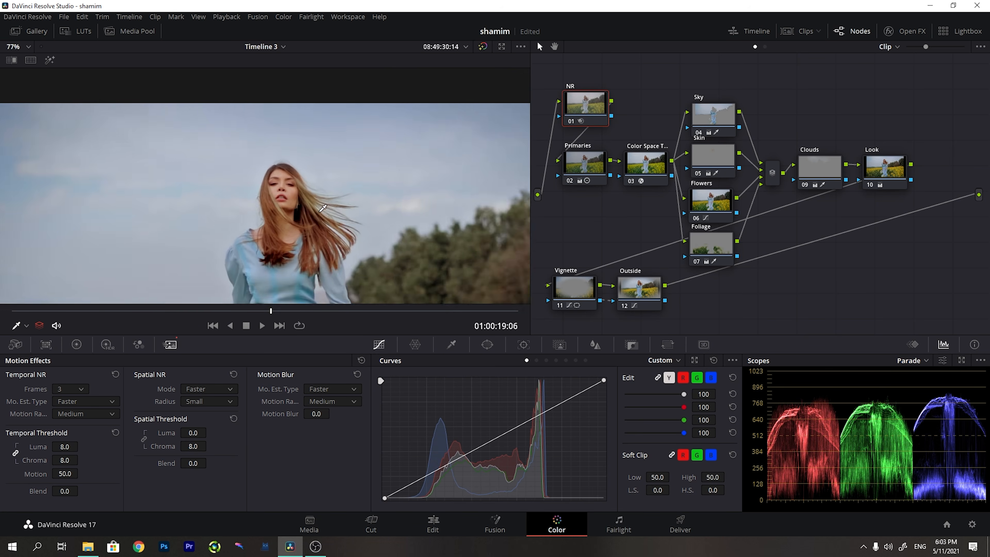
pyautogui.scroll(-1, 328, 205)
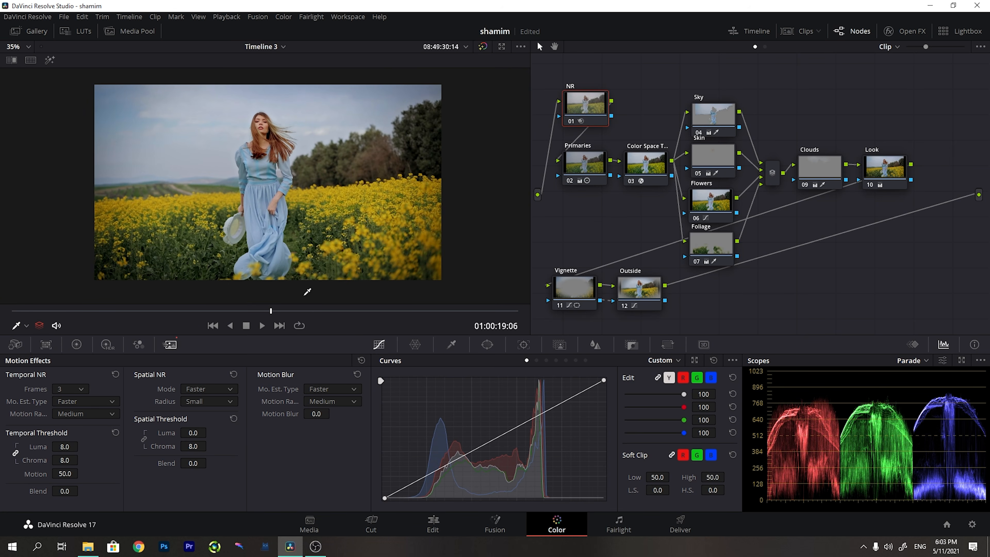
# Move the playhead to 01:00:25:00, compare the ungraded and graded image, and scrub through the clip in full screen
pyautogui.click(348, 311)
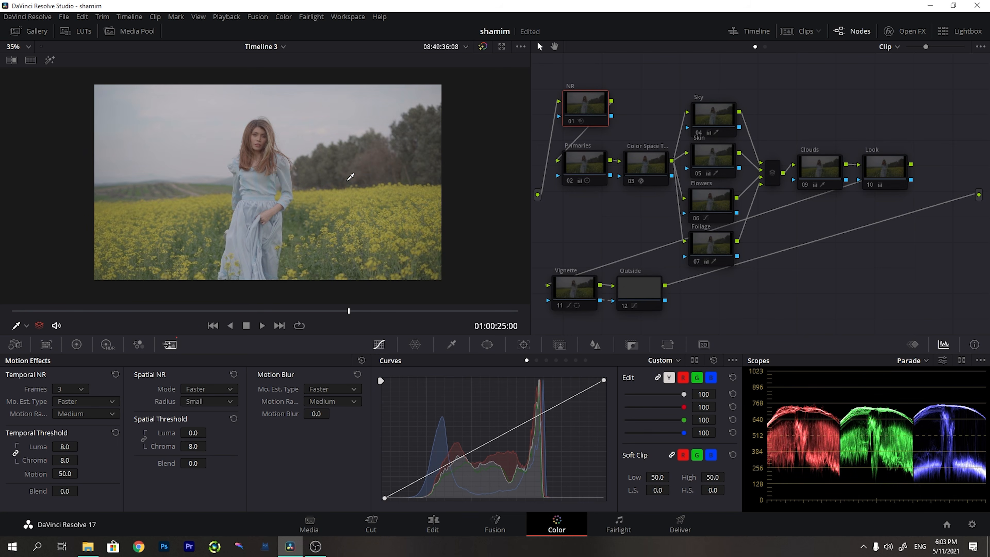
pyautogui.hotkey('shift', 'd')
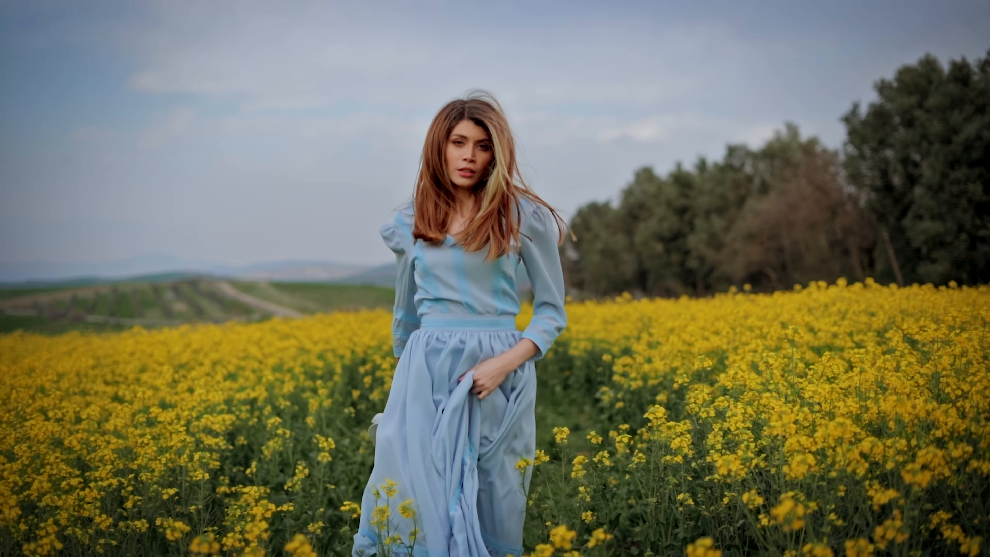
pyautogui.hotkey('shift', 'd')
pyautogui.moveTo(505, 530)
pyautogui.moveTo(571, 528); pyautogui.dragTo(618, 526)
pyautogui.moveTo(630, 531); pyautogui.dragTo(506, 532)
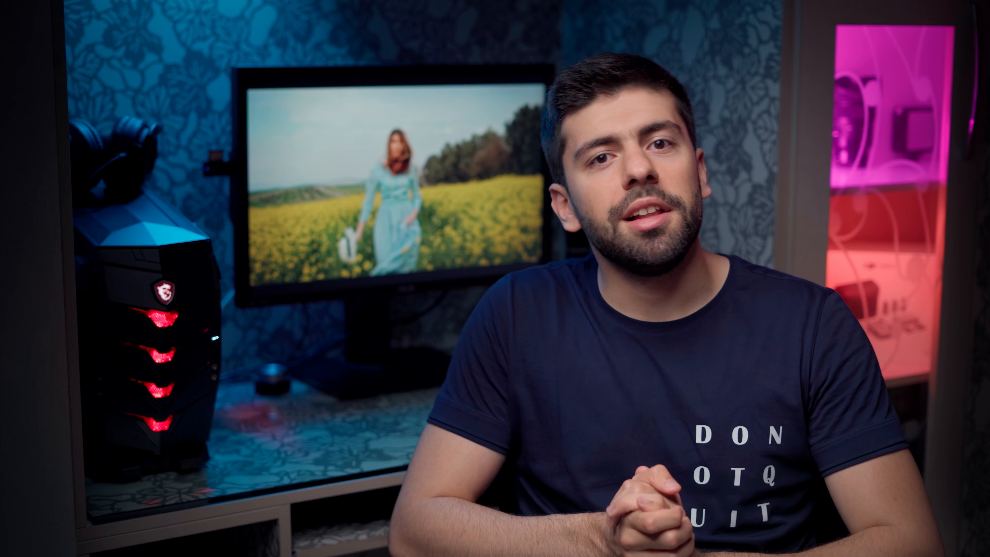